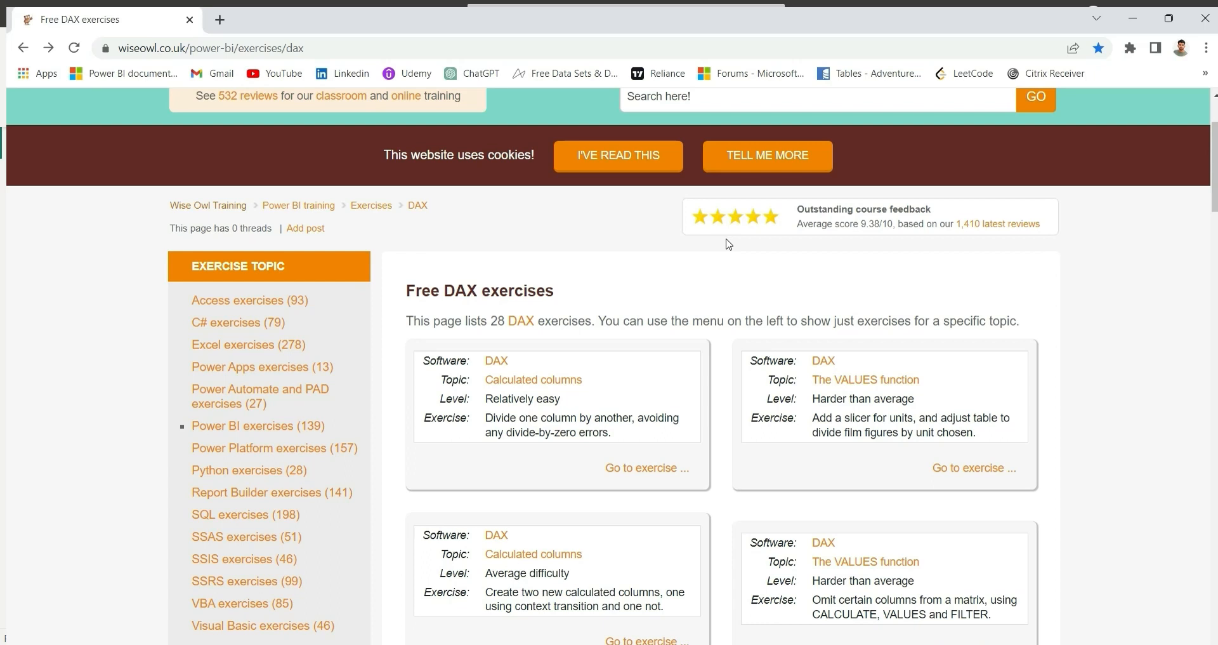
- Open the VALUES function exercise about adding a slicer for units and download its exercise zip file
{"action": "left_click", "coordinate": [964, 470]}
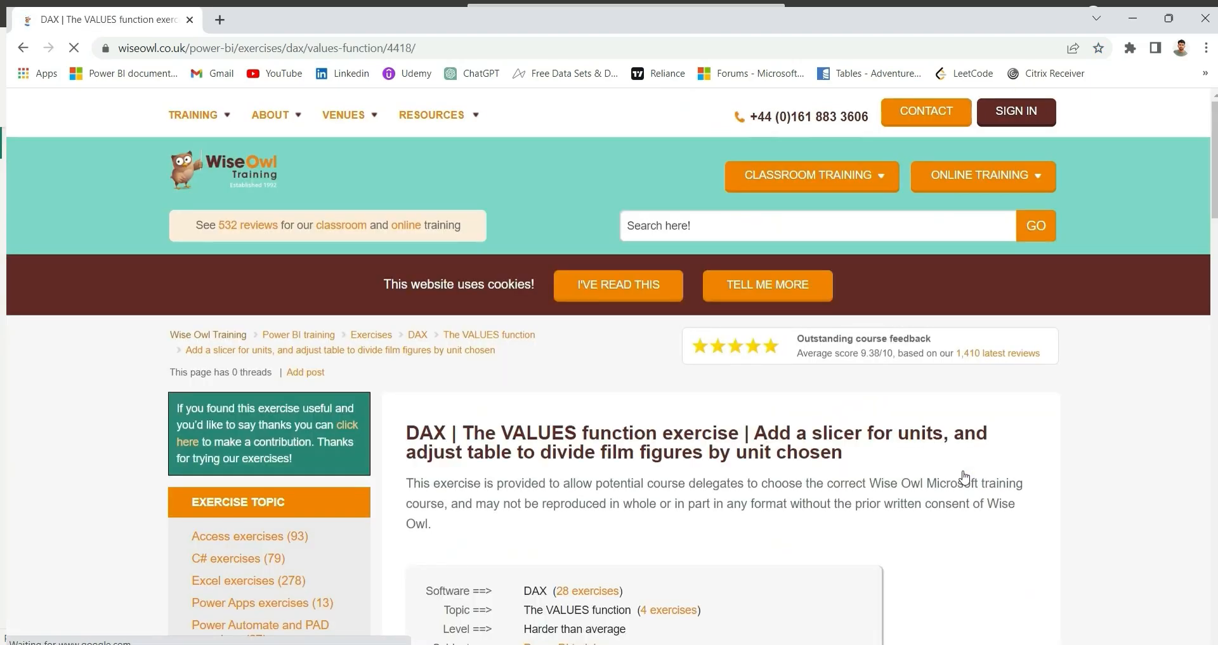
{"action": "scroll", "coordinate": [601, 380], "scroll_direction": "down", "scroll_amount": 5}
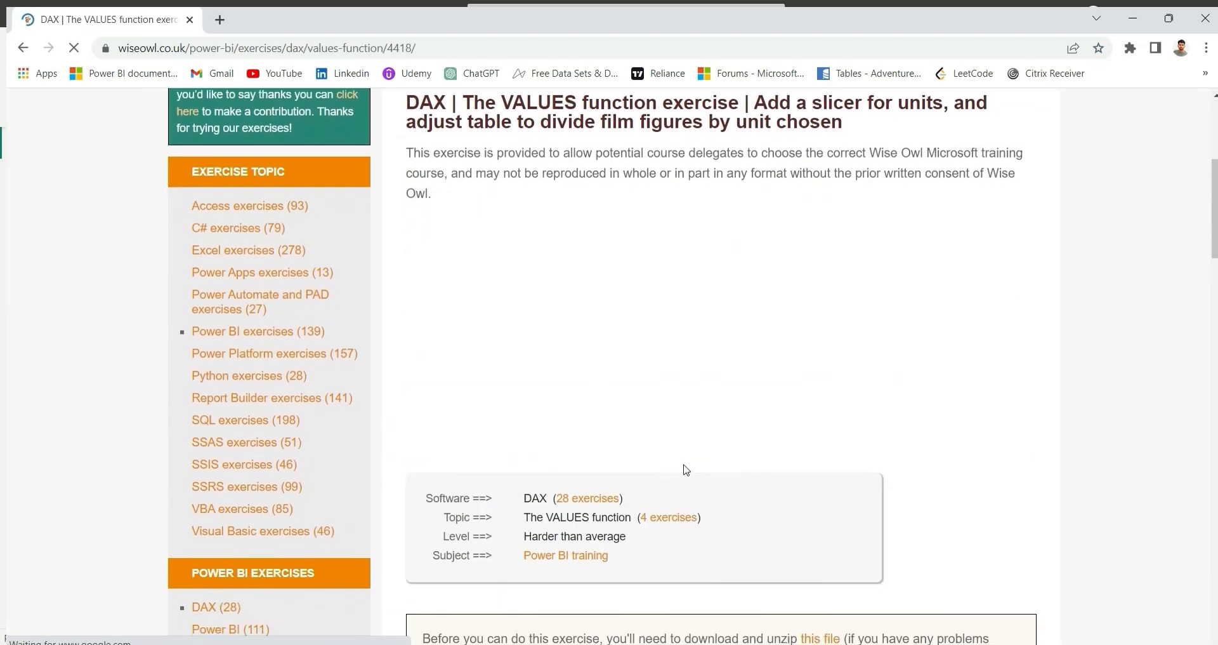
{"action": "scroll", "coordinate": [836, 442], "scroll_direction": "down", "scroll_amount": 6}
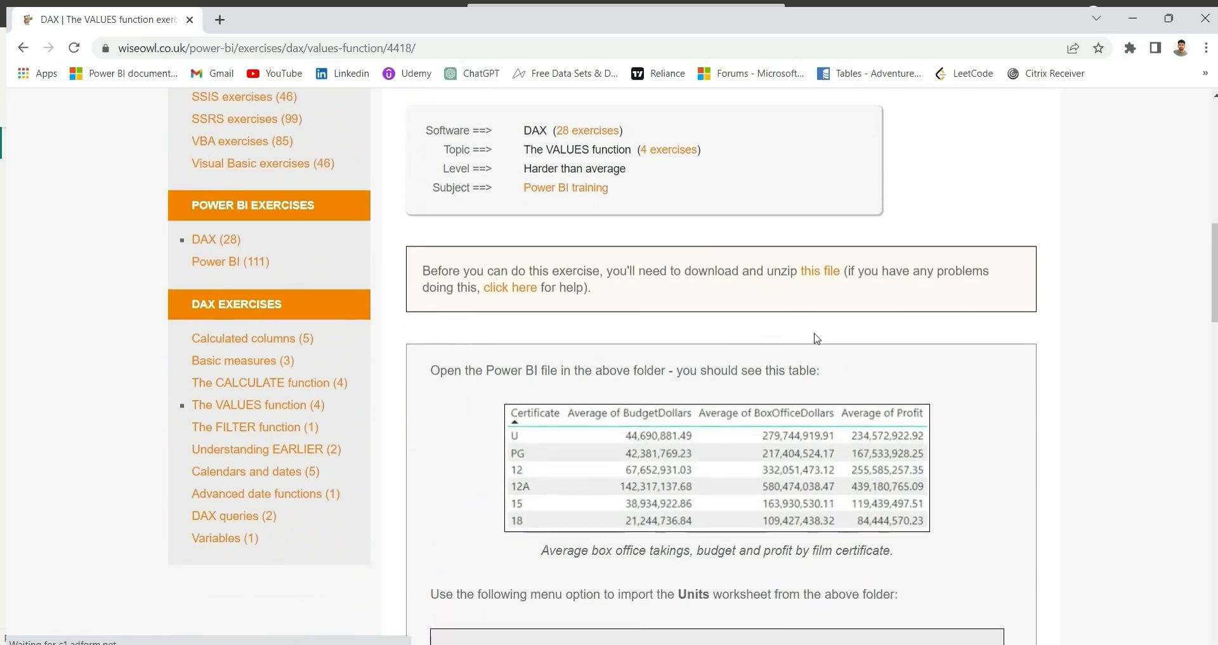
{"action": "left_click", "coordinate": [816, 273]}
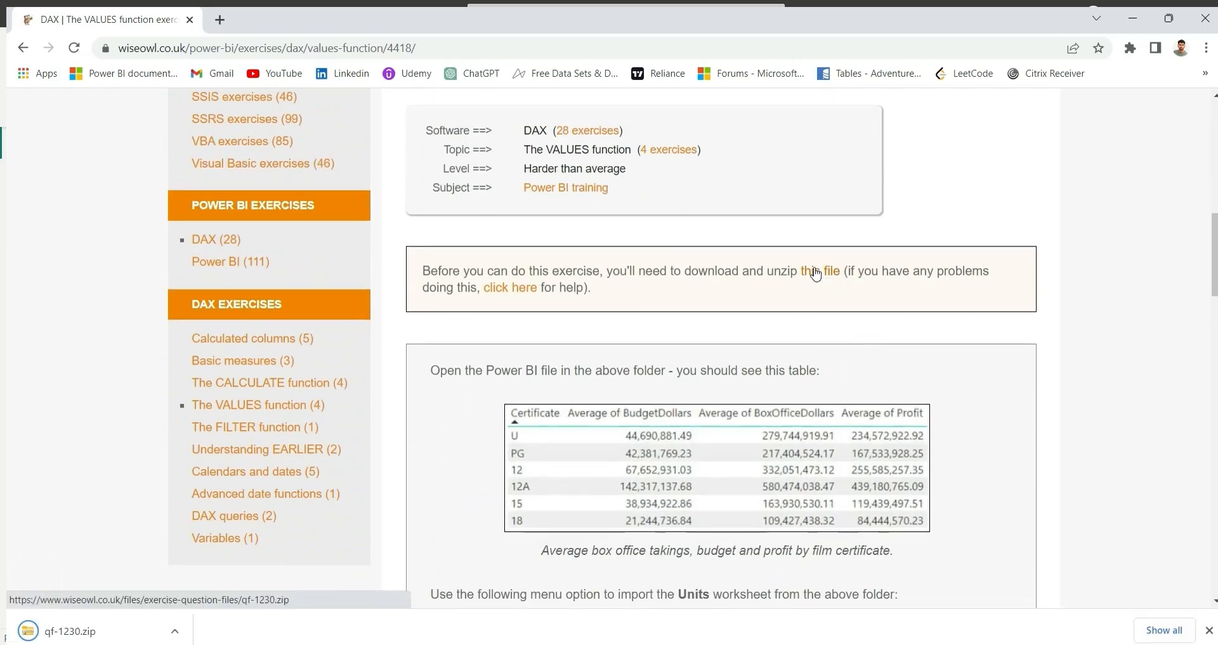
- Open the downloaded qf-1230.zip and extract all its files to the qf-1230 folder in Downloads
{"action": "left_click", "coordinate": [178, 634]}
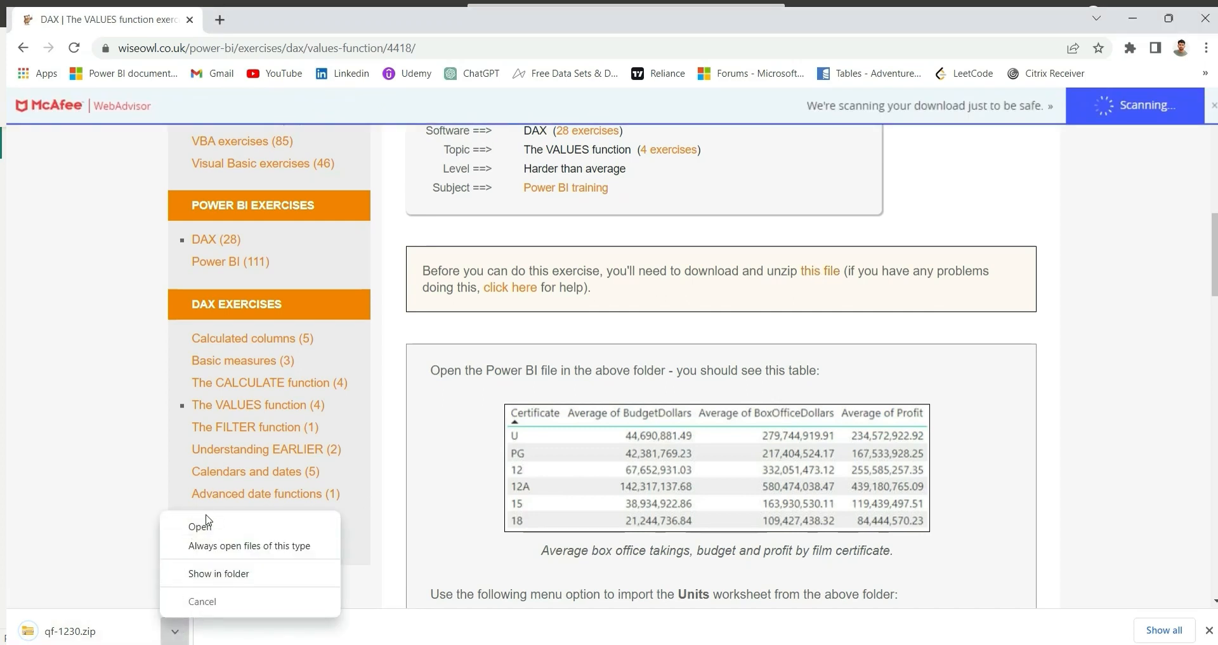
{"action": "left_click", "coordinate": [223, 525]}
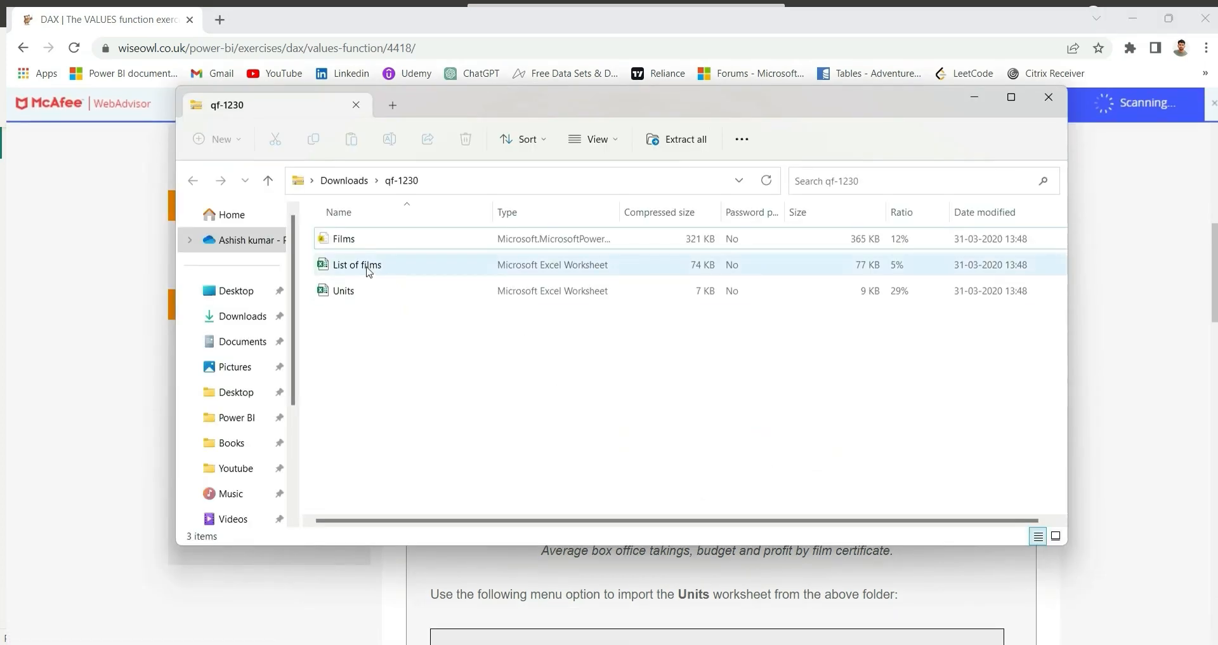
{"action": "left_click", "coordinate": [689, 149]}
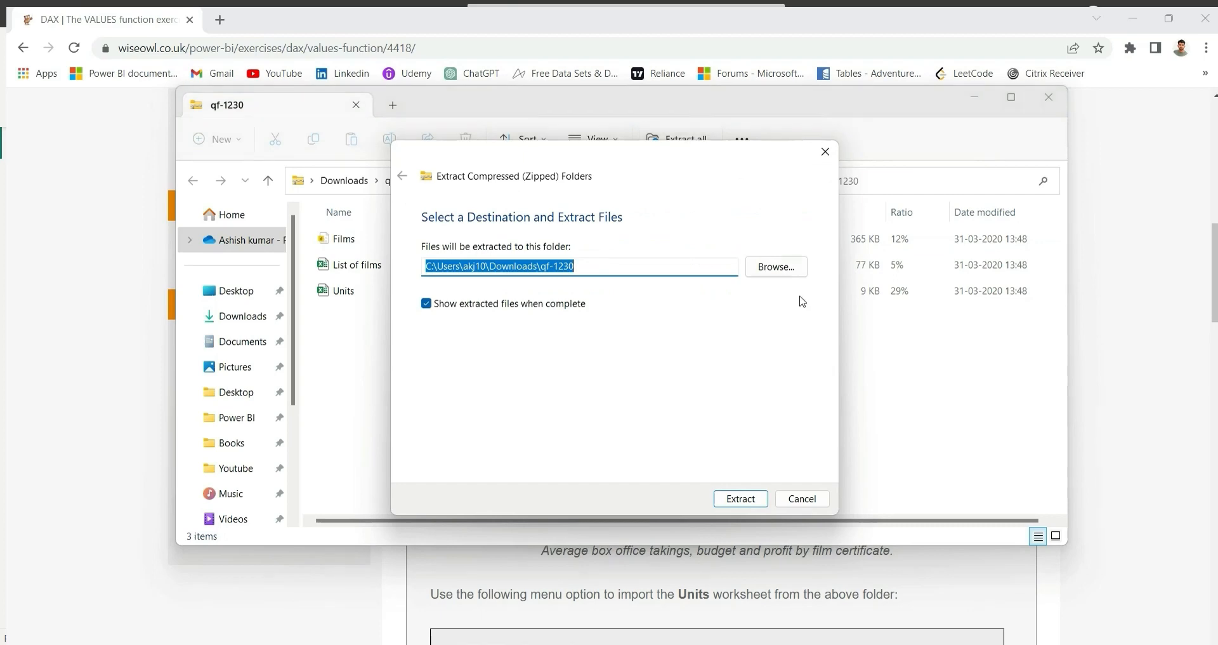
{"action": "left_click", "coordinate": [728, 502]}
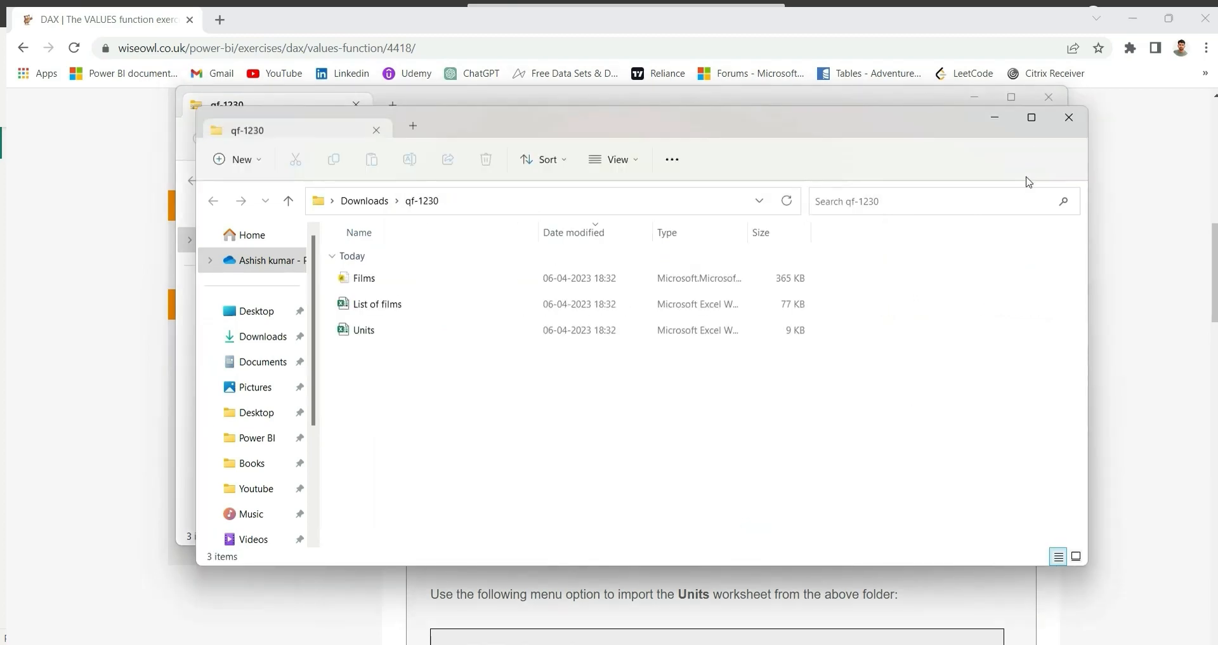
{"action": "left_click", "coordinate": [1075, 125]}
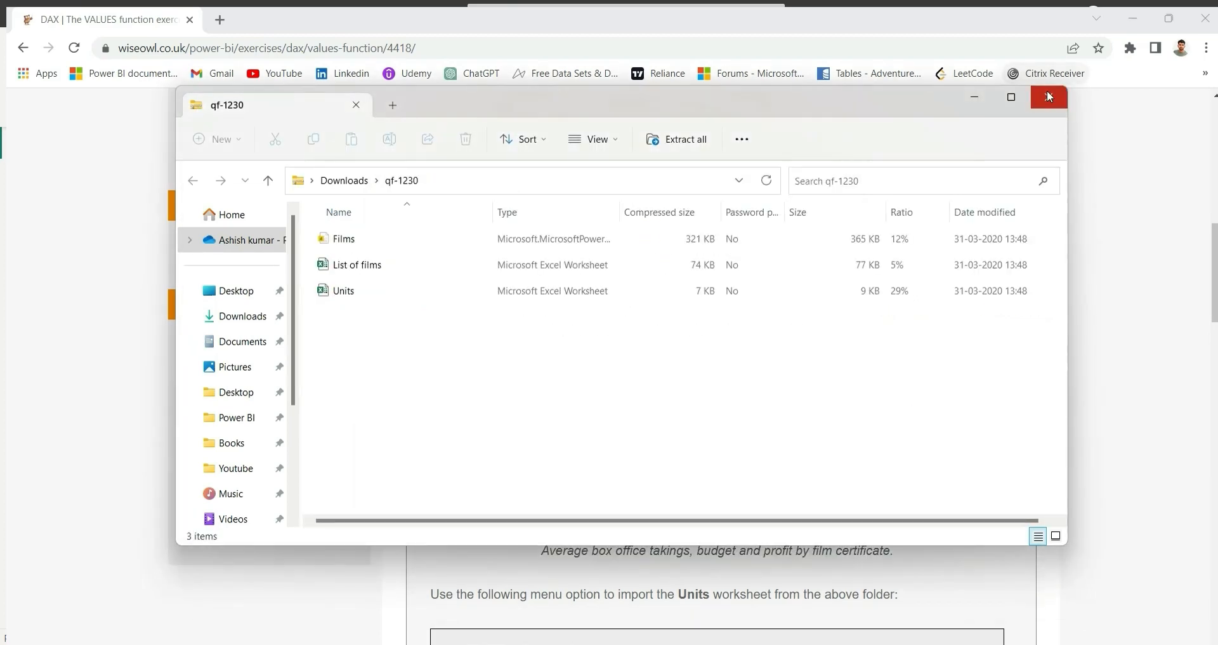
- Open the extracted Films file in Power BI Desktop and check its table against the exercise page
{"action": "left_click", "coordinate": [1048, 95]}
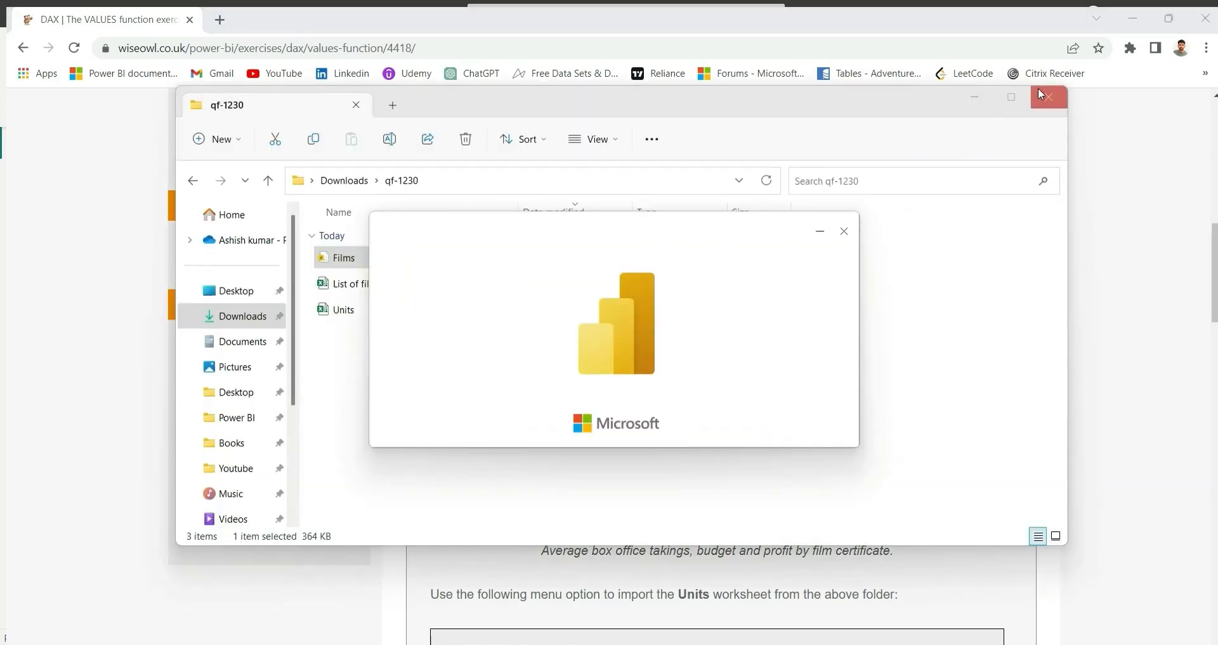
{"action": "key", "text": "alt+Tab"}
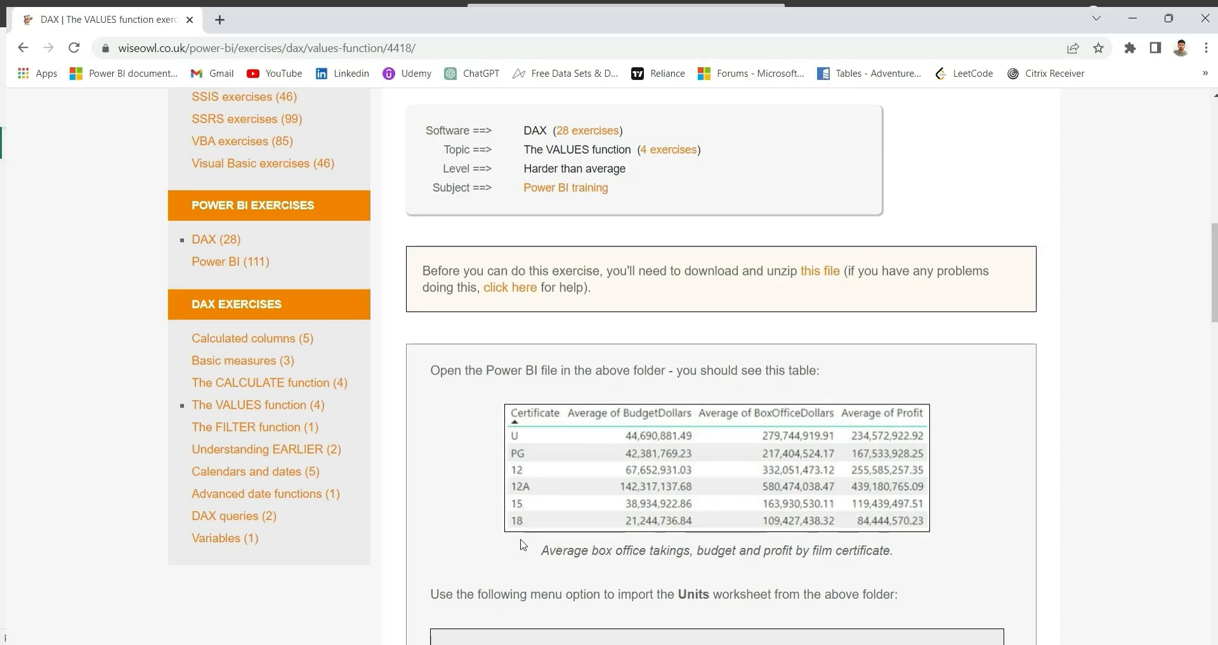
{"action": "scroll", "coordinate": [532, 417], "scroll_direction": "down", "scroll_amount": 1}
{"action": "key", "text": "alt+Tab"}
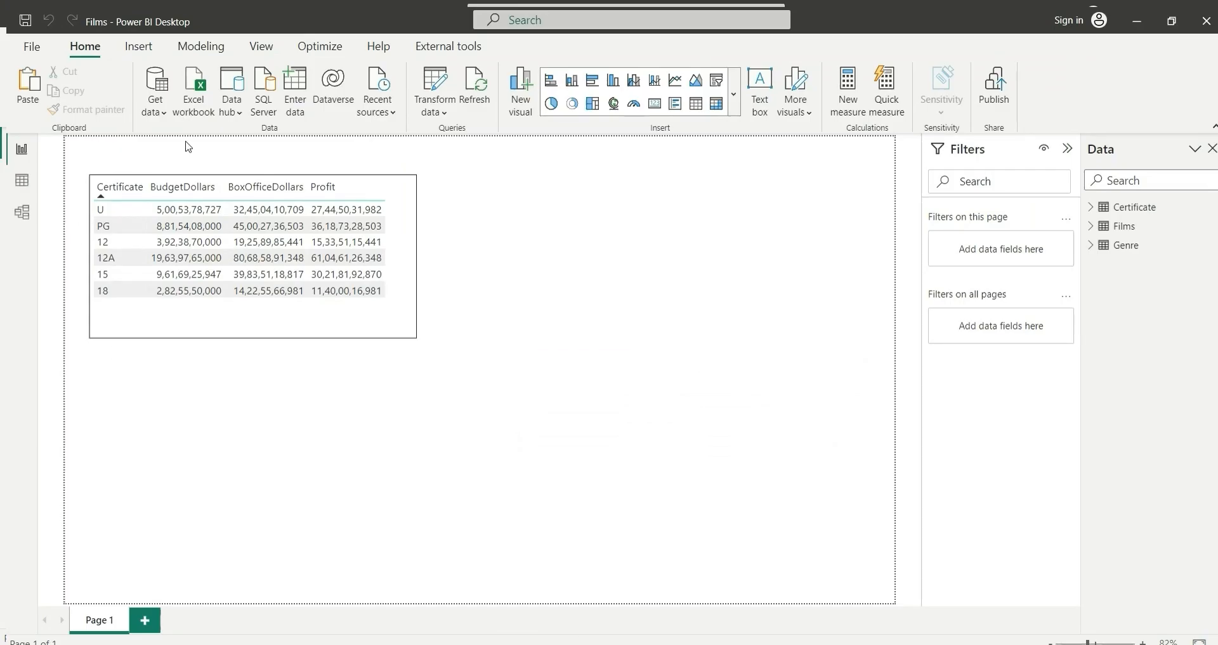
- Widen the certificate table visual slightly and compare its columns with the table shown in the exercise
{"action": "left_click", "coordinate": [413, 333]}
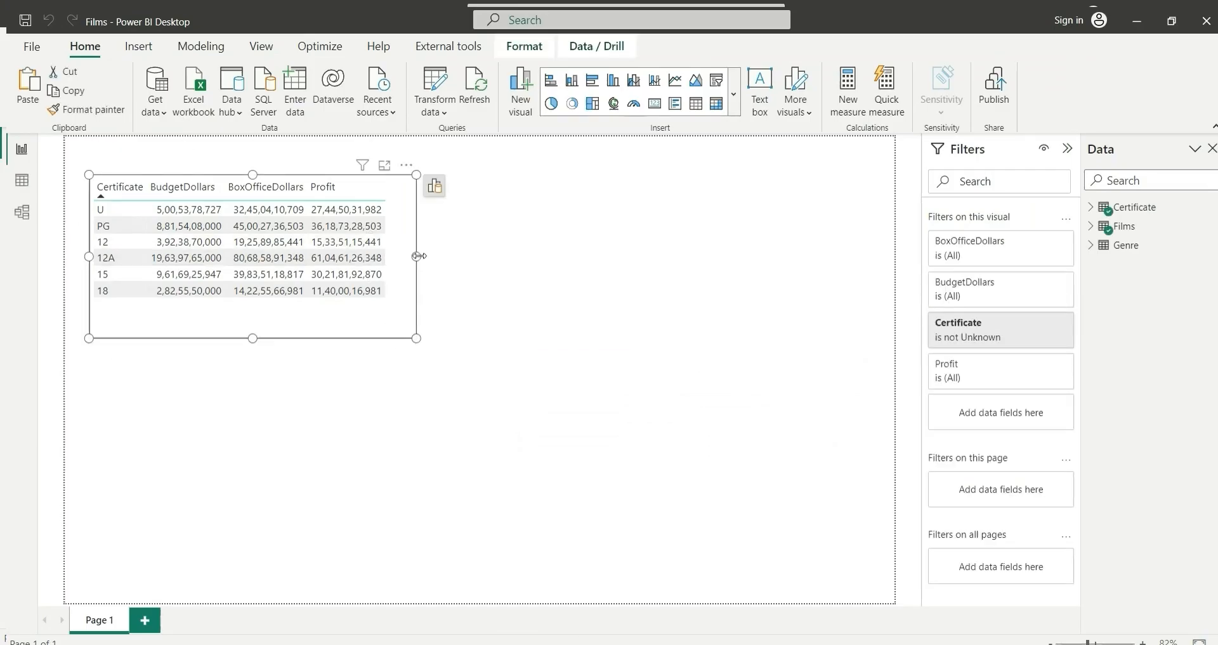
{"action": "left_click_drag", "start_coordinate": [416, 257], "coordinate": [450, 256]}
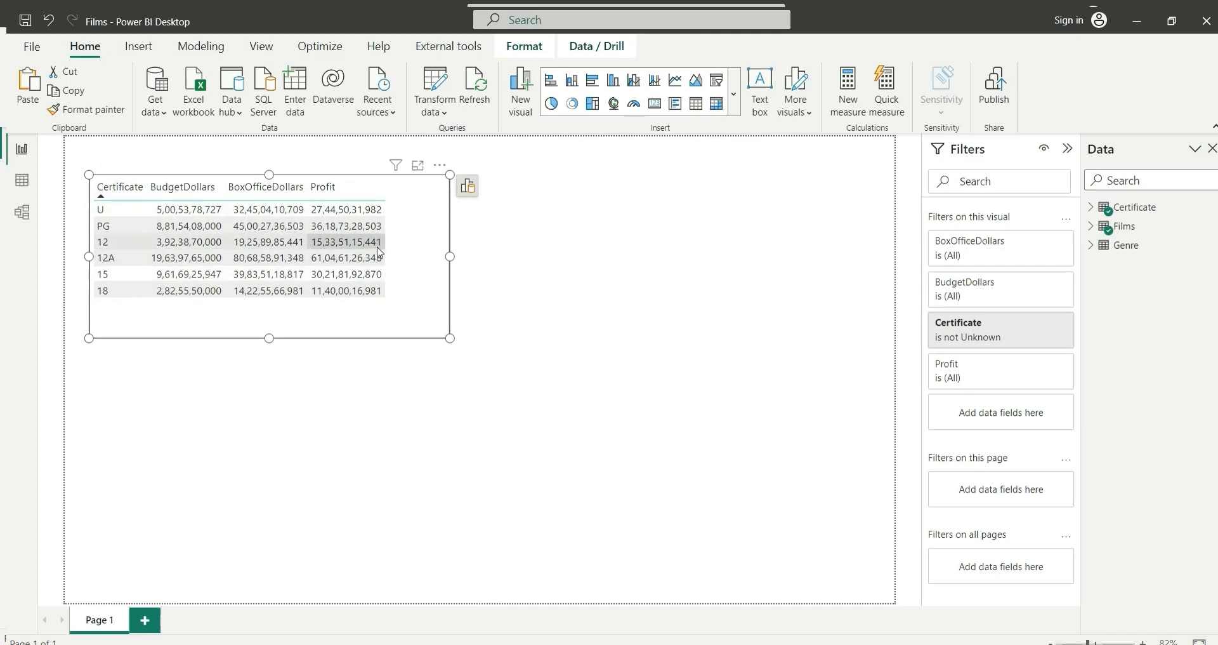
{"action": "key", "text": "alt+Tab"}
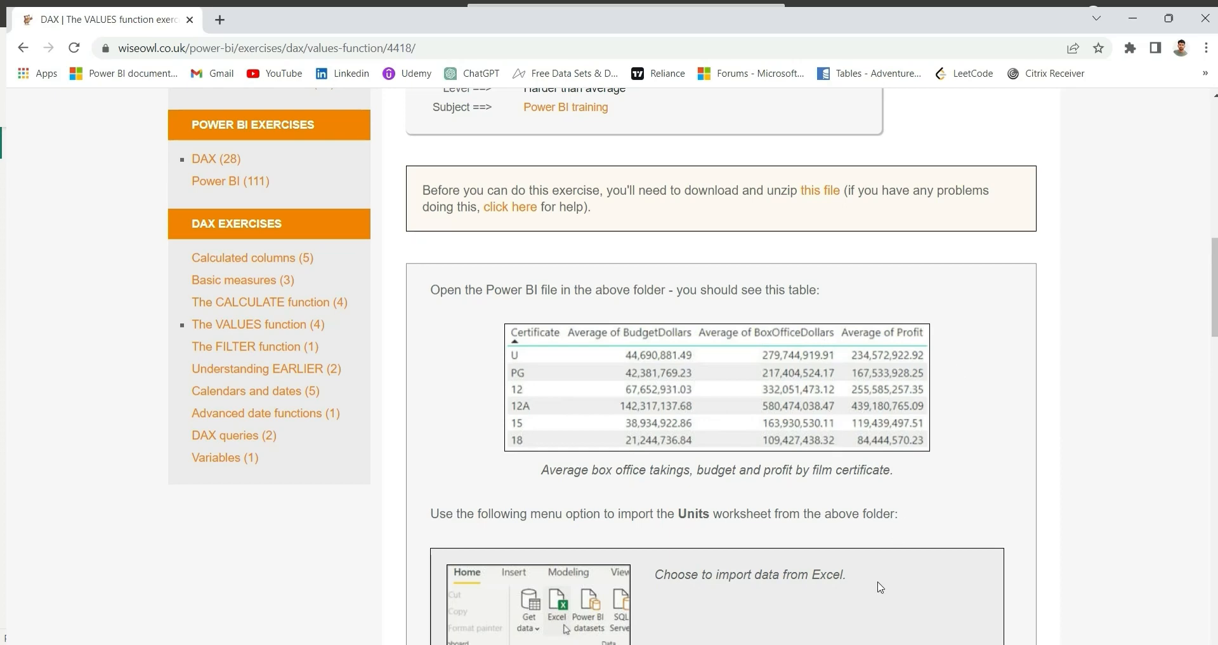
{"action": "key", "text": "alt+Tab"}
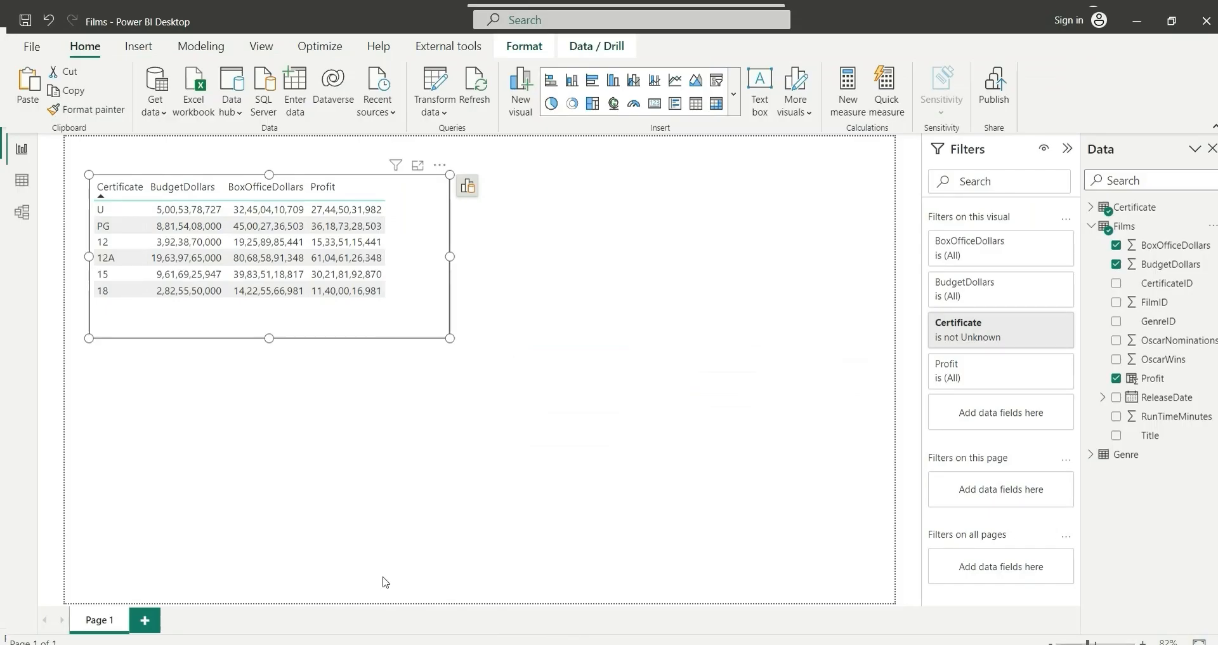
- Summarize BudgetDollars, BoxOfficeDollars and Profit by Average in the table visual, and widen it to fit all columns
{"action": "left_click", "coordinate": [467, 185]}
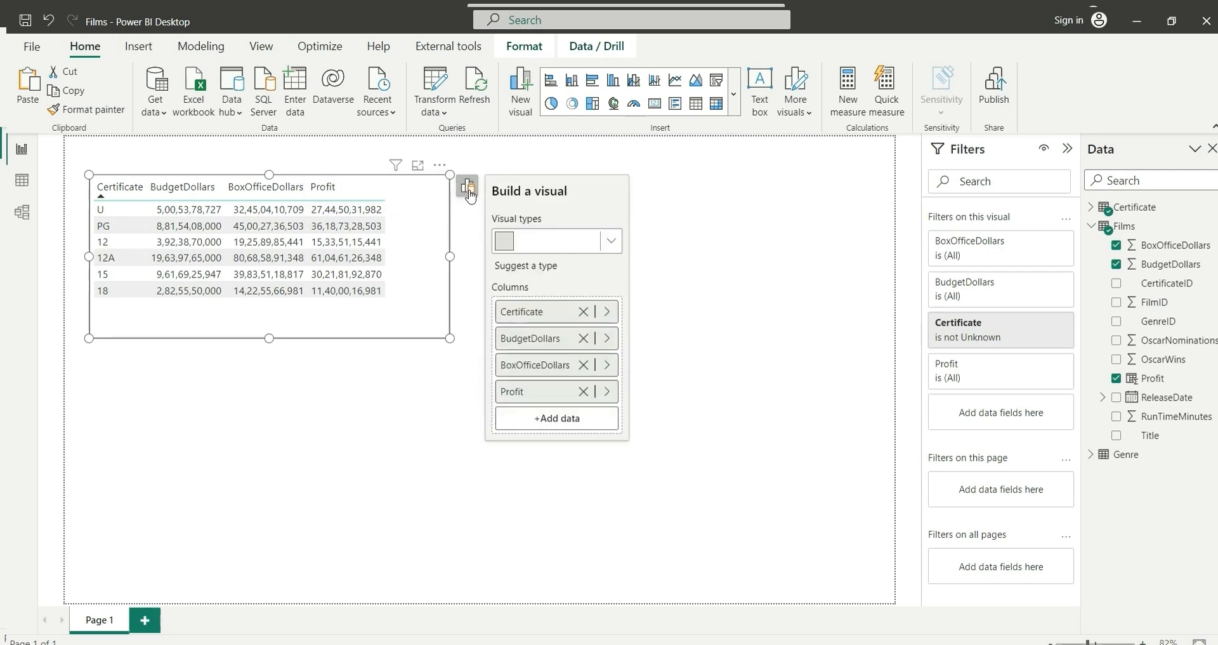
{"action": "right_click", "coordinate": [543, 345]}
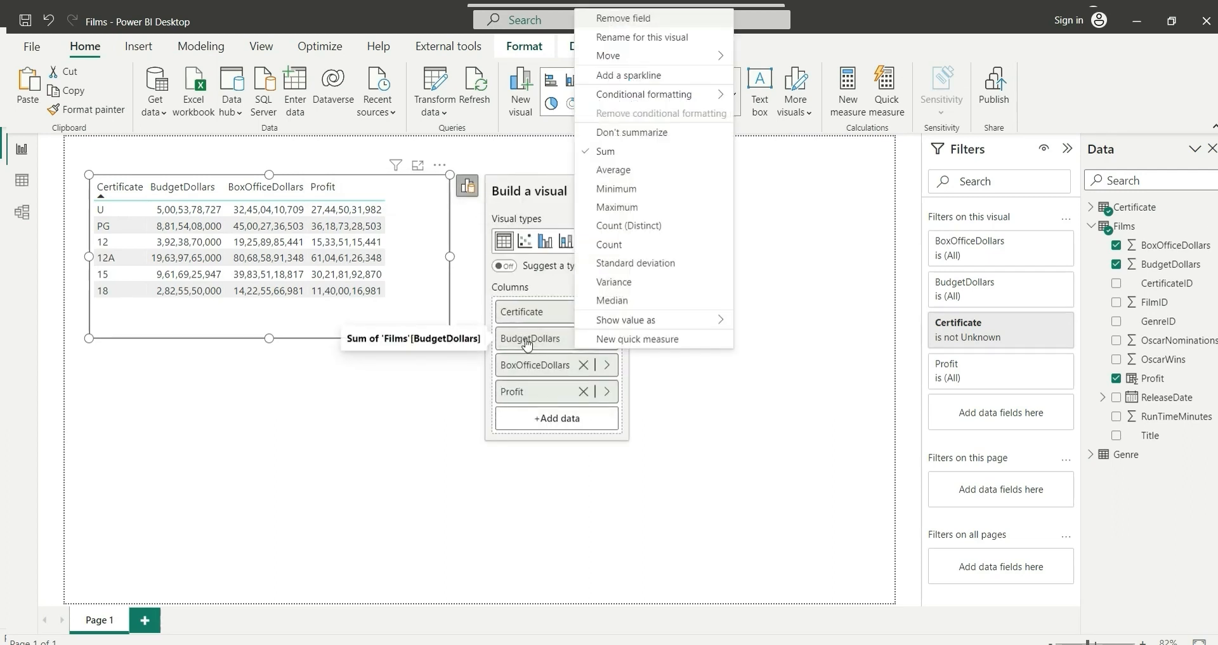
{"action": "left_click", "coordinate": [609, 169]}
{"action": "right_click", "coordinate": [544, 376]}
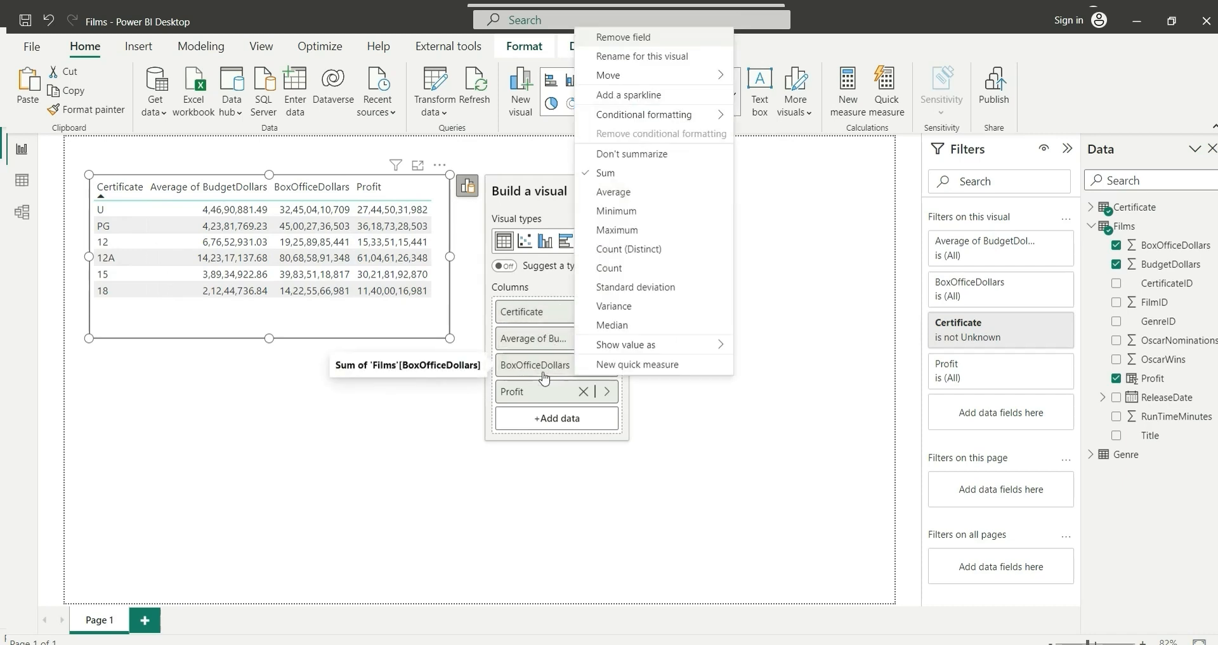
{"action": "left_click", "coordinate": [613, 191]}
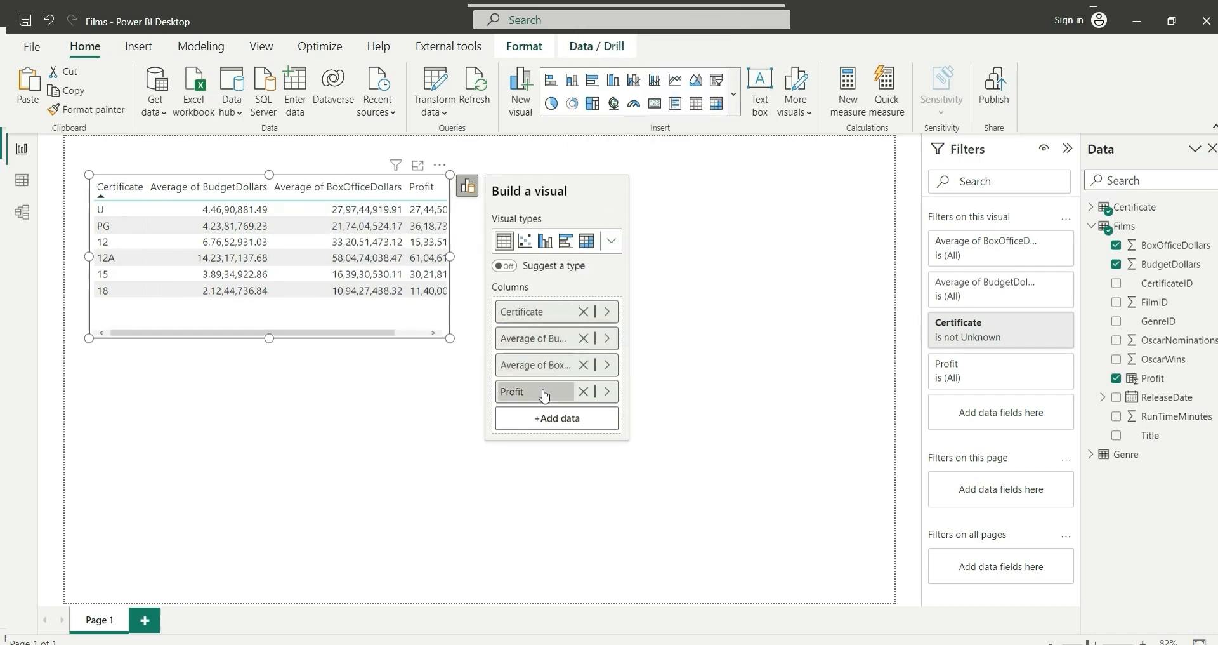
{"action": "right_click", "coordinate": [544, 394]}
{"action": "left_click", "coordinate": [609, 225]}
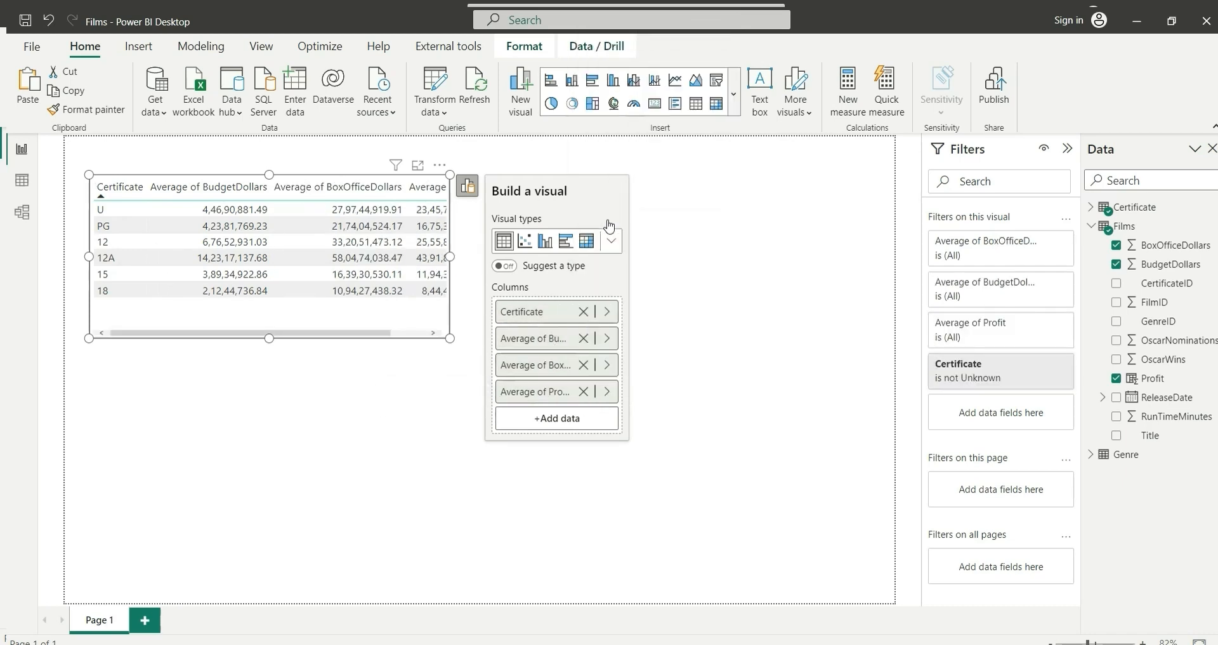
{"action": "left_click_drag", "start_coordinate": [450, 257], "coordinate": [586, 261]}
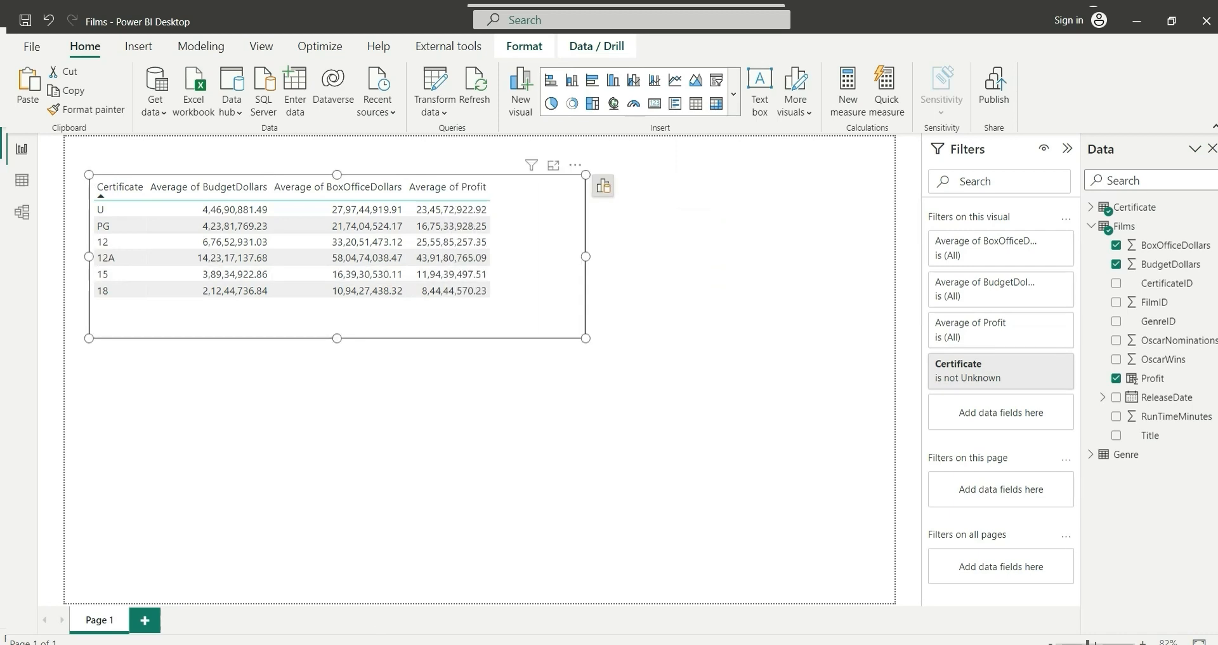
- Following the exercise page, load the Units worksheet from the extracted Units Excel workbook and view its rows
{"action": "key", "text": "alt+Tab"}
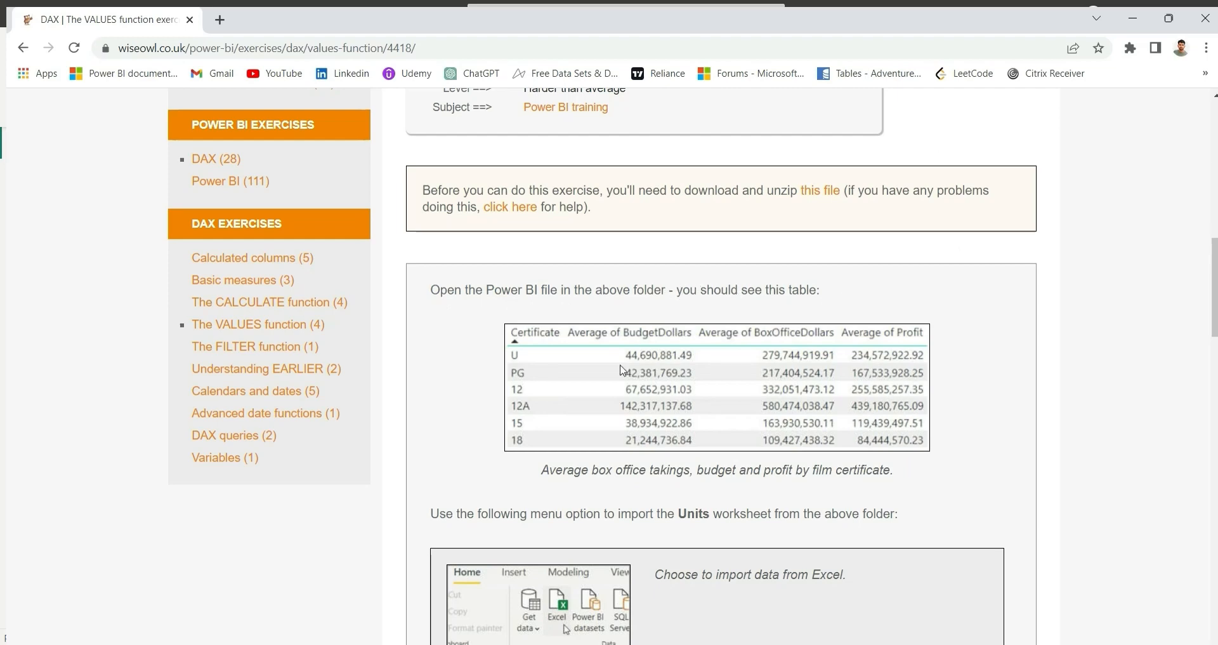
{"action": "scroll", "coordinate": [506, 490], "scroll_direction": "down", "scroll_amount": 3}
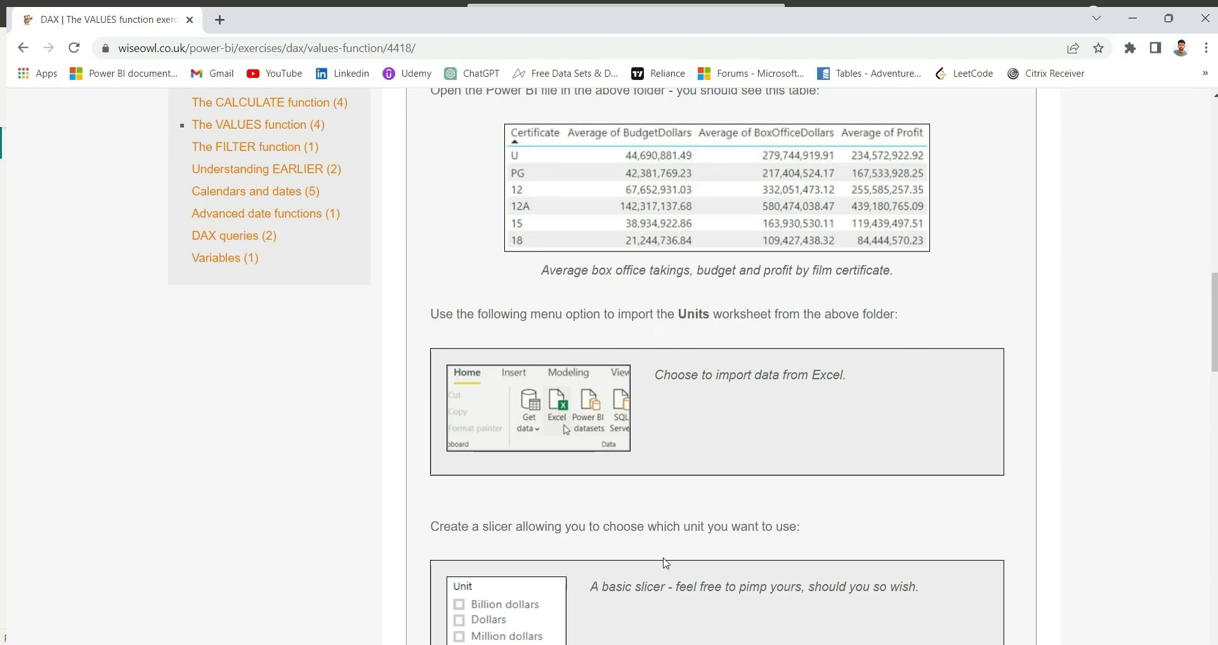
{"action": "key", "text": "alt+Tab"}
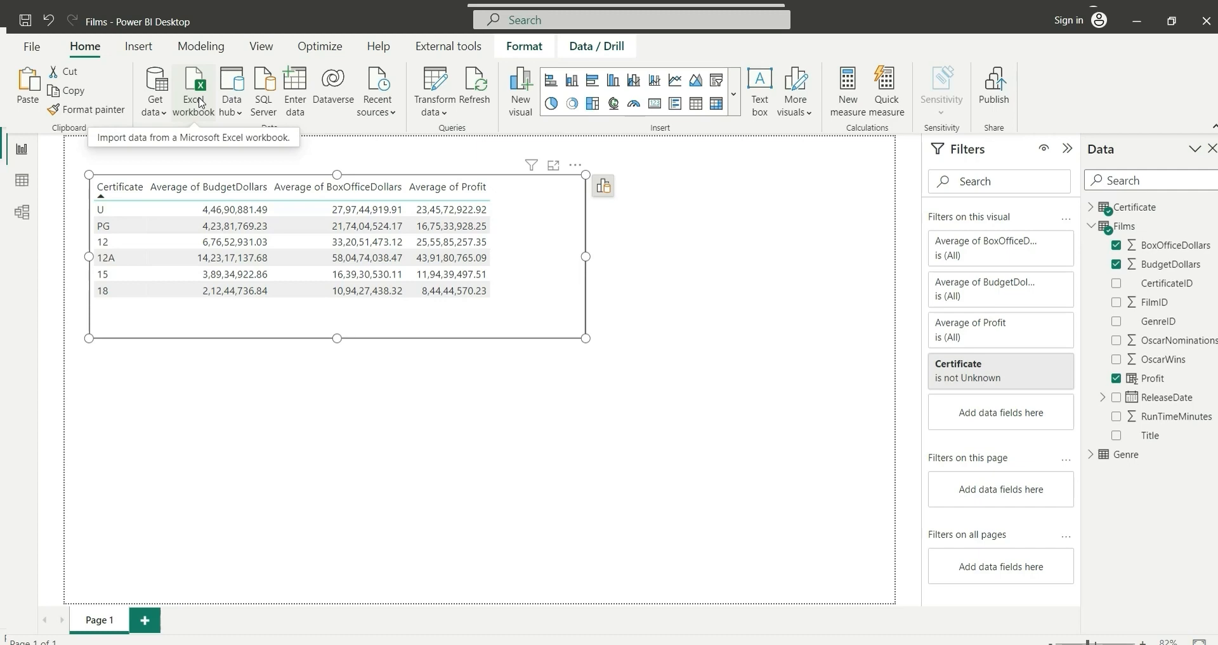
{"action": "left_click", "coordinate": [200, 104]}
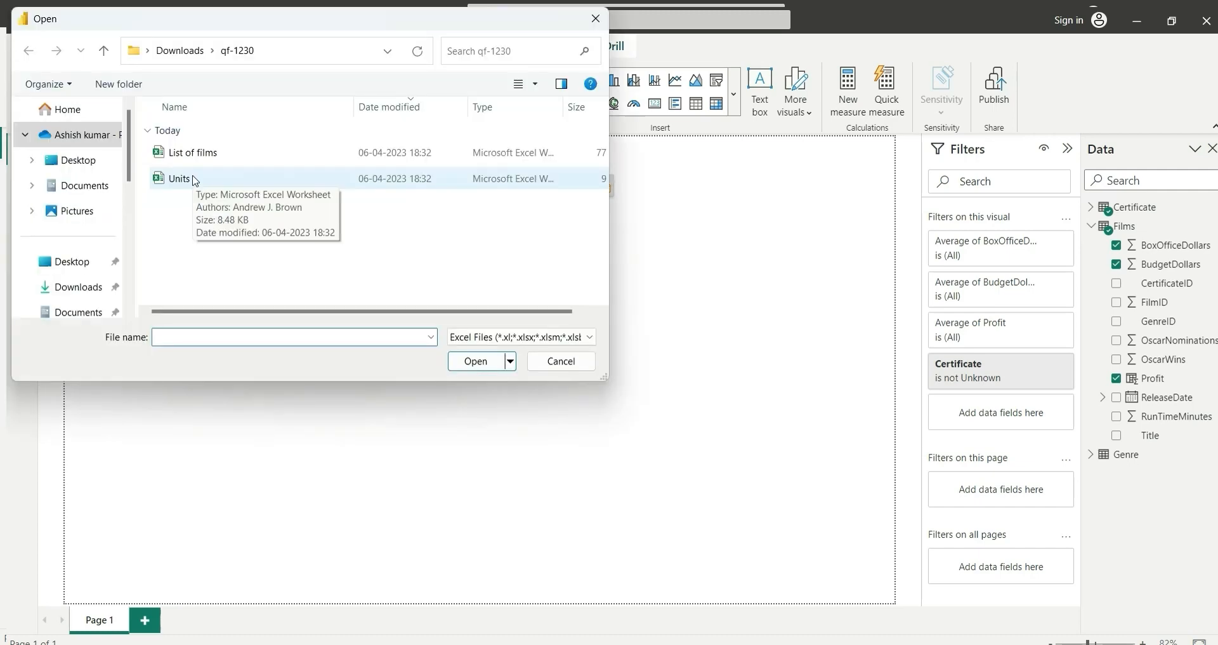
{"action": "double_click", "coordinate": [194, 180]}
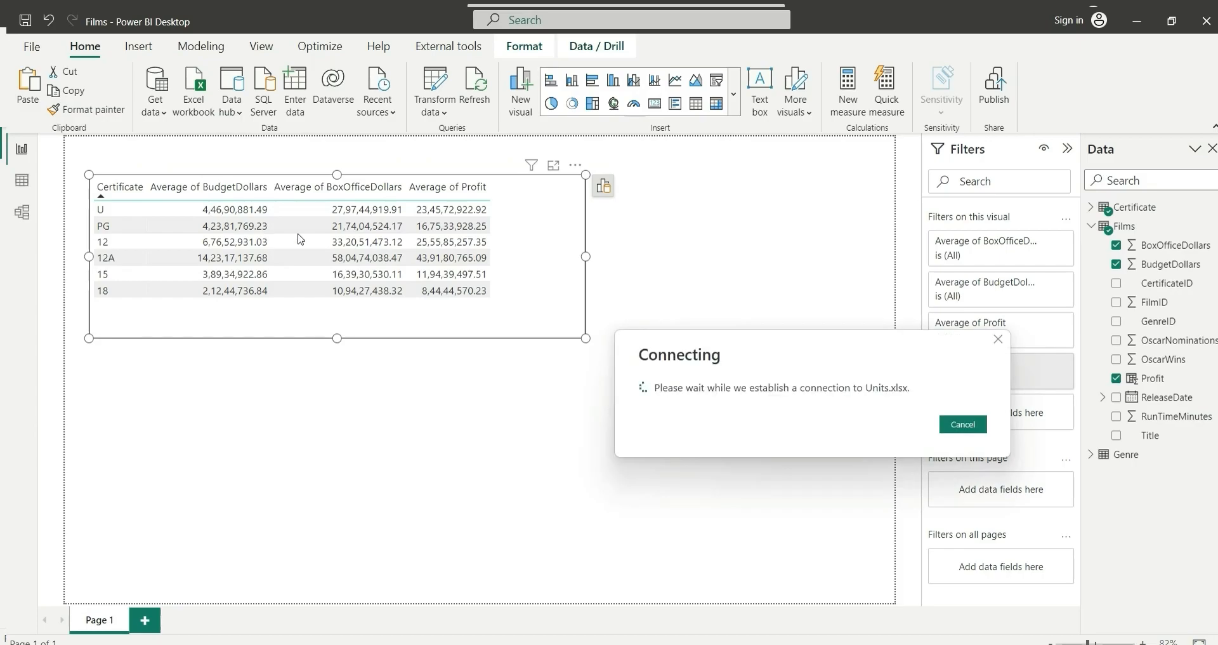
{"action": "left_click", "coordinate": [774, 584]}
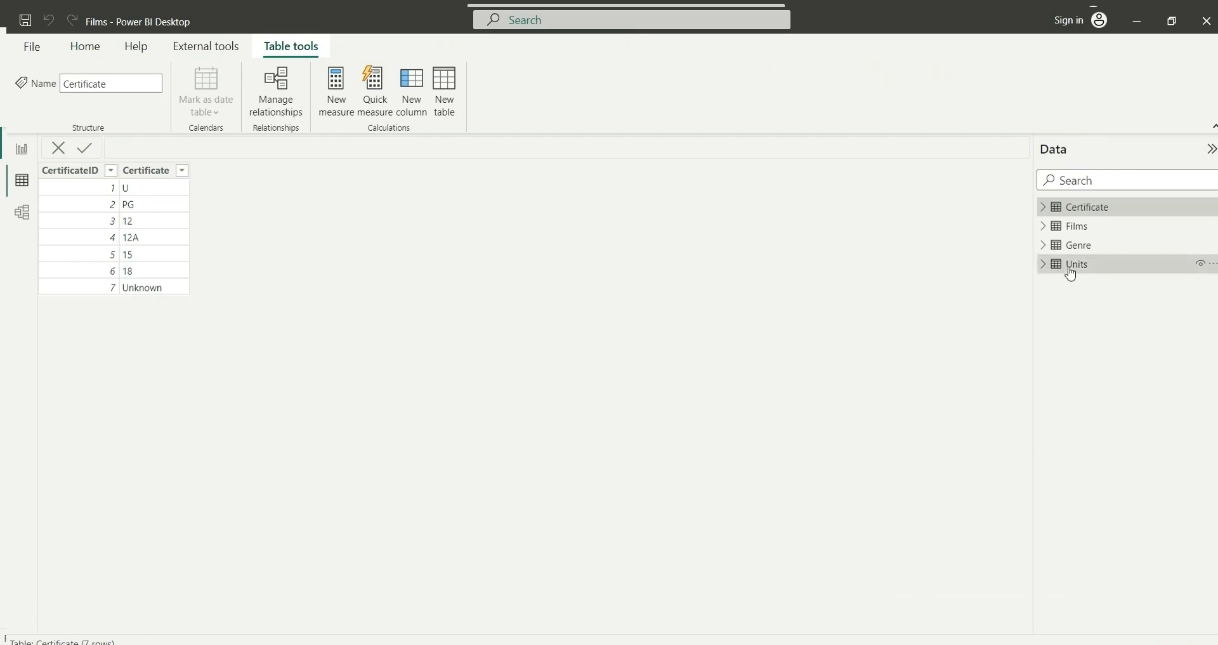
{"action": "left_click", "coordinate": [1072, 265]}
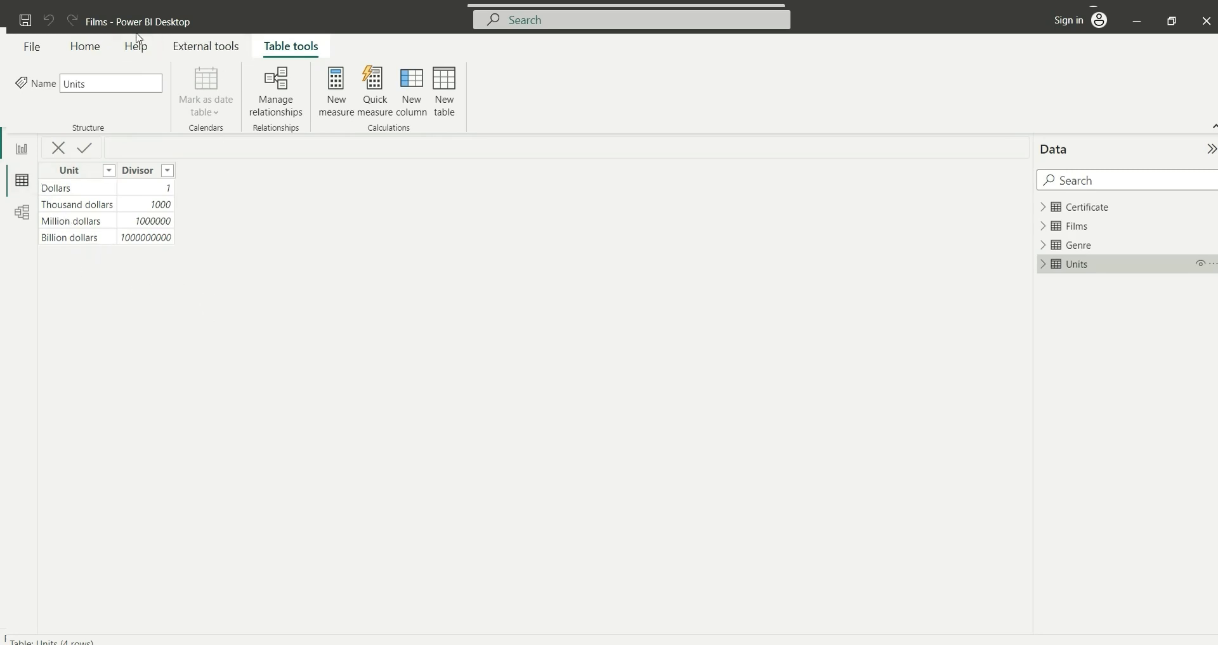
{"action": "left_click", "coordinate": [22, 150]}
- Read the exercise page's instructions on the unit slicer, the three HASONEVALUE measures and the Title measure
{"action": "key", "text": "alt+Tab"}
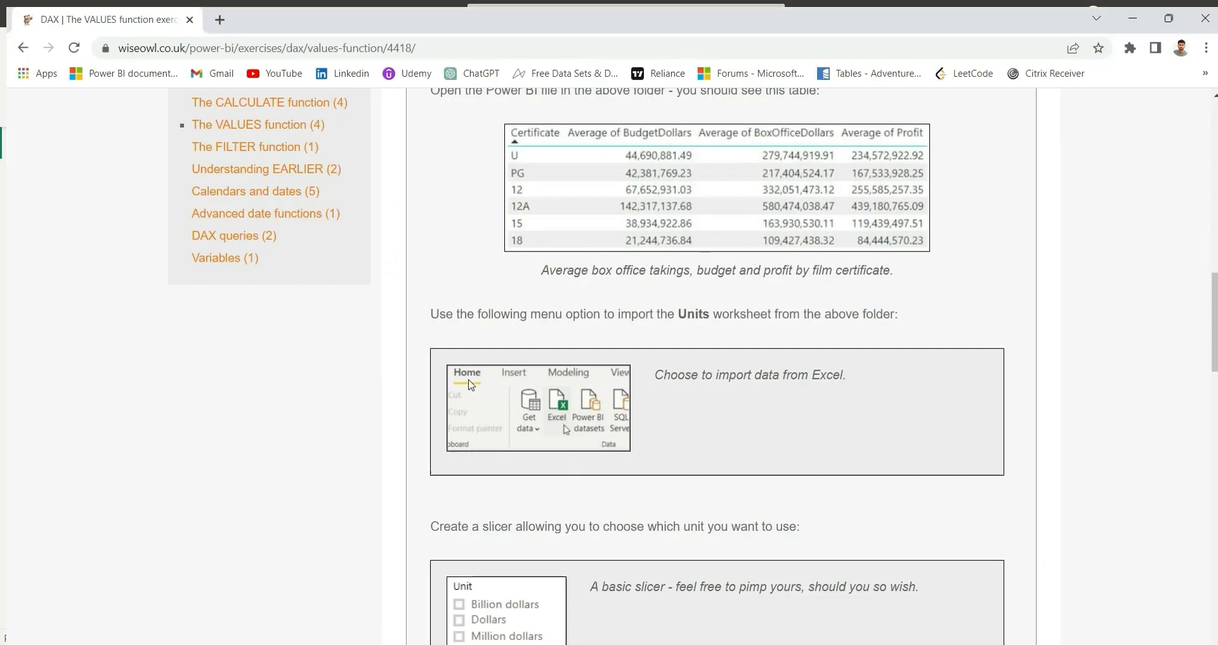
{"action": "scroll", "coordinate": [670, 524], "scroll_direction": "down", "scroll_amount": 2}
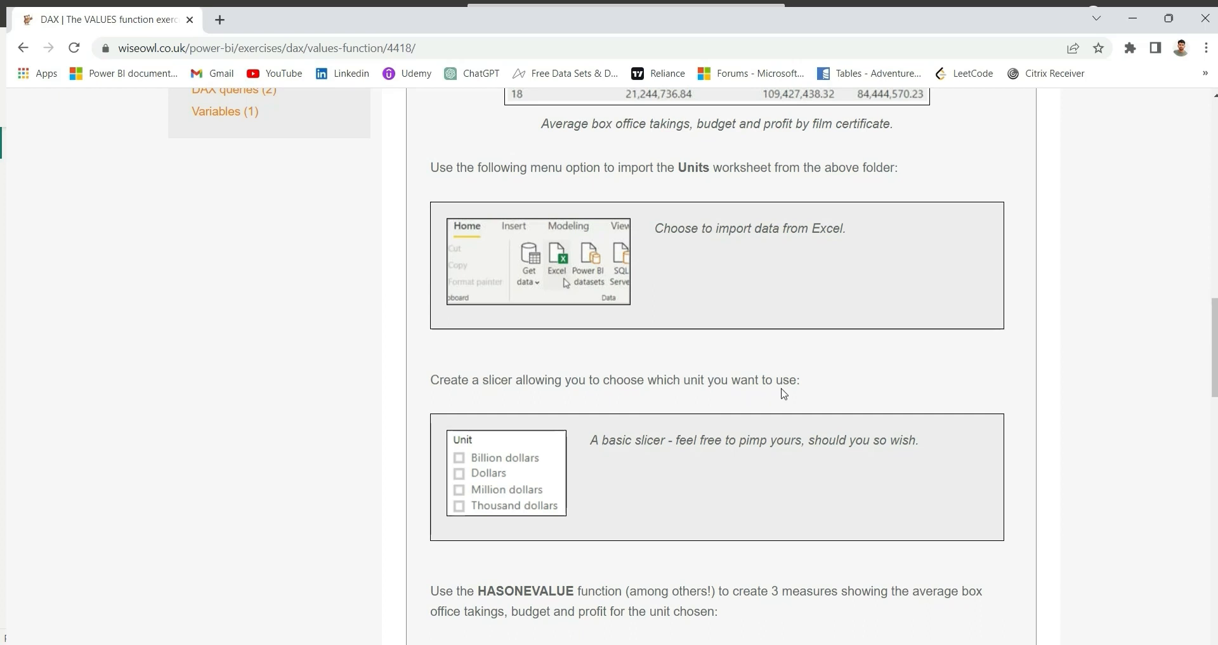
{"action": "scroll", "coordinate": [624, 512], "scroll_direction": "down", "scroll_amount": 1}
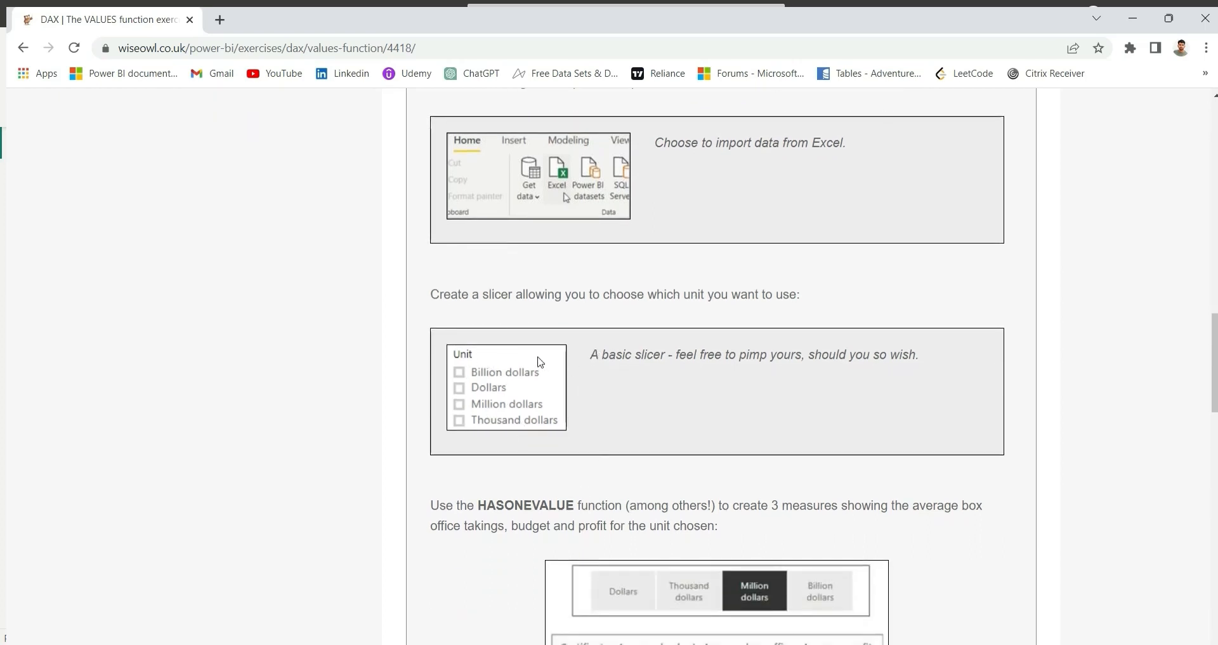
{"action": "scroll", "coordinate": [604, 445], "scroll_direction": "down", "scroll_amount": 4}
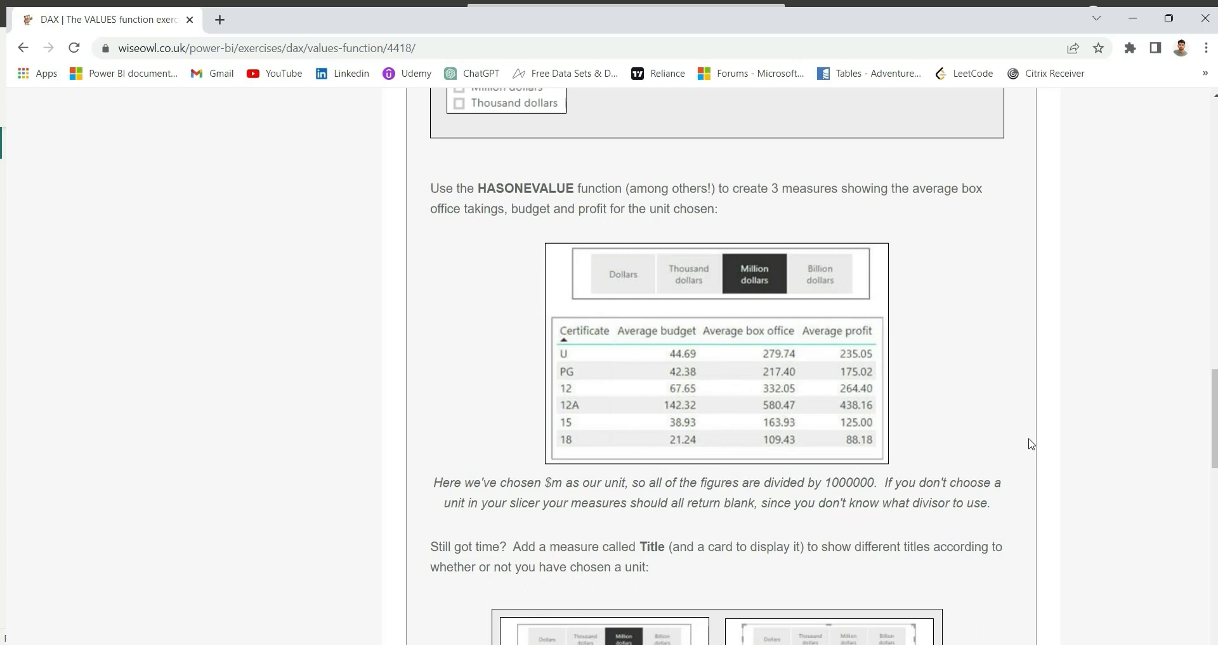
{"action": "scroll", "coordinate": [1030, 443], "scroll_direction": "down", "scroll_amount": 2}
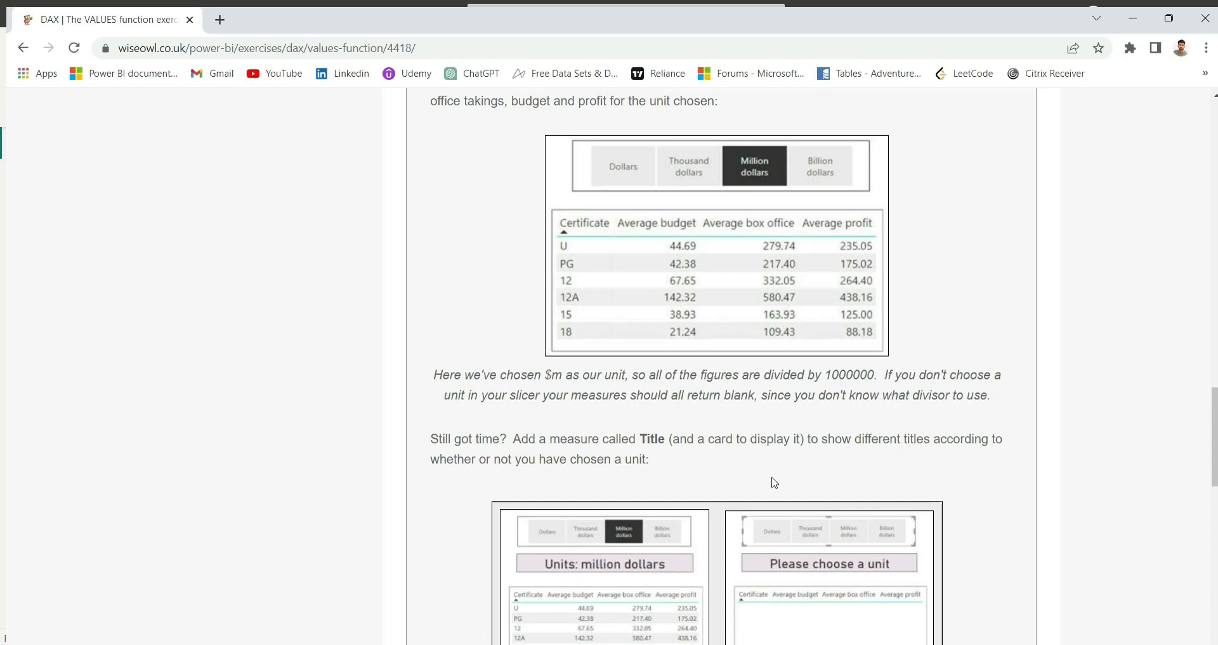
{"action": "mouse_move", "coordinate": [722, 643]}
{"action": "scroll", "coordinate": [721, 366], "scroll_direction": "up", "scroll_amount": 2}
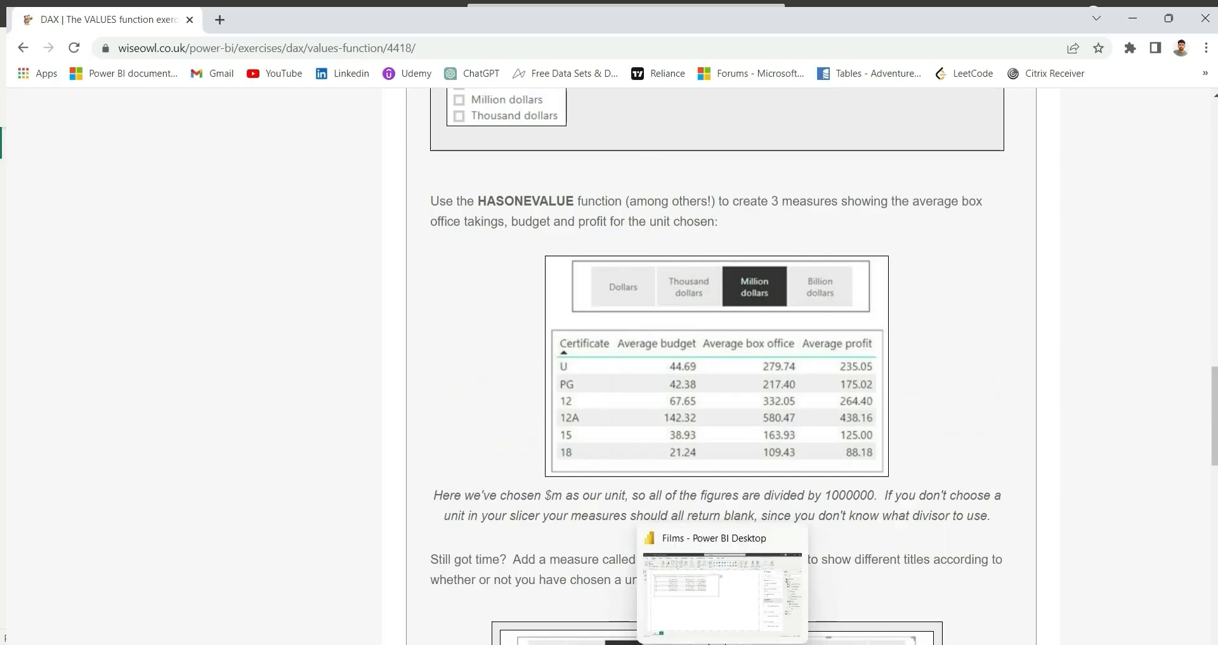
- Switch to Power BI Desktop and move the certificate table visual lower on the report page, leaving space above it
{"action": "left_click", "coordinate": [720, 594]}
{"action": "left_click", "coordinate": [566, 392]}
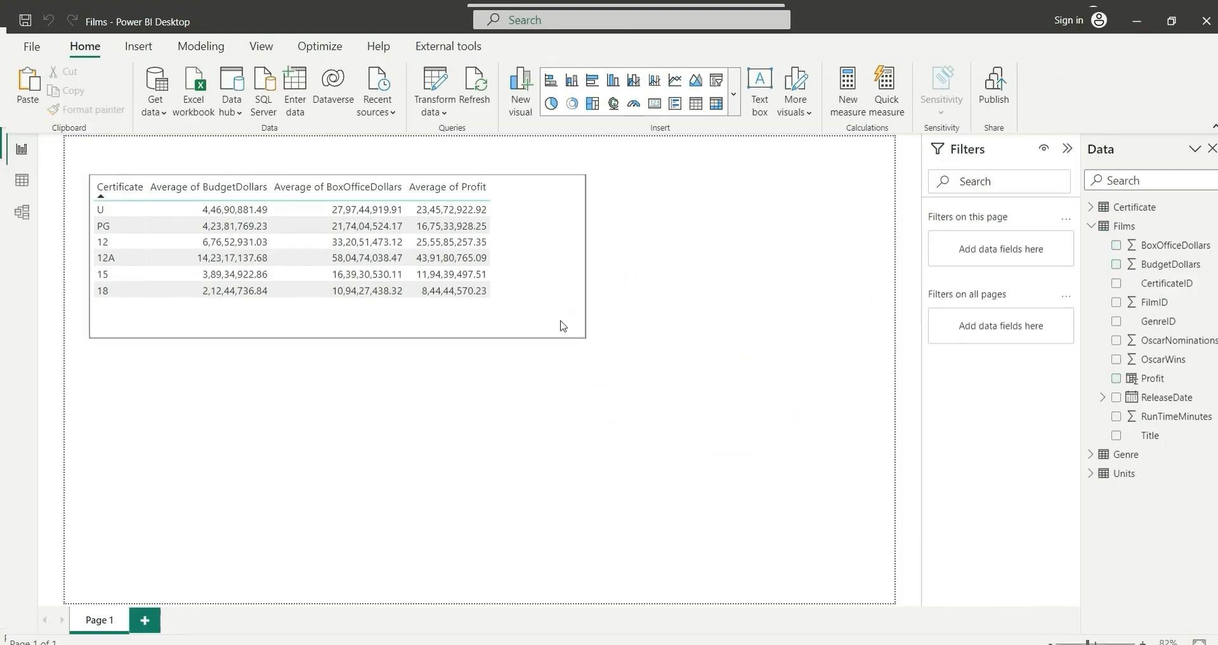
{"action": "left_click_drag", "start_coordinate": [556, 304], "coordinate": [669, 392]}
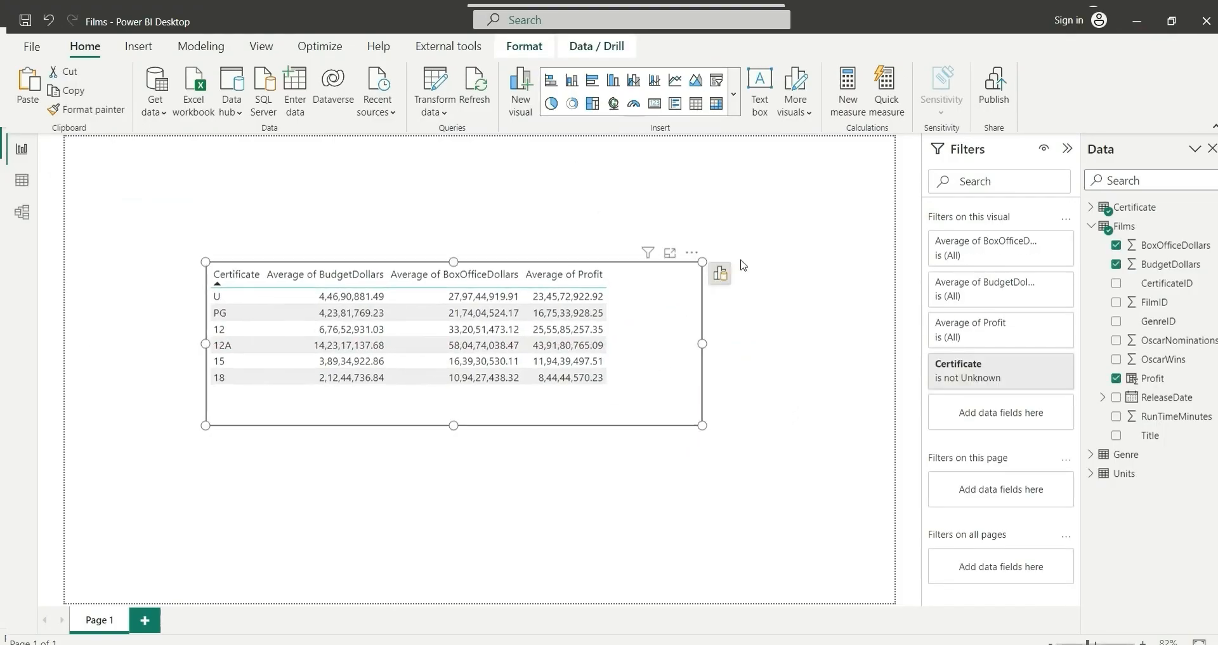
{"action": "left_click", "coordinate": [733, 195]}
- Add a slicer visual to the report page using the Unit field of the Units table
{"action": "right_click", "coordinate": [731, 197]}
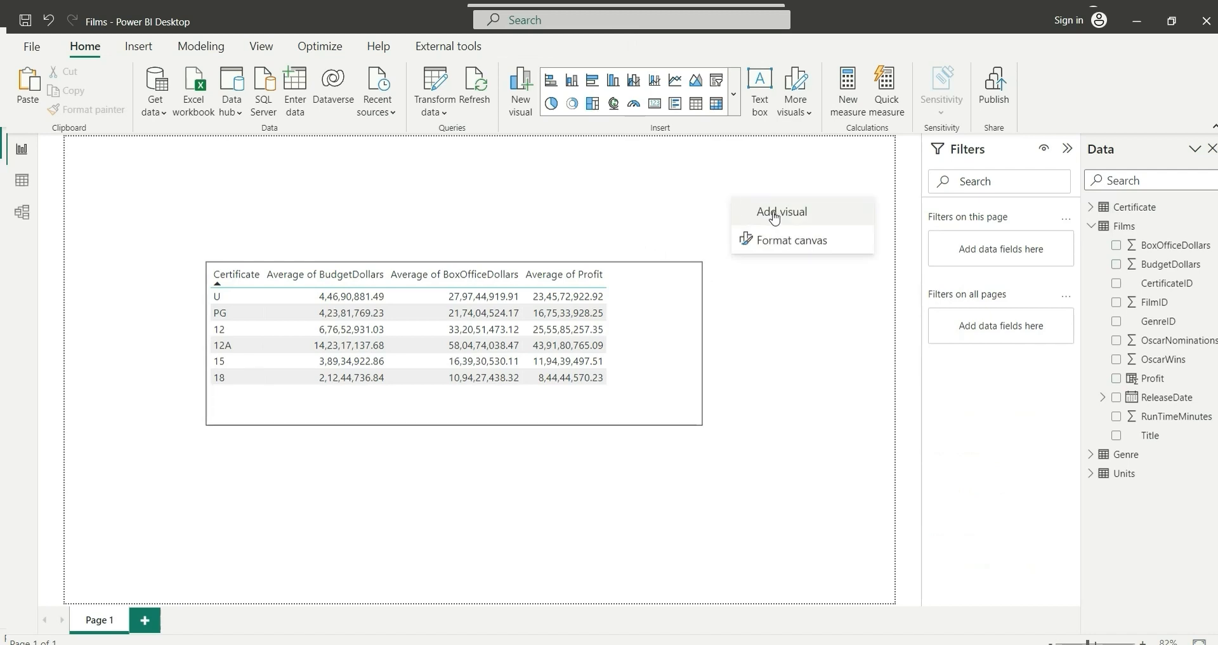
{"action": "left_click", "coordinate": [773, 210]}
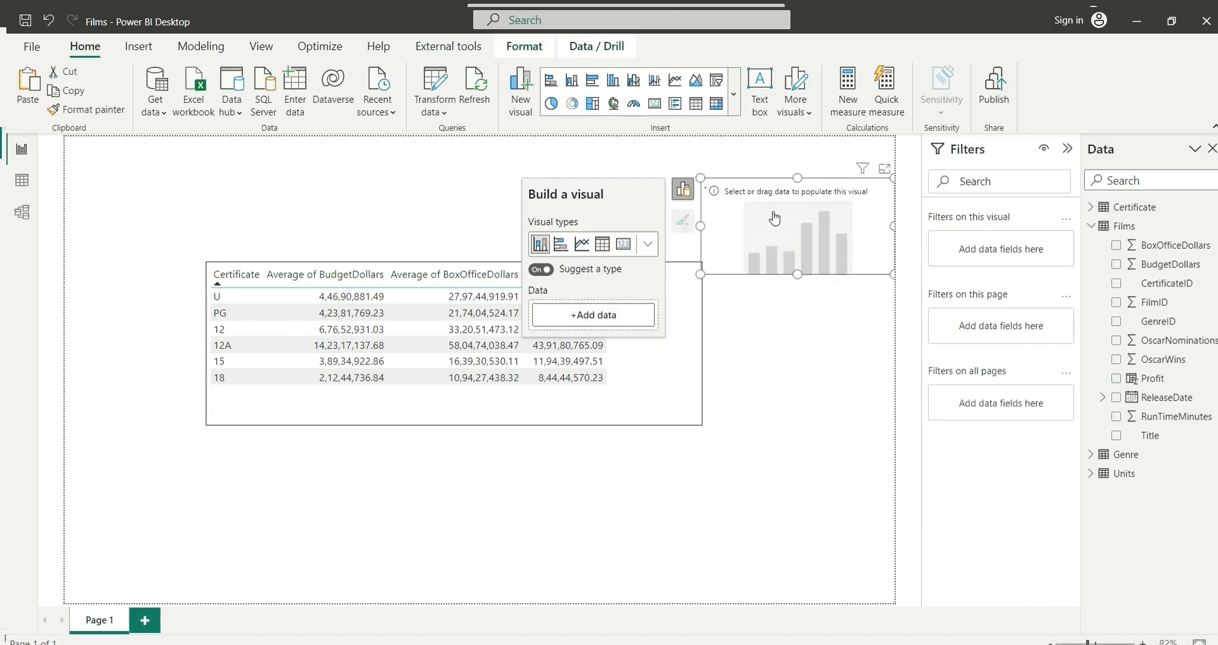
{"action": "left_click", "coordinate": [647, 244]}
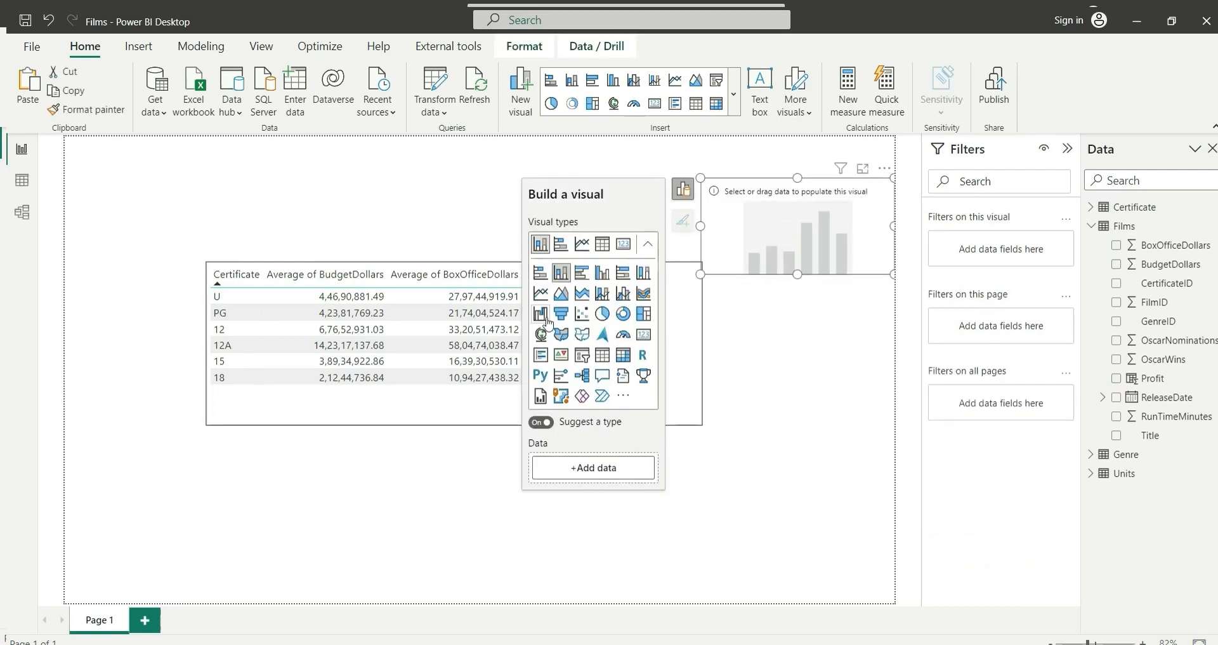
{"action": "left_click", "coordinate": [582, 355]}
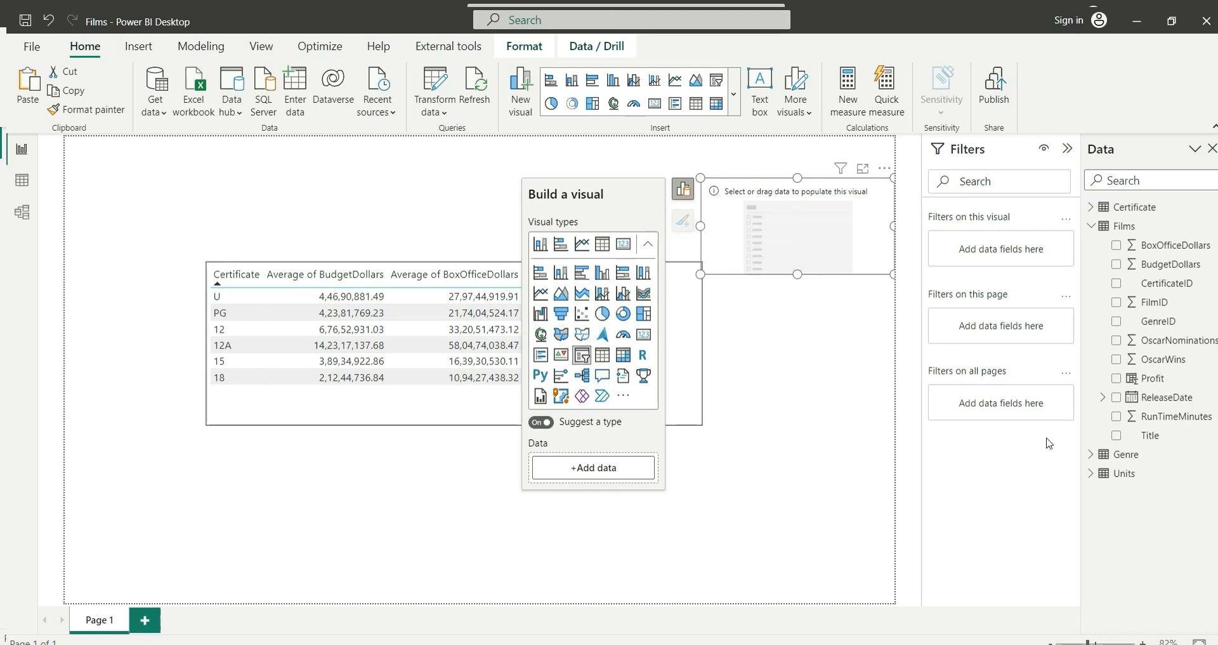
{"action": "left_click", "coordinate": [1090, 473]}
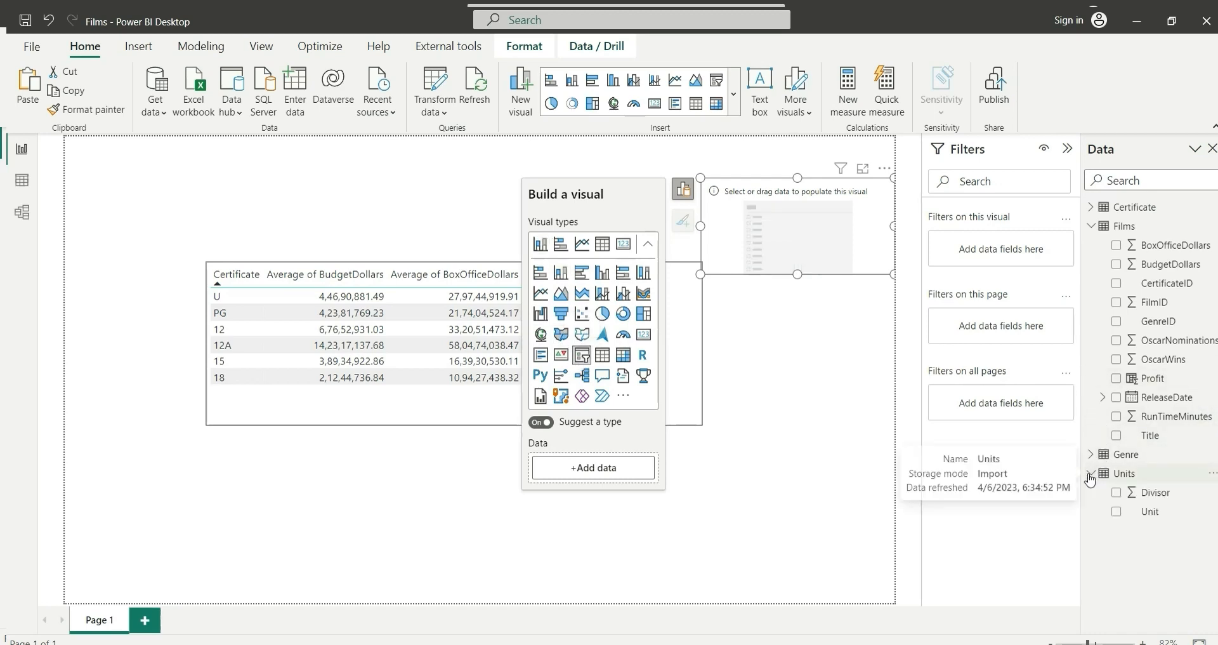
{"action": "left_click", "coordinate": [1117, 512]}
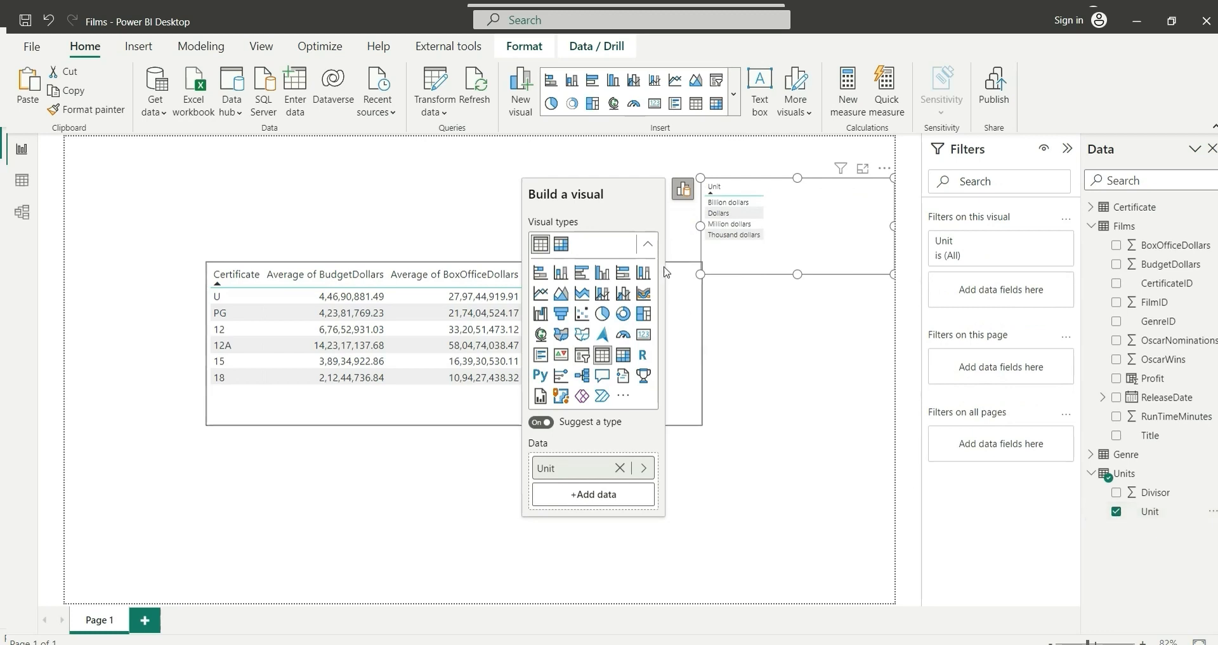
{"action": "left_click", "coordinate": [582, 356]}
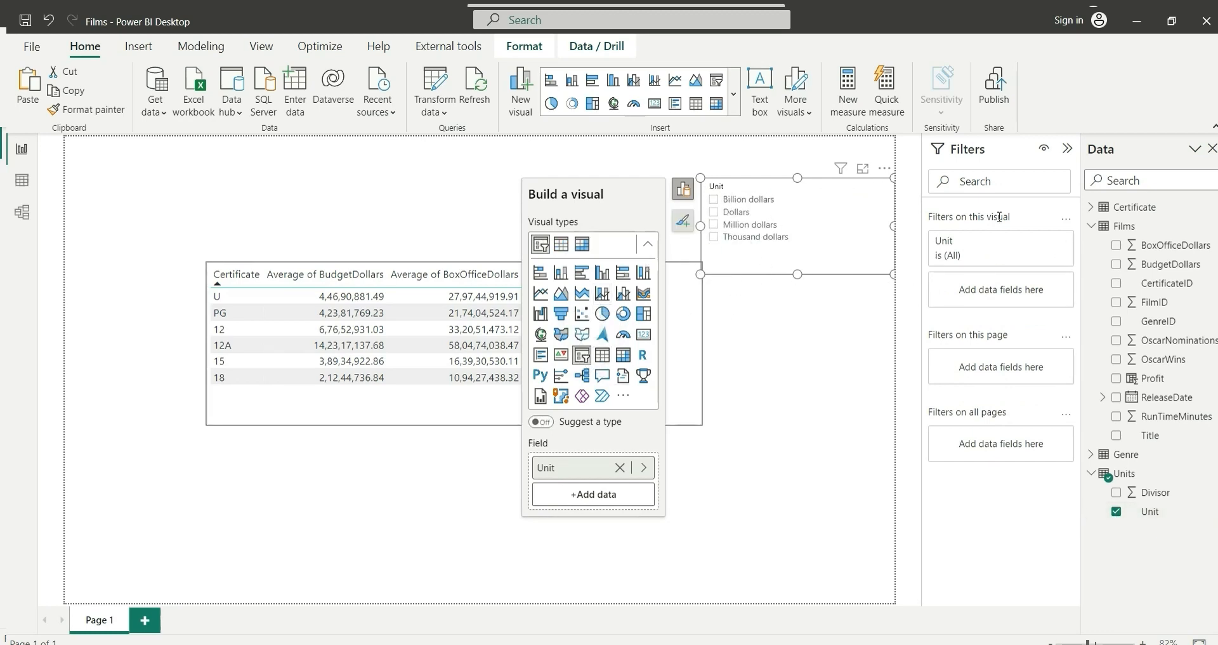
- Set the unit slicer's style to Tile without a slicer header, and move it above the certificate table
{"action": "left_click", "coordinate": [689, 225]}
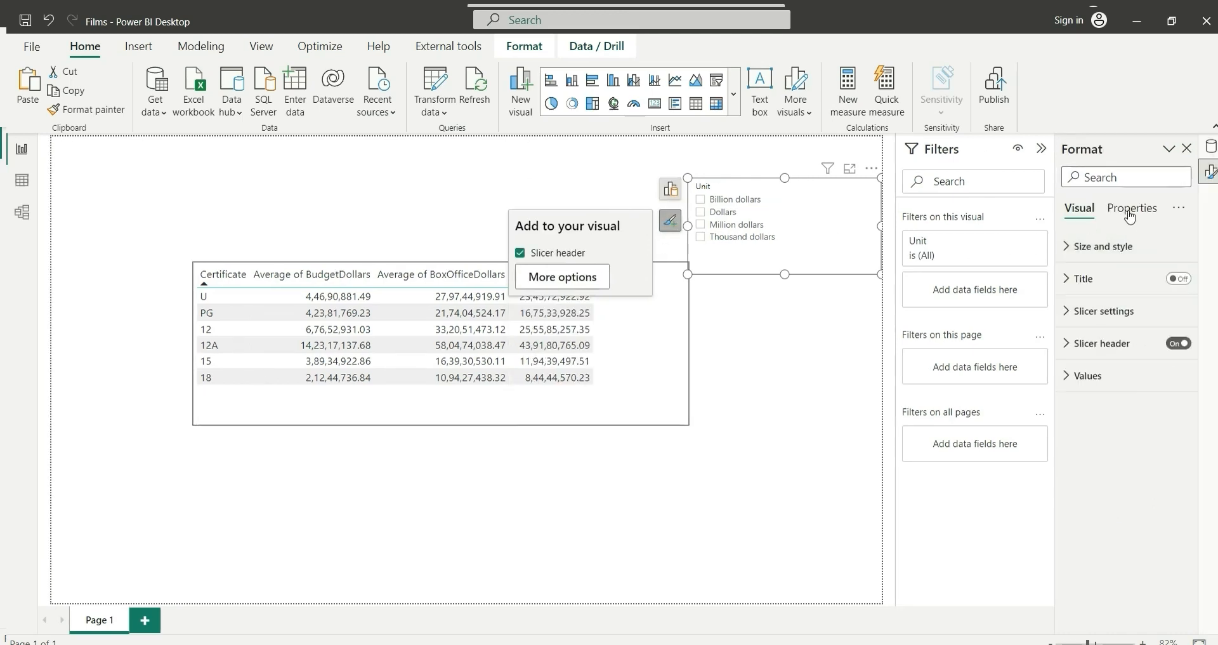
{"action": "left_click", "coordinate": [1095, 330]}
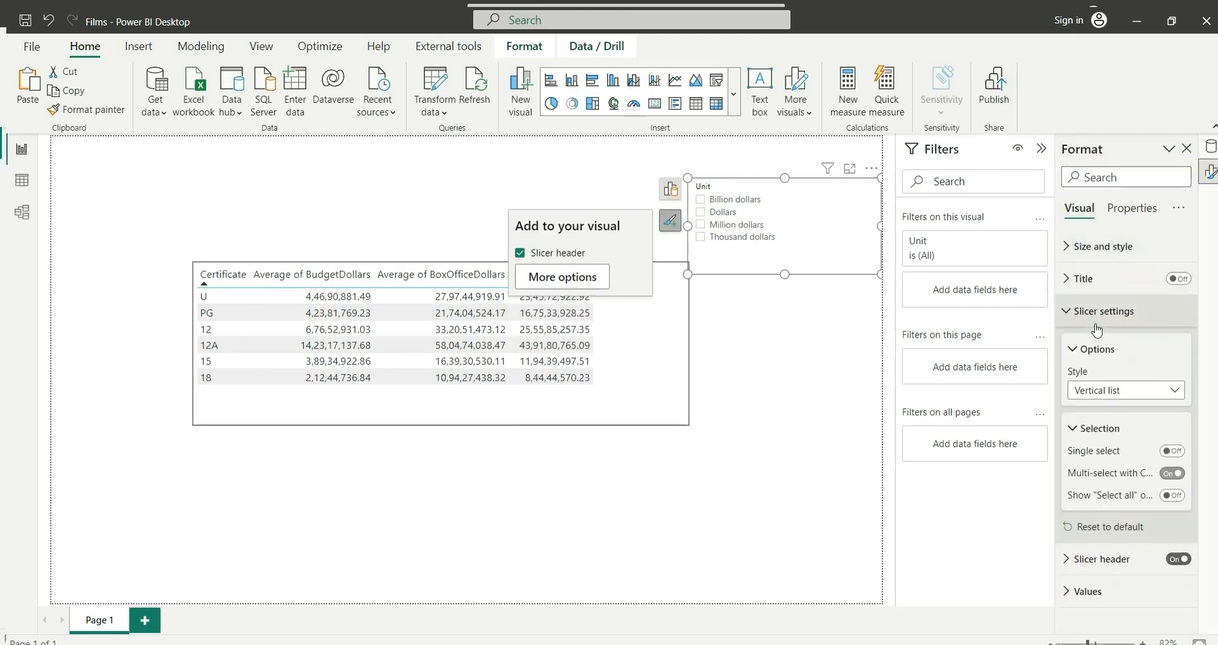
{"action": "left_click", "coordinate": [1114, 392]}
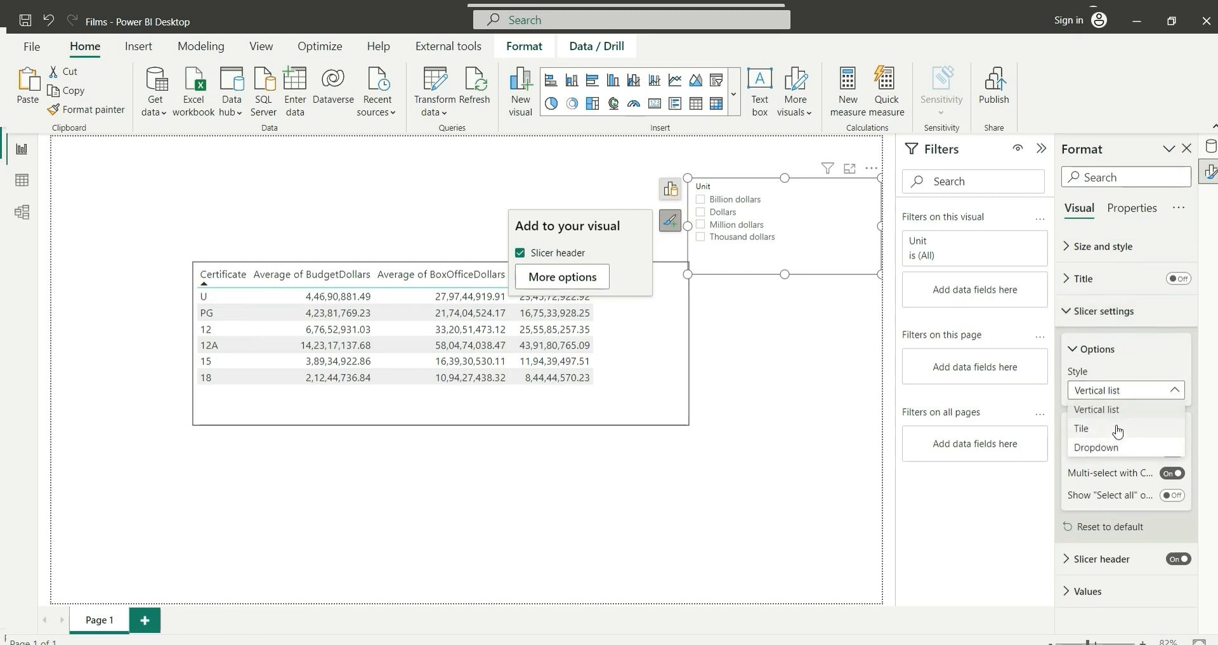
{"action": "left_click", "coordinate": [1117, 428]}
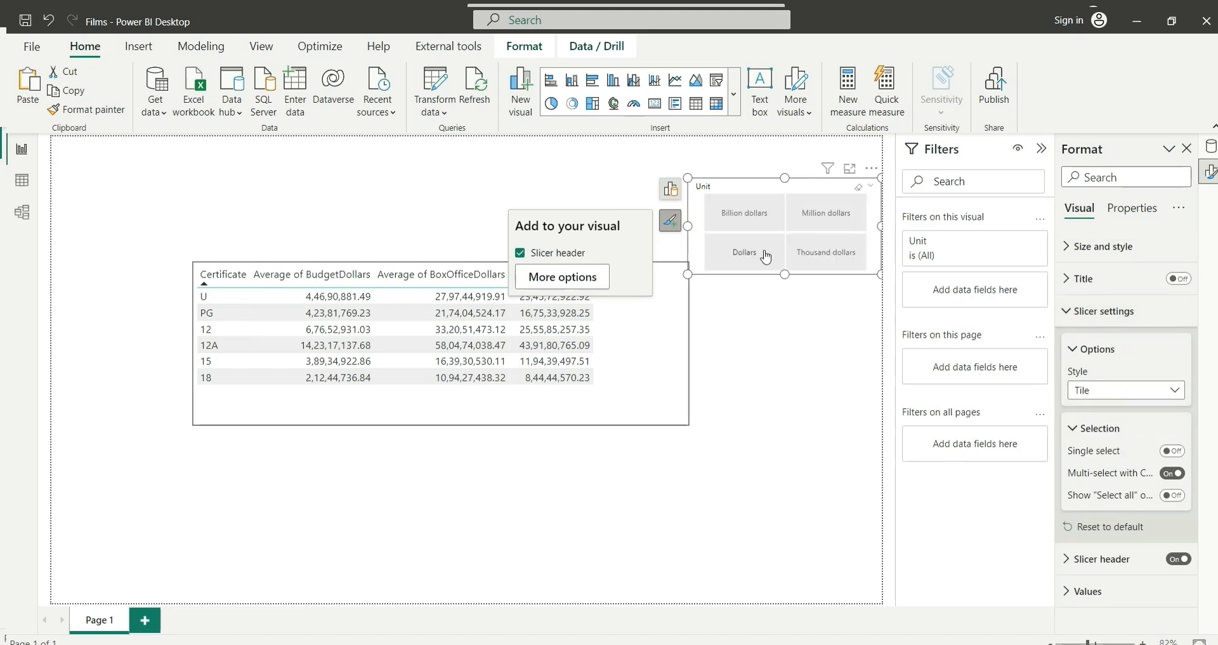
{"action": "left_click_drag", "start_coordinate": [738, 184], "coordinate": [350, 155]}
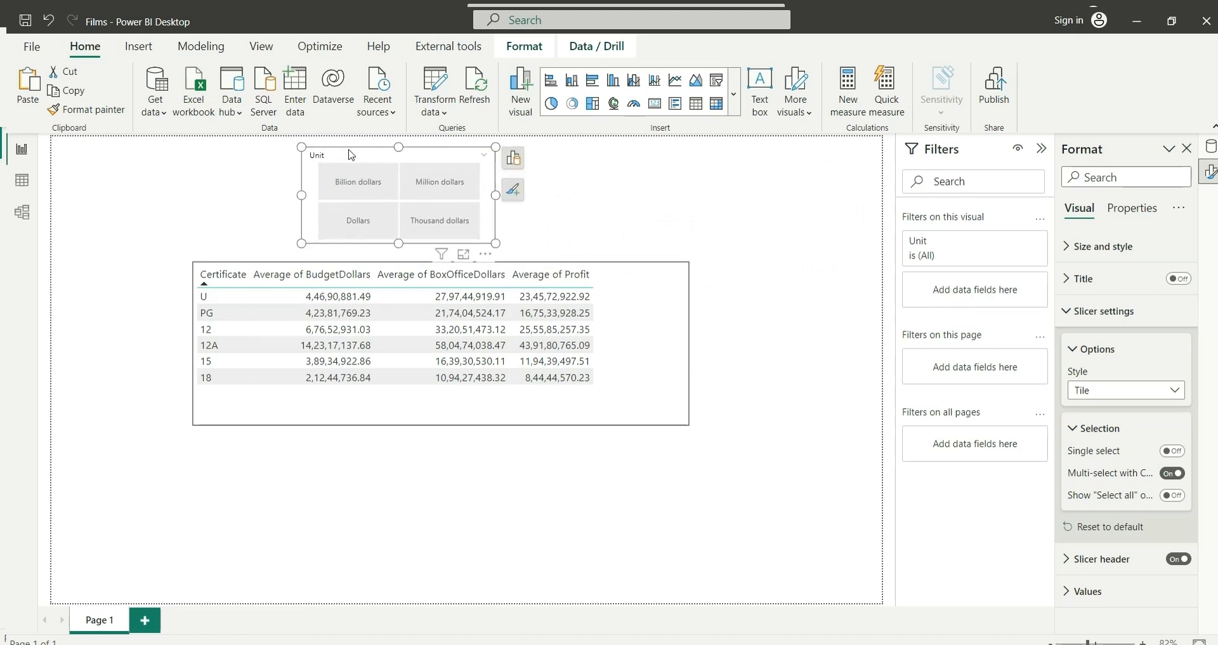
{"action": "left_click", "coordinate": [1178, 558]}
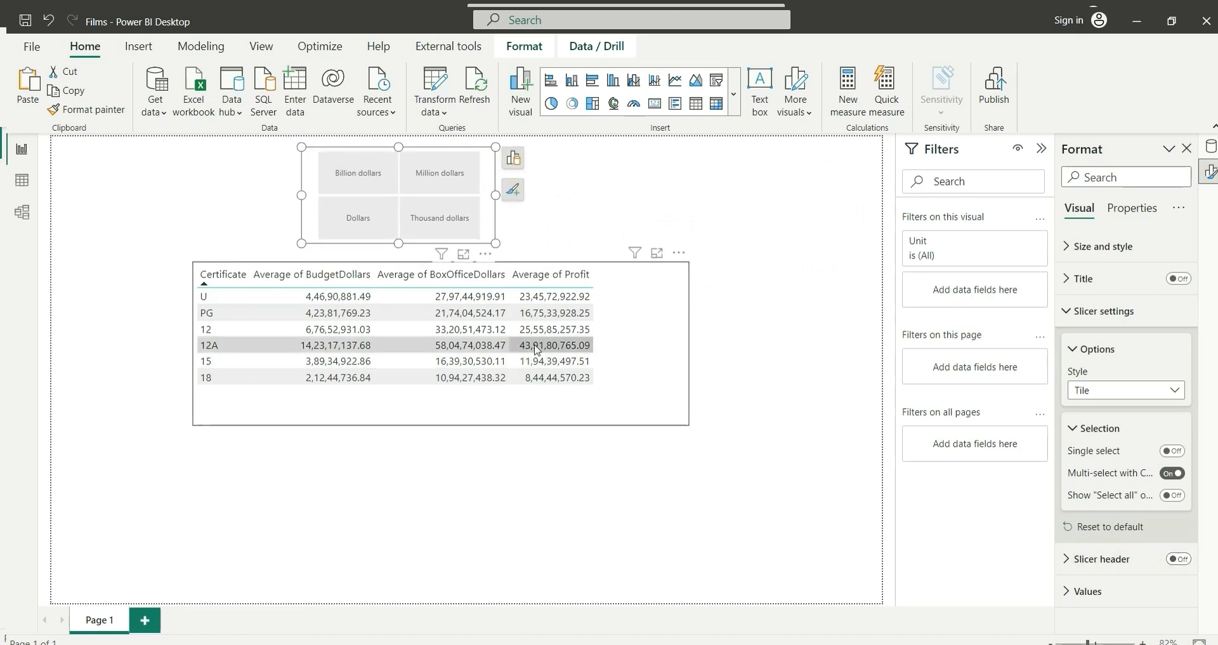
- Widen and flatten the unit slicer so its four tiles form one row directly above the table
{"action": "left_click_drag", "start_coordinate": [497, 197], "coordinate": [865, 196]}
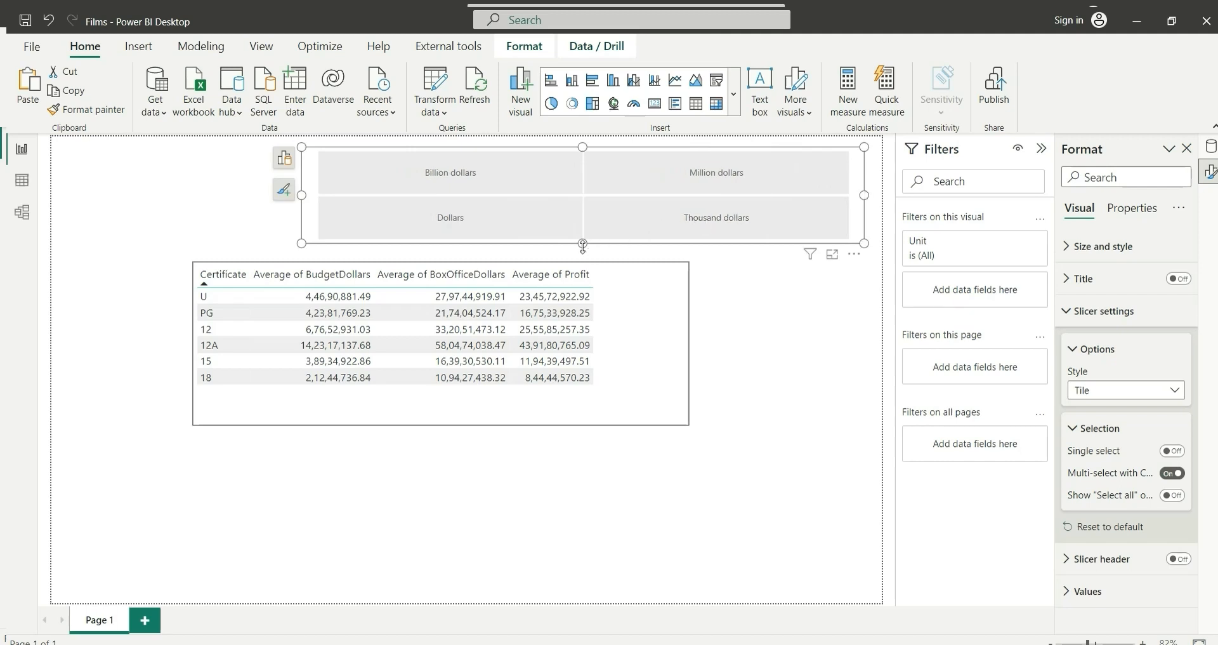
{"action": "left_click_drag", "start_coordinate": [583, 243], "coordinate": [584, 195]}
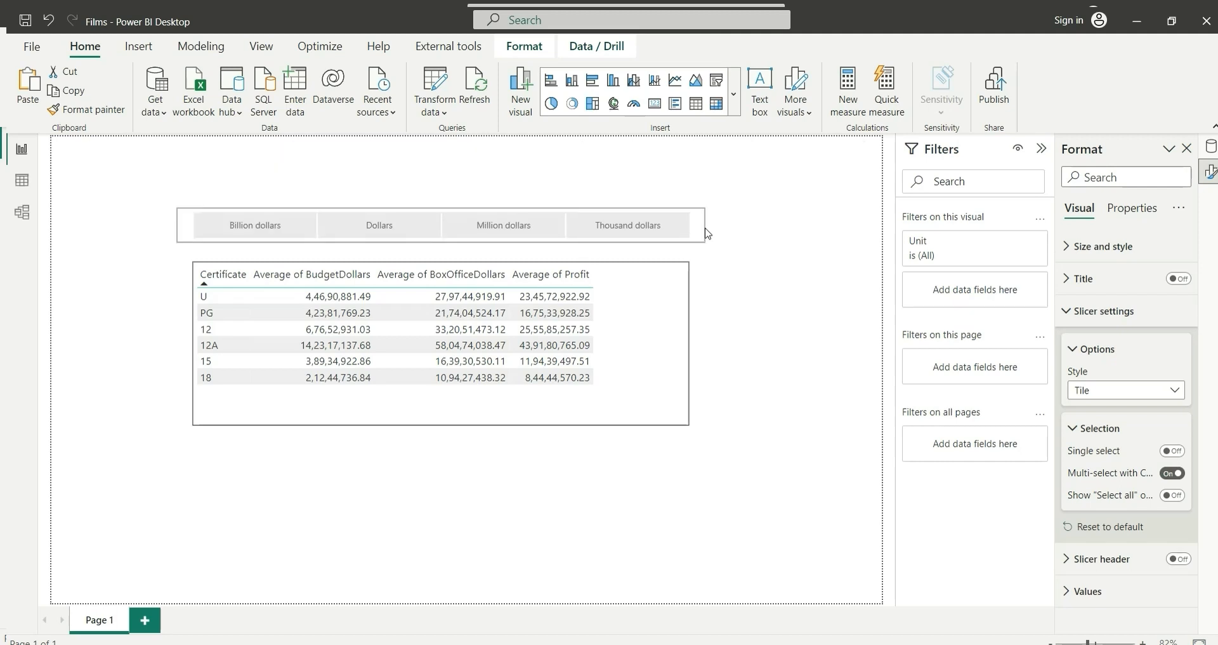
{"action": "left_click", "coordinate": [733, 328]}
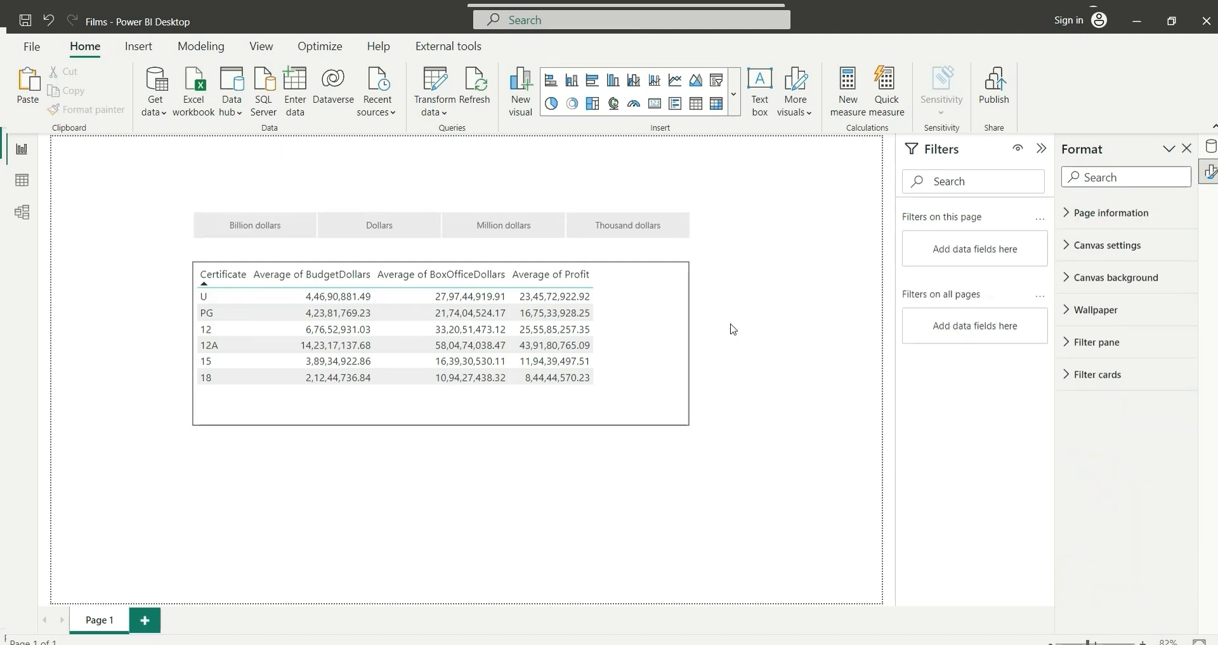
- Try the slicer's Million dollars, Thousand dollars and Billion dollars tiles to see how the table responds
{"action": "left_click", "coordinate": [508, 231]}
{"action": "left_click", "coordinate": [507, 231]}
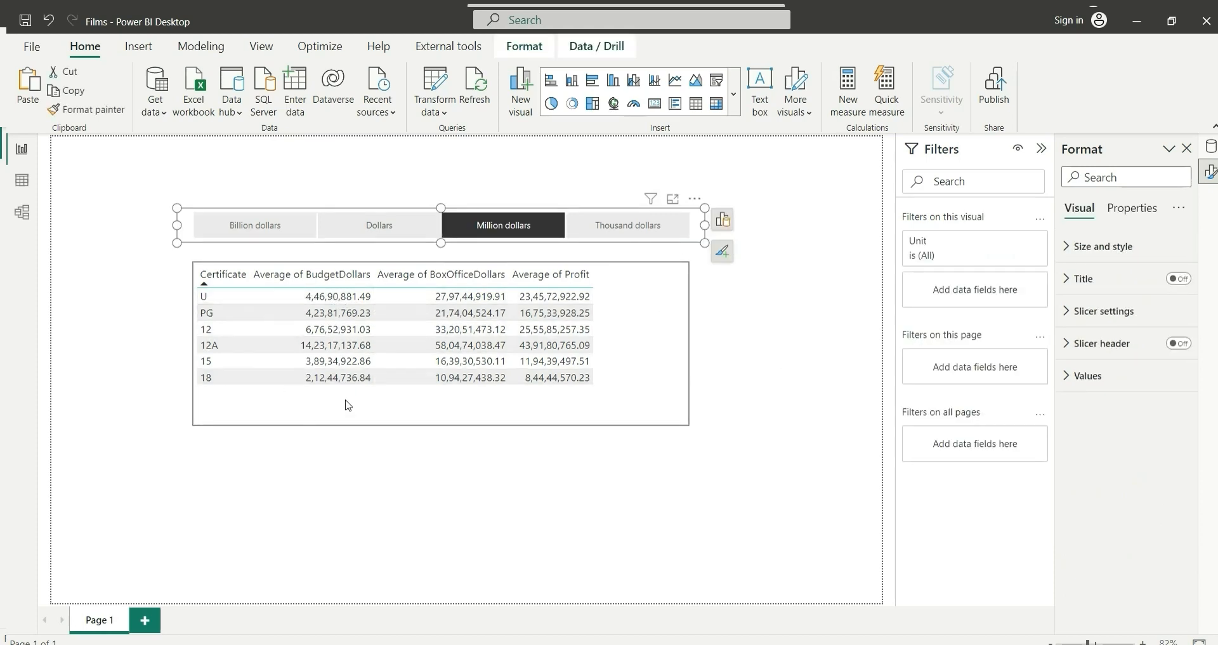
{"action": "left_click", "coordinate": [633, 230]}
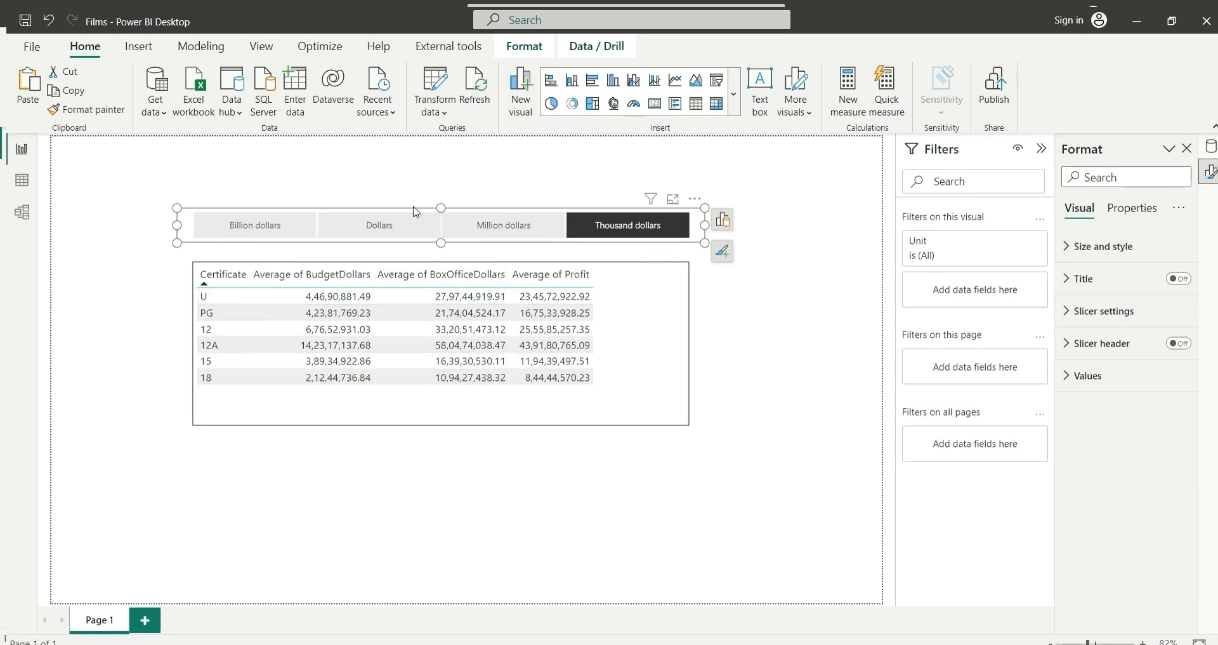
{"action": "left_click", "coordinate": [252, 229]}
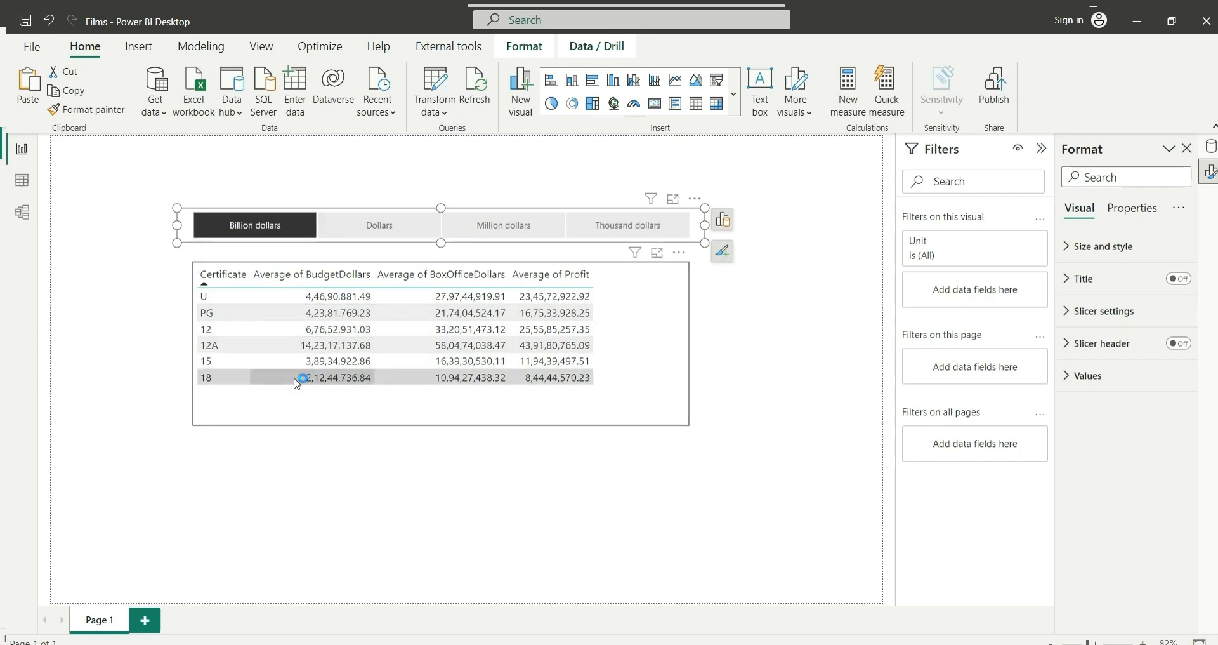
- Duplicate the certificate table visual and place the copy directly below the original
{"action": "left_click", "coordinate": [623, 408]}
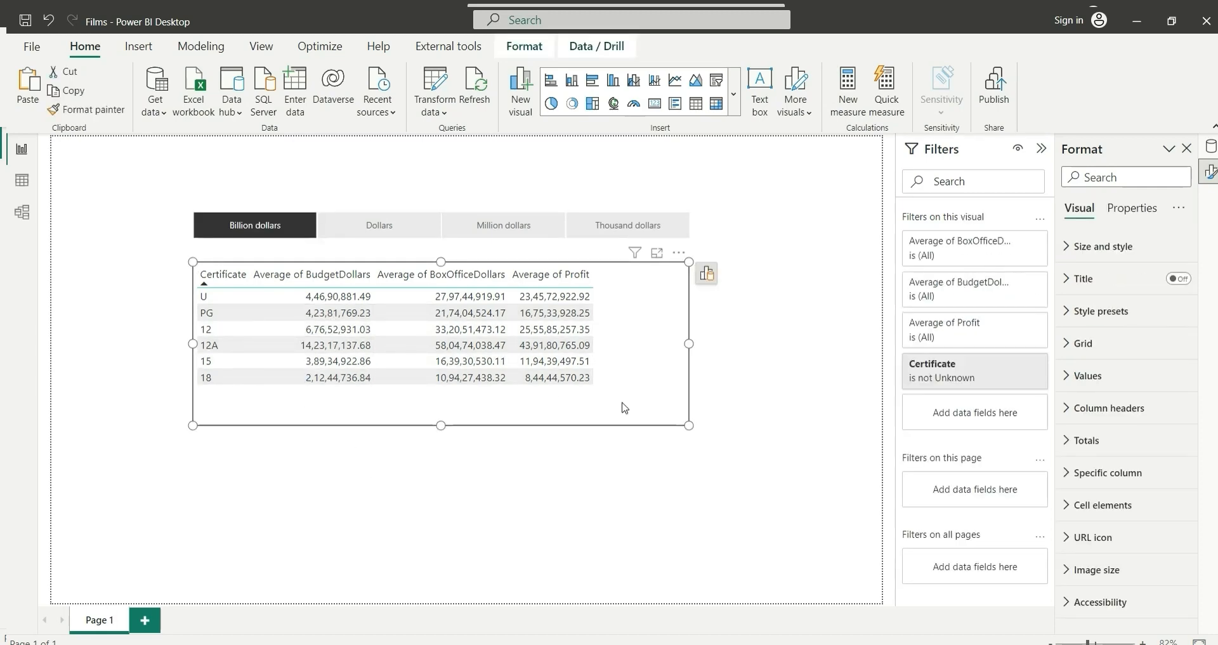
{"action": "left_click_drag", "start_coordinate": [584, 407], "coordinate": [582, 575]}
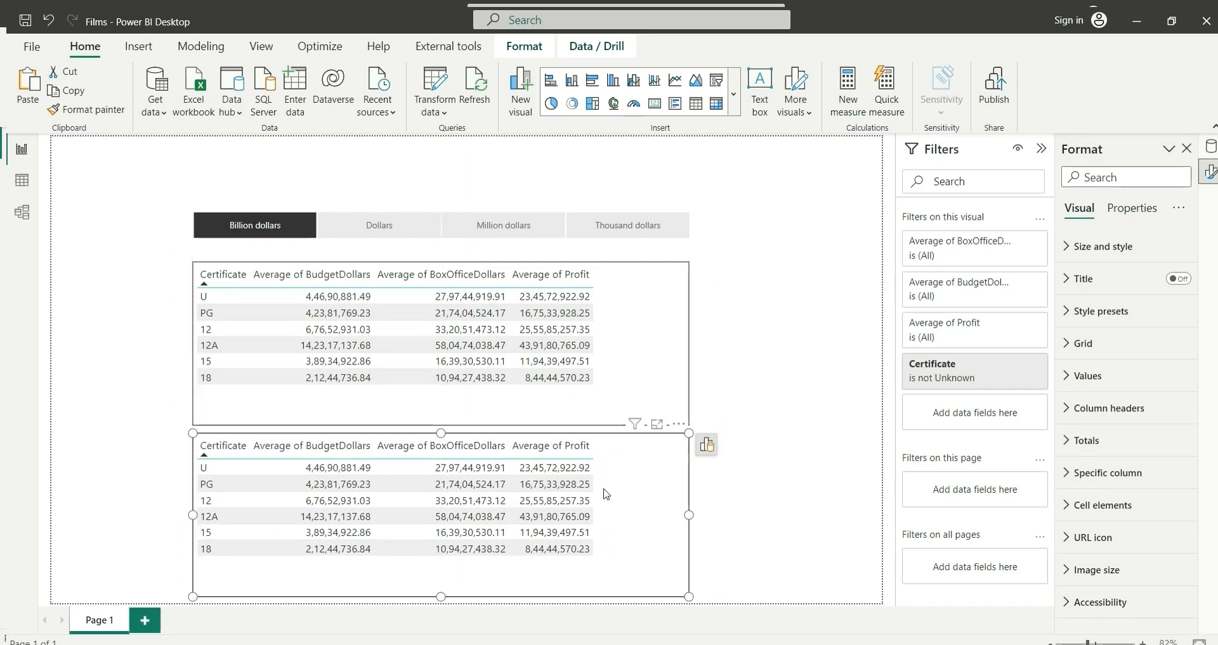
{"action": "left_click", "coordinate": [243, 230]}
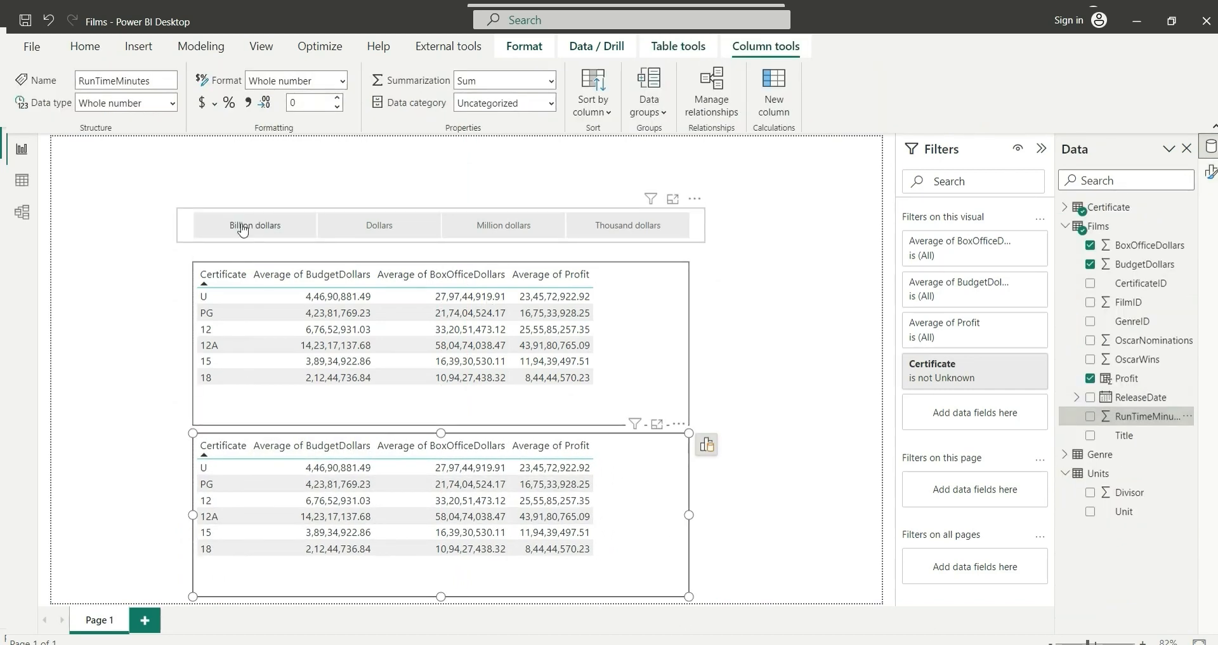
{"action": "left_click", "coordinate": [244, 230]}
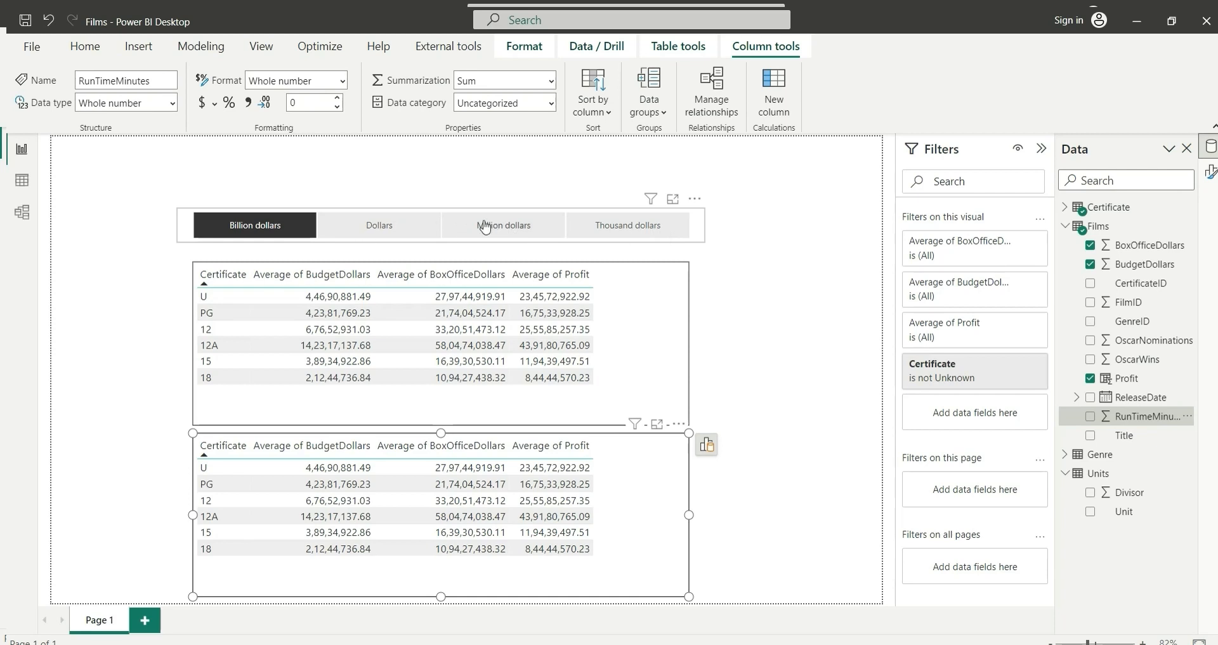
{"action": "left_click", "coordinate": [1123, 512]}
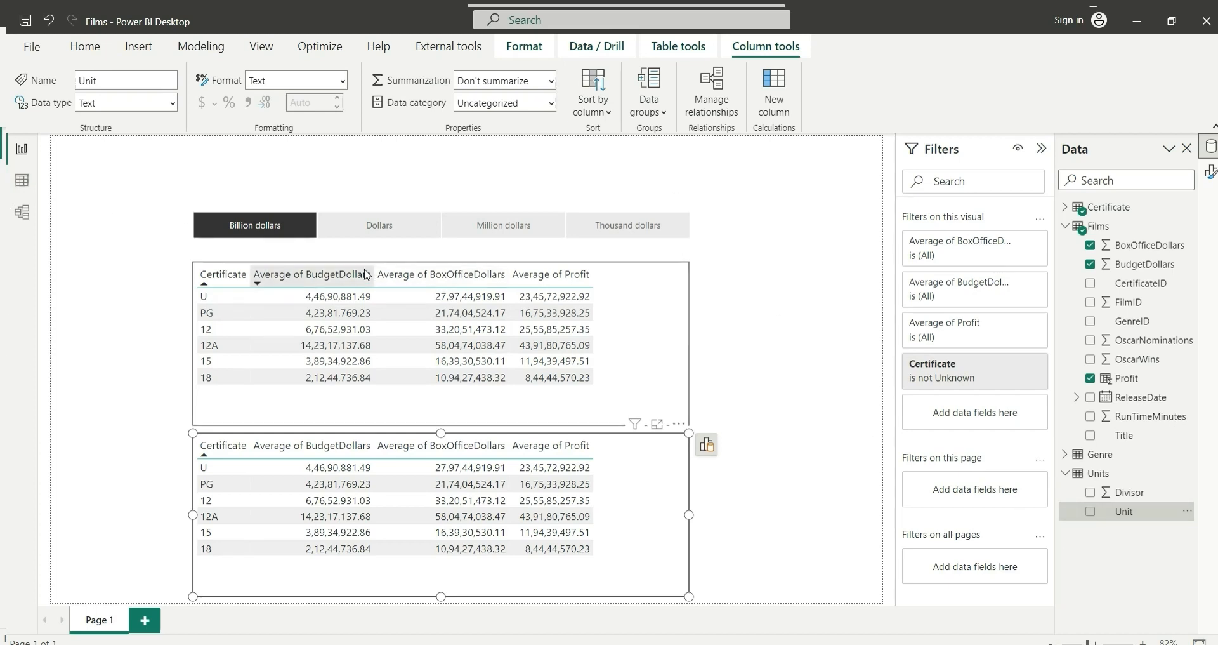
{"action": "left_click", "coordinate": [261, 226]}
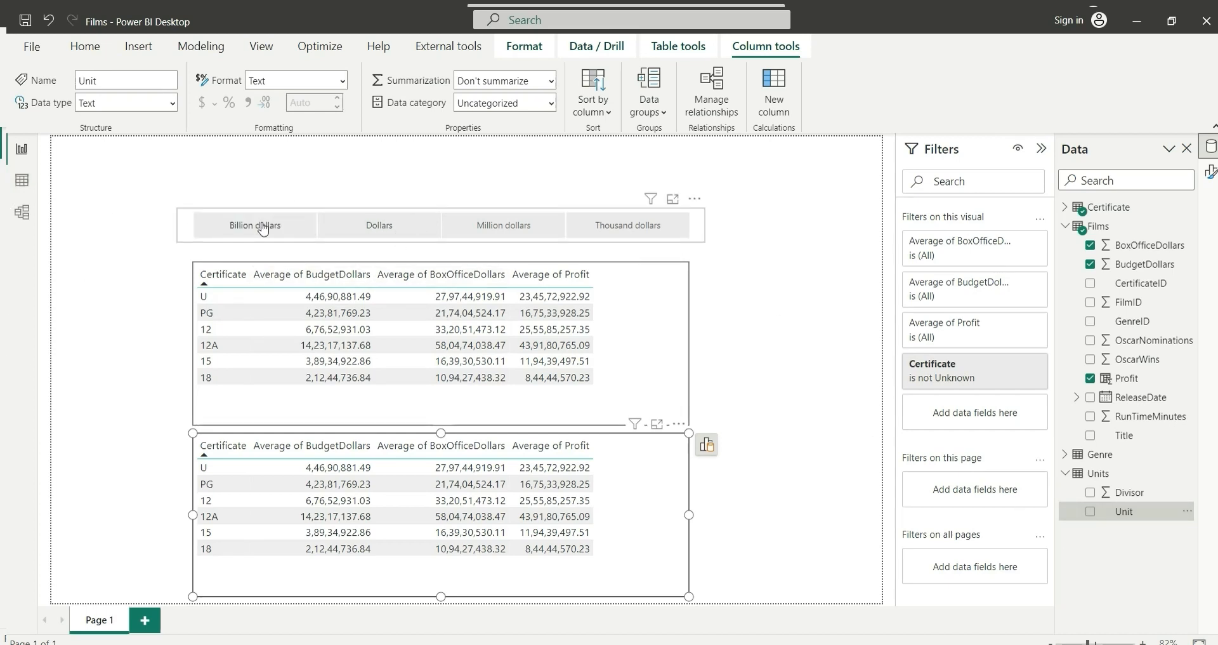
{"action": "left_click", "coordinate": [261, 226]}
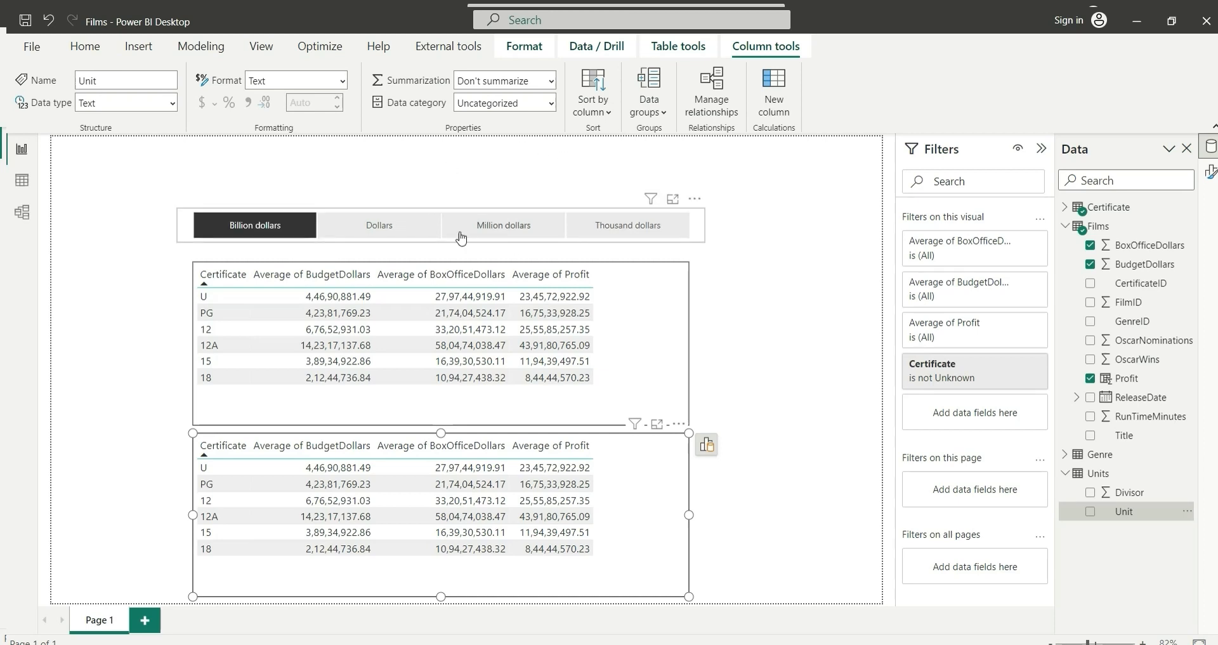
- Sort the Units table's Unit column by Divisor, and check the tile order in the report's unit slicer
{"action": "left_click", "coordinate": [22, 180]}
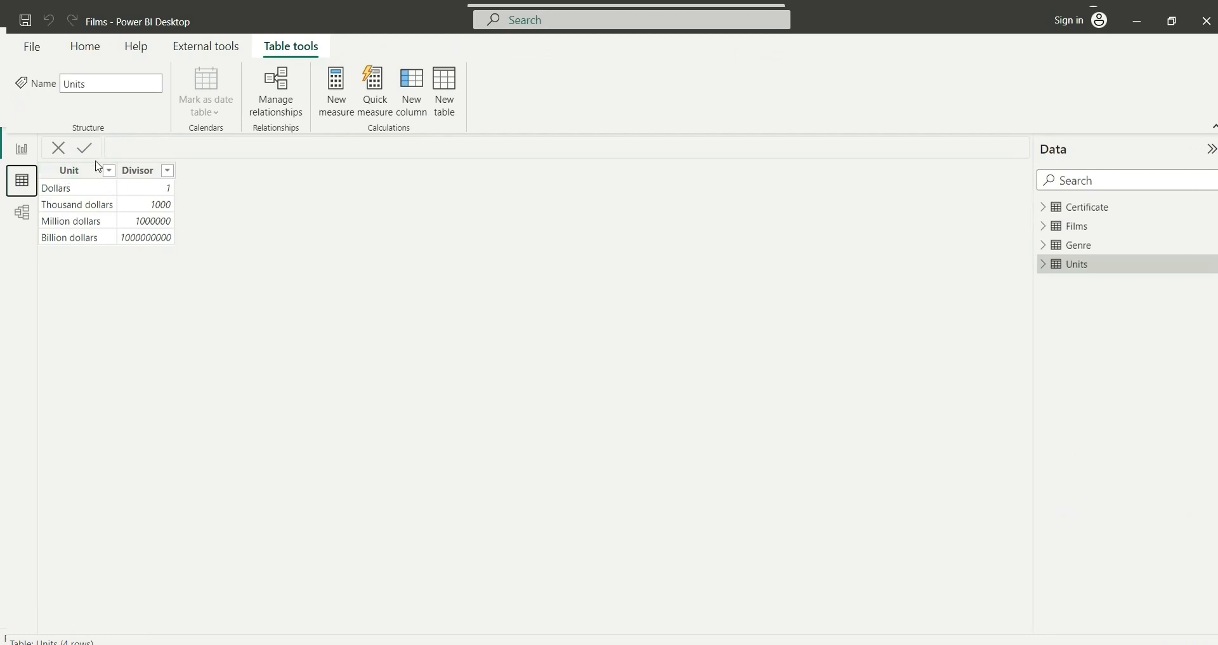
{"action": "left_click", "coordinate": [70, 173]}
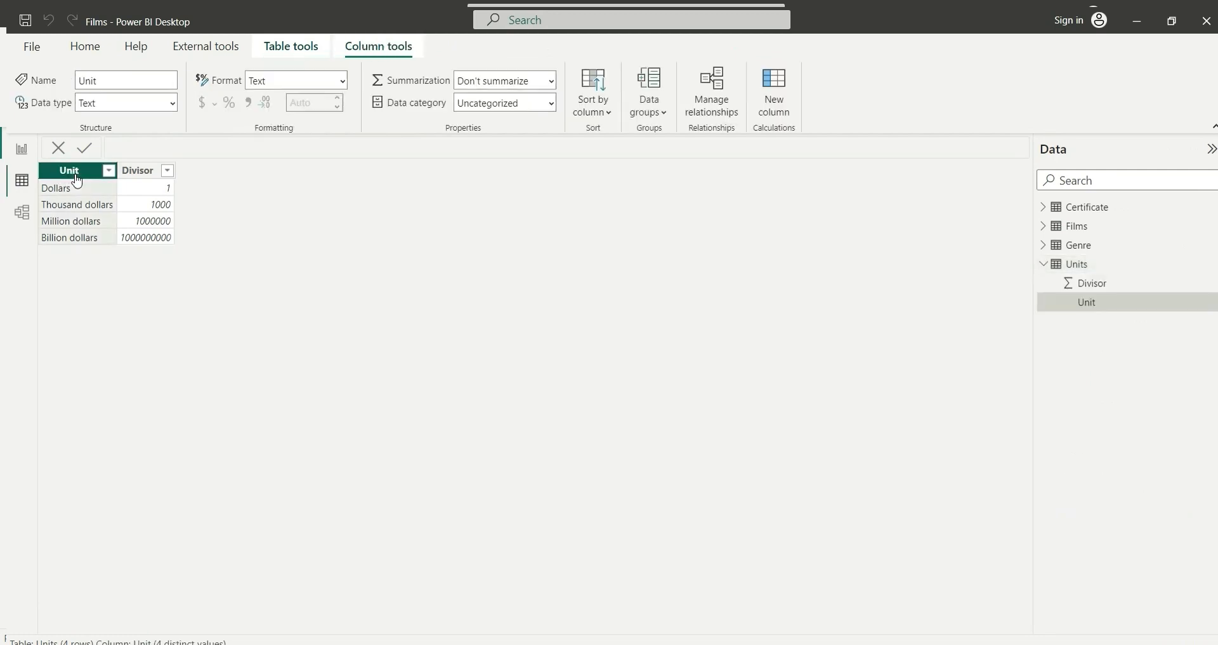
{"action": "left_click", "coordinate": [592, 101]}
{"action": "left_click", "coordinate": [595, 164]}
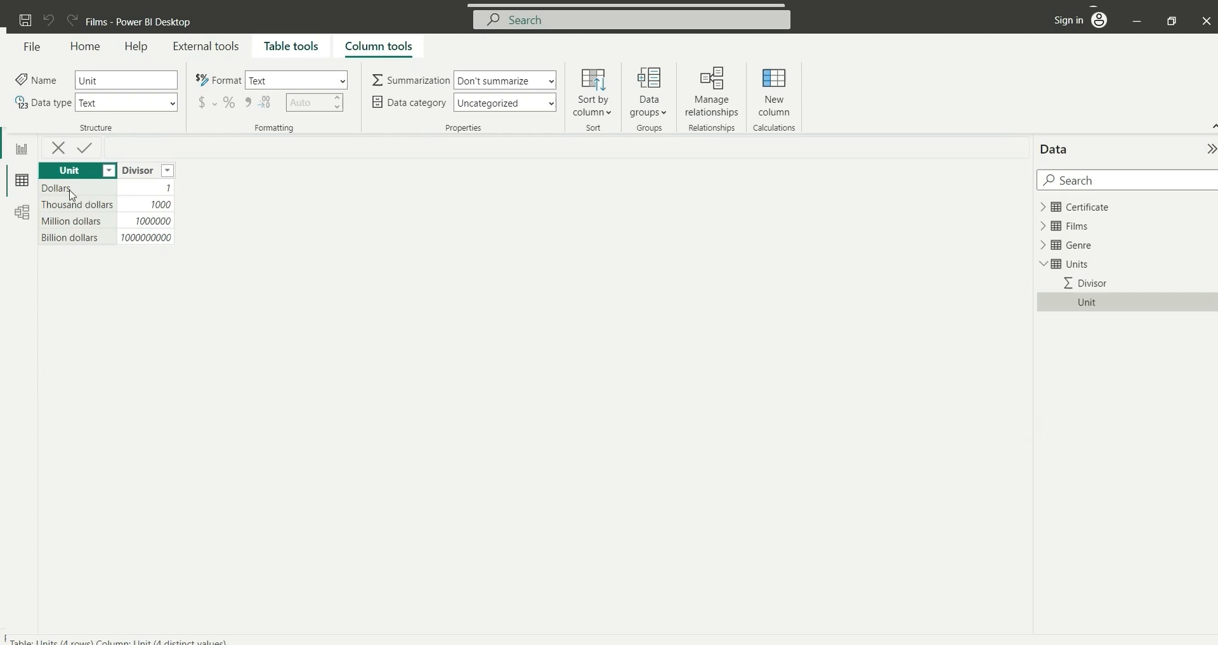
{"action": "left_click", "coordinate": [22, 148]}
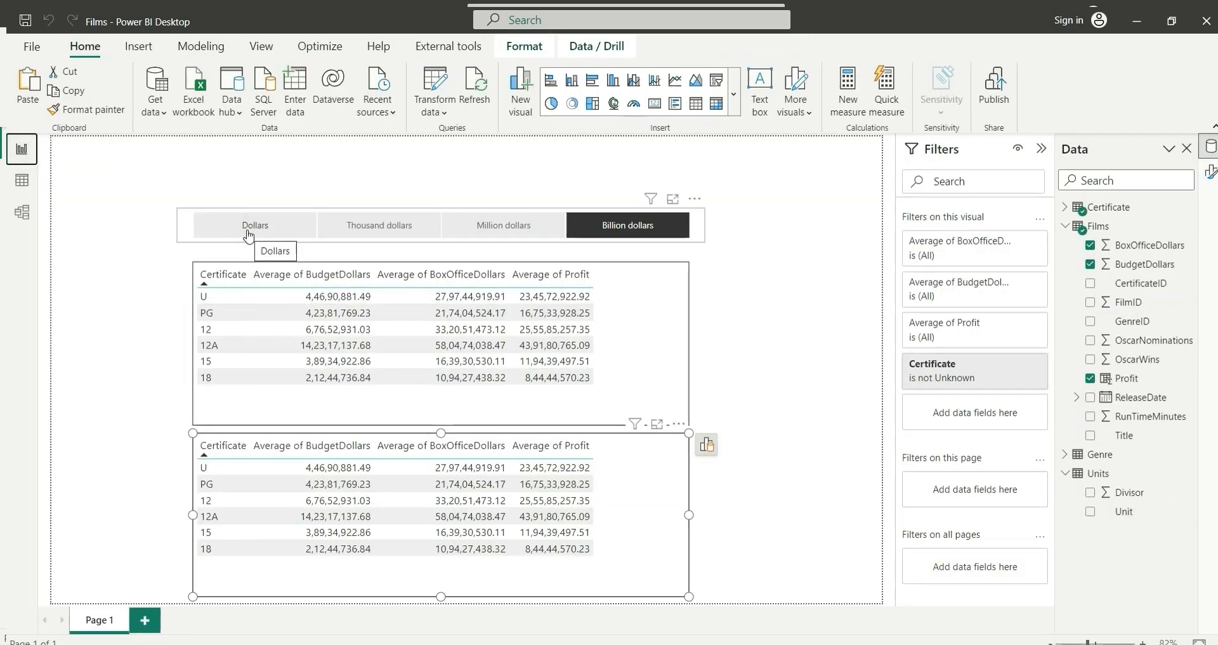
{"action": "left_click", "coordinate": [634, 239]}
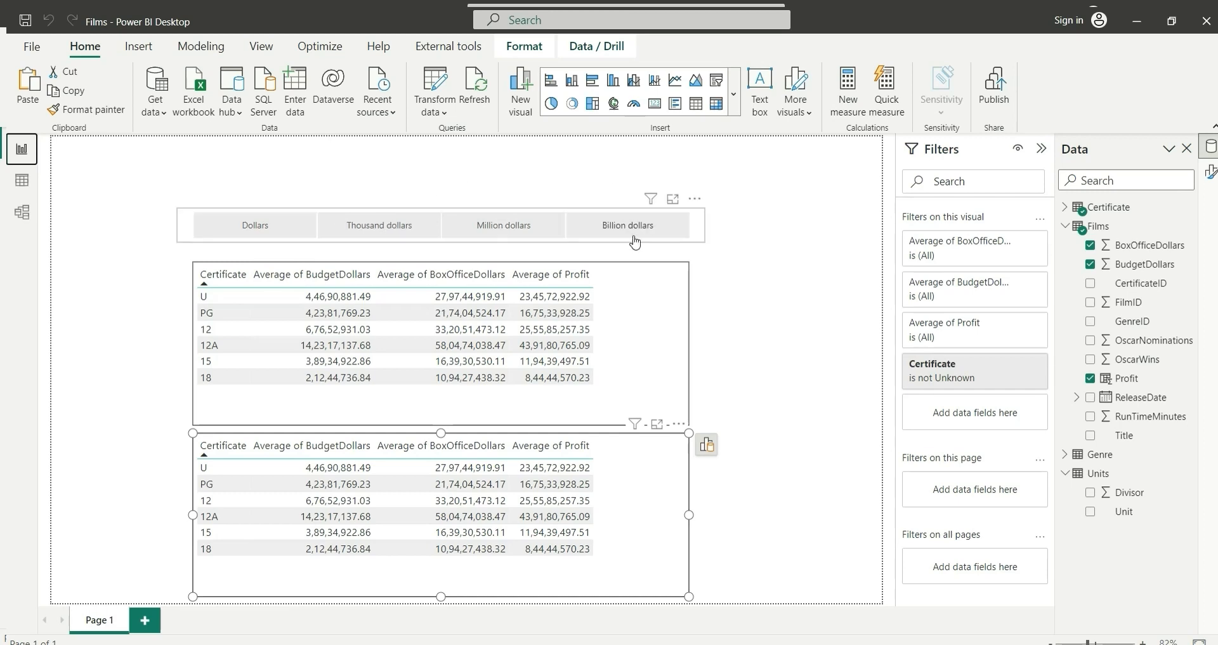
{"action": "left_click", "coordinate": [635, 239]}
{"action": "left_click", "coordinate": [112, 224]}
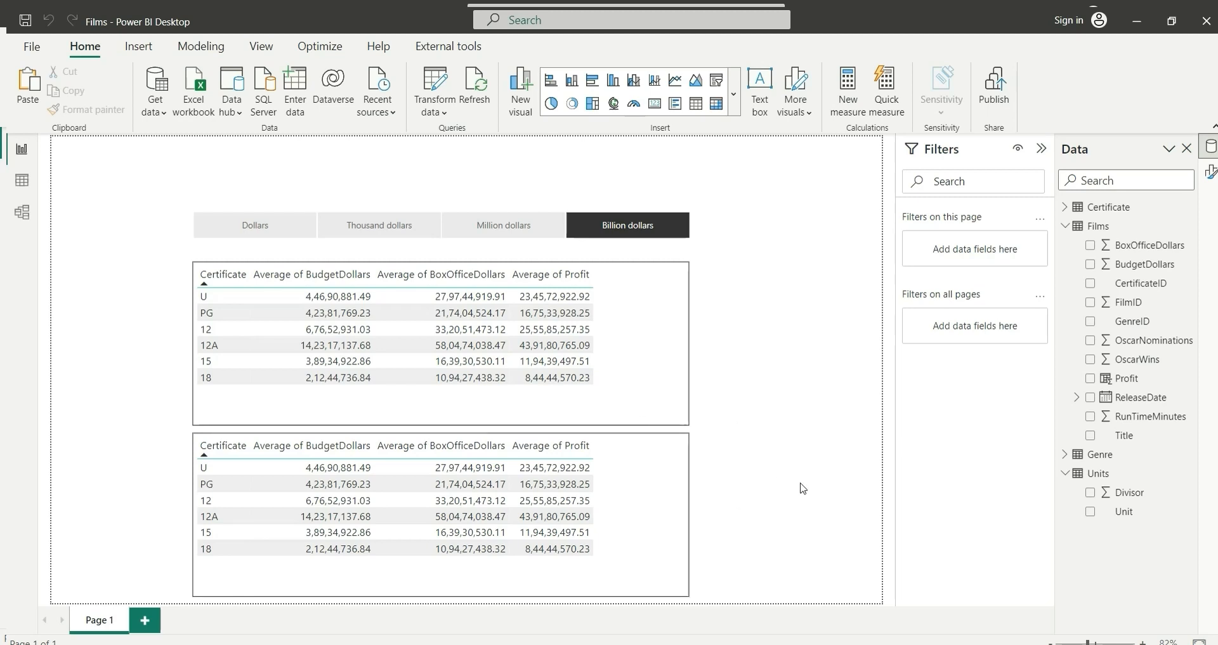
- Create a new measure in the Films table named BudgetDollars, with its formula continuing on a second line
{"action": "right_click", "coordinate": [1131, 416]}
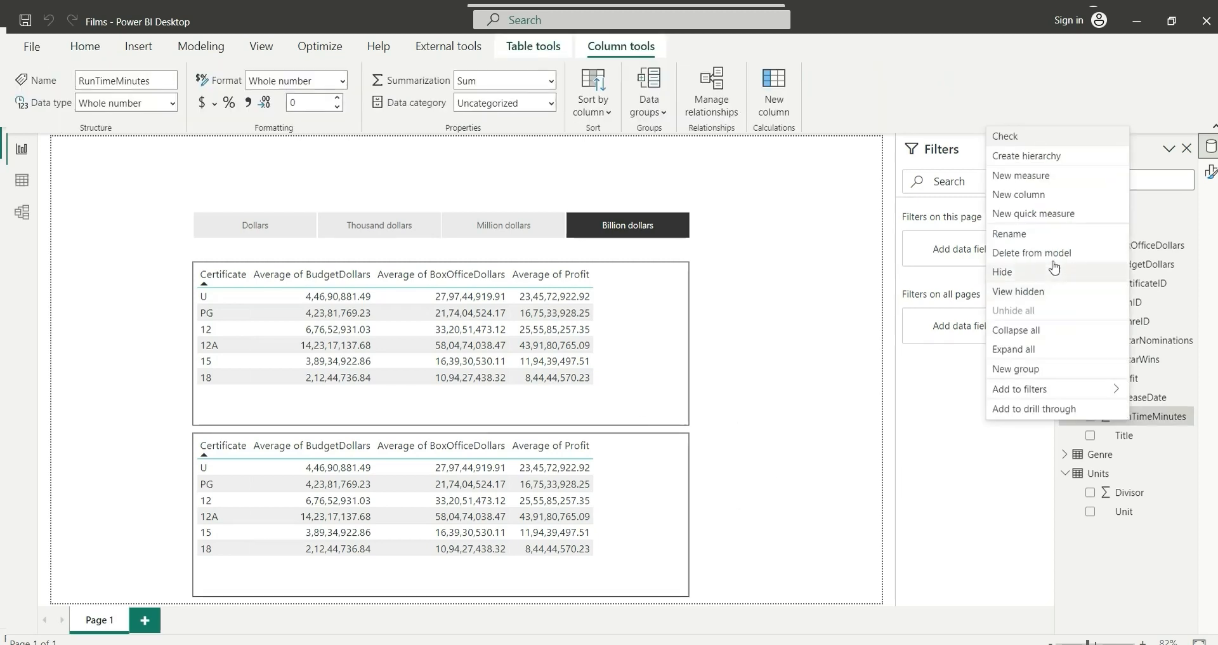
{"action": "left_click", "coordinate": [1047, 176]}
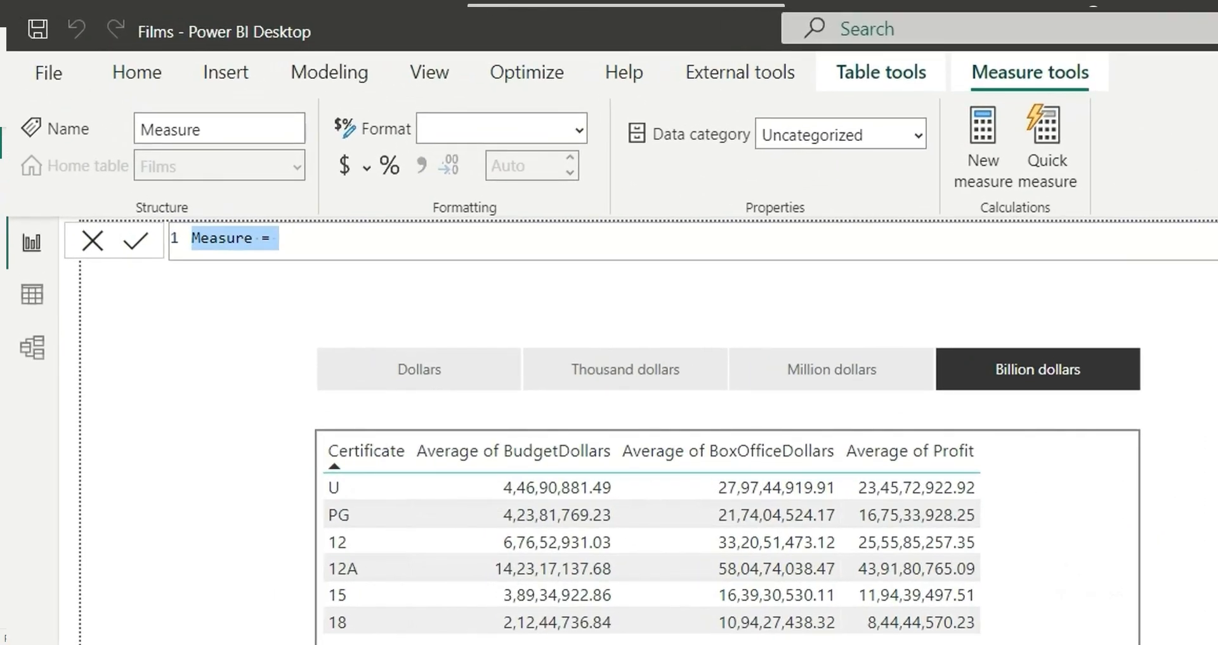
{"action": "type", "text": "Budge"}
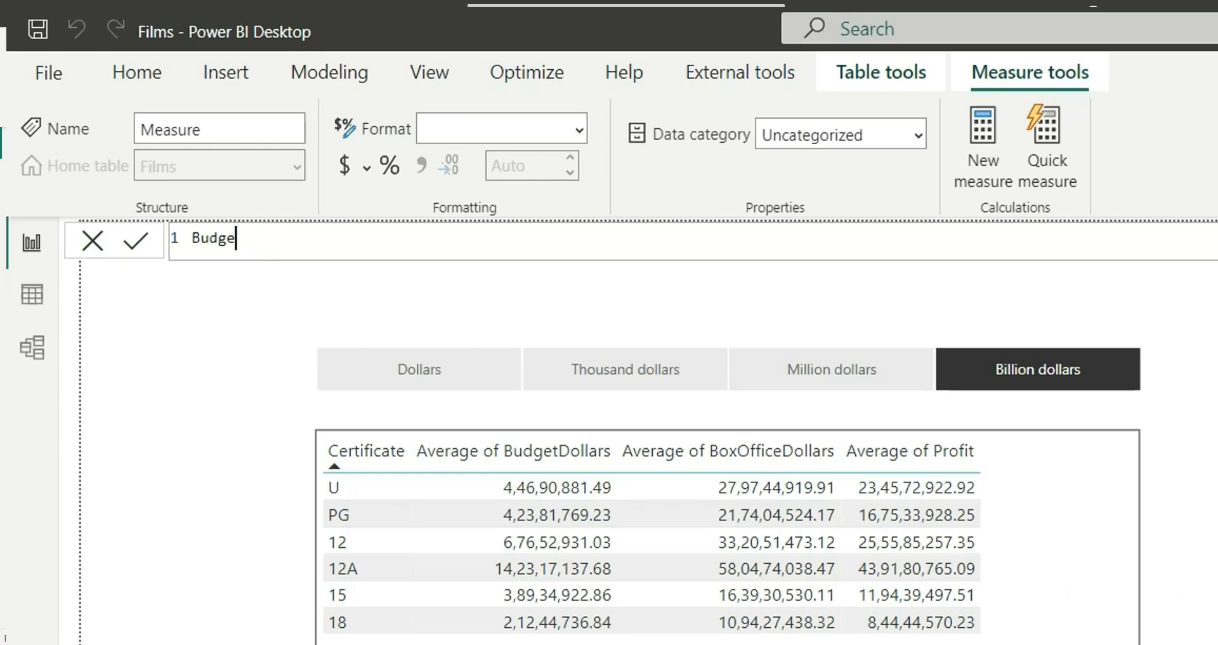
{"action": "type", "text": "tDollars ="}
{"action": "key", "text": "shift+Return"}
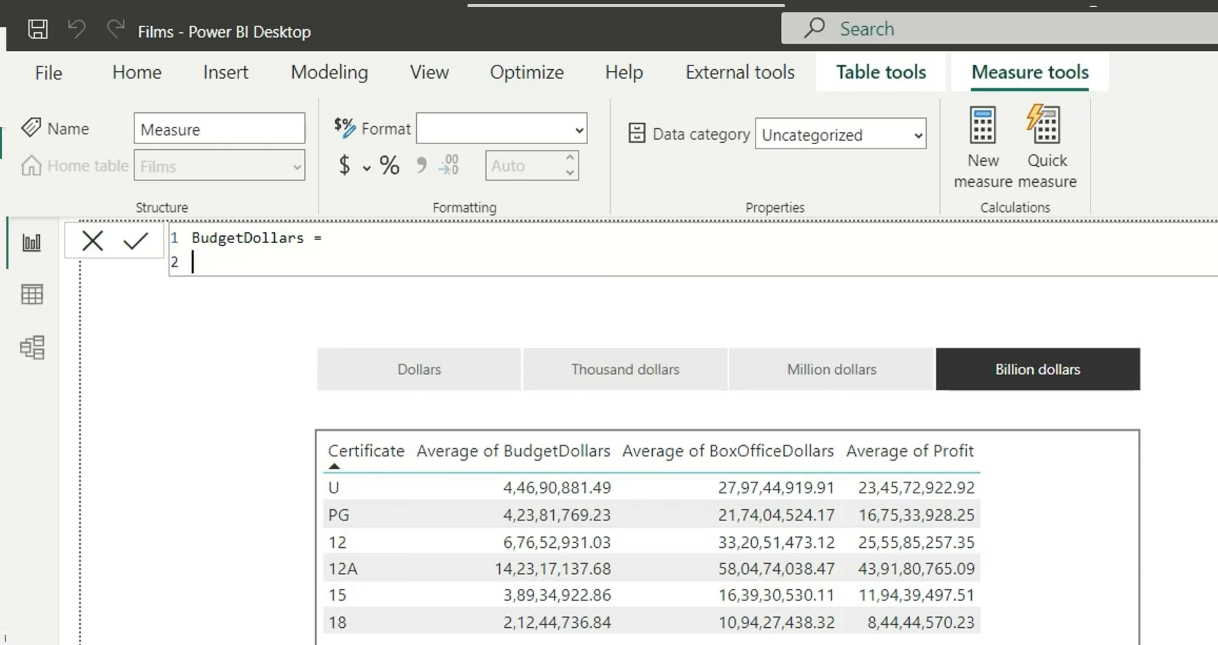
- Declare a variable named logic in the BudgetDollars measure and open a SWITCH function as its value
{"action": "type", "text": "S"}
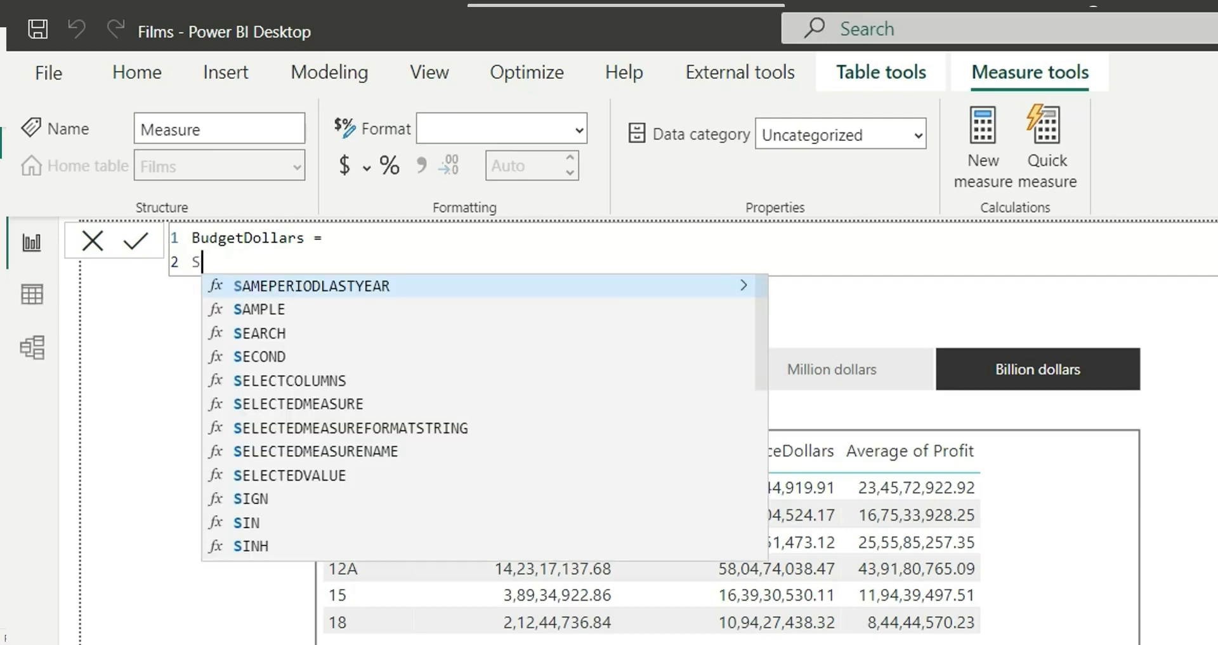
{"action": "key", "text": "BackSpace"}
{"action": "type", "text": "VAR"}
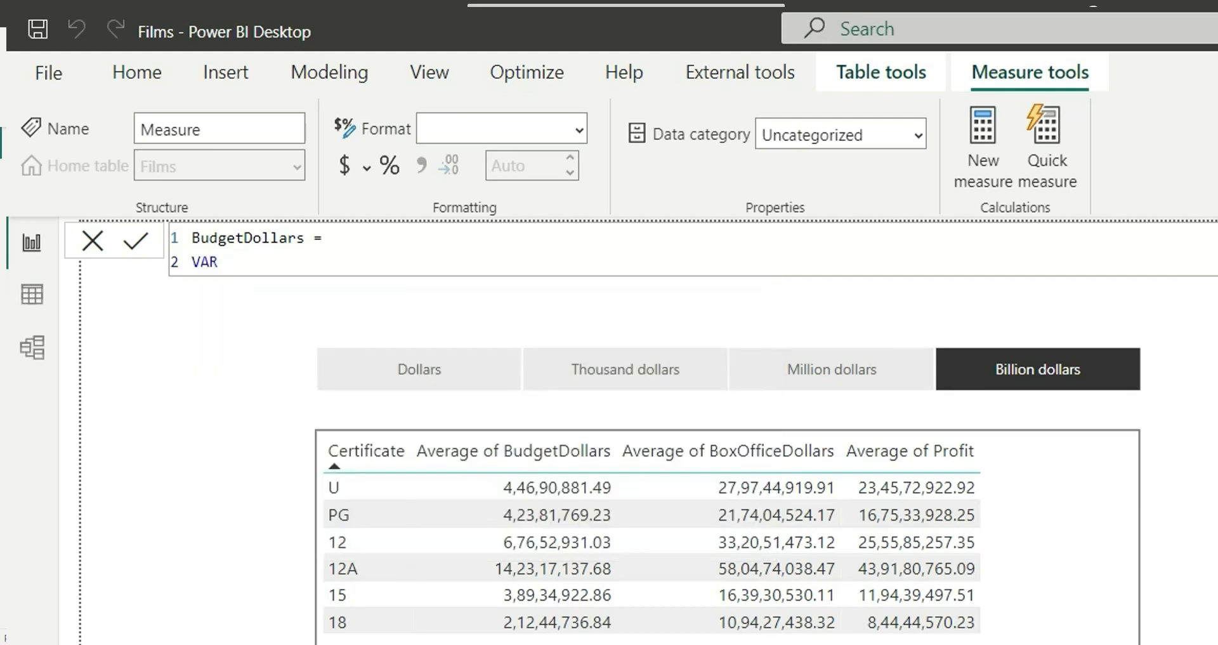
{"action": "type", "text": " logic ="}
{"action": "key", "text": "Return"}
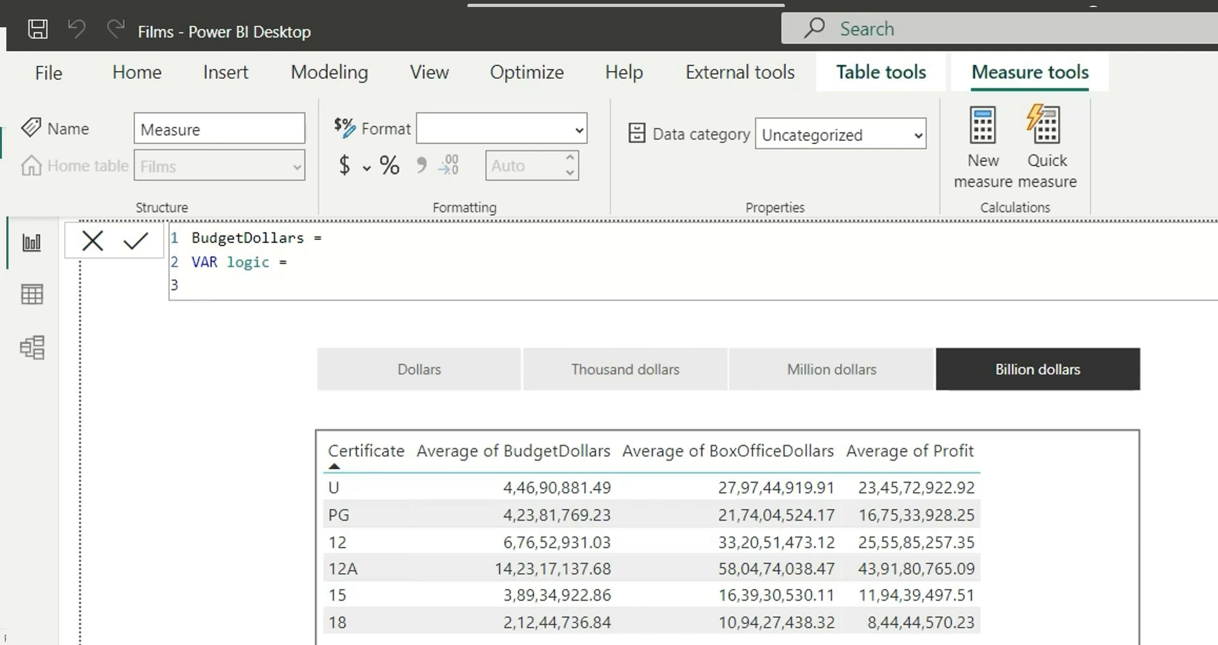
{"action": "type", "text": "sw"}
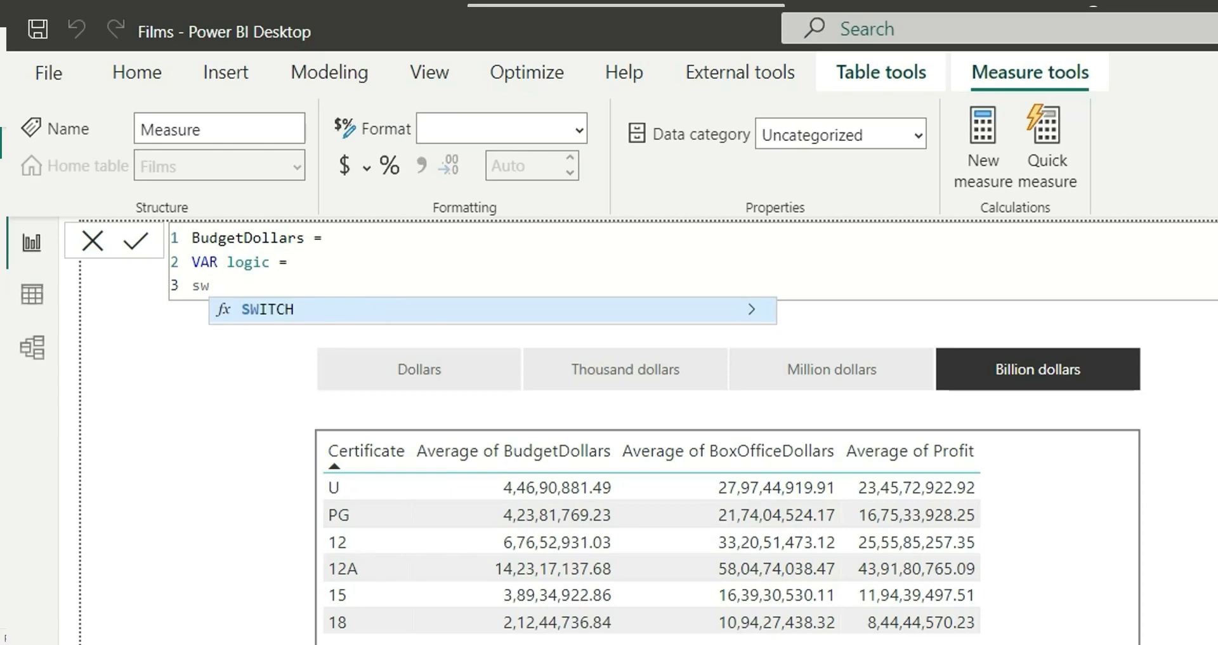
{"action": "key", "text": "Tab"}
{"action": "key", "text": "shift+Return"}
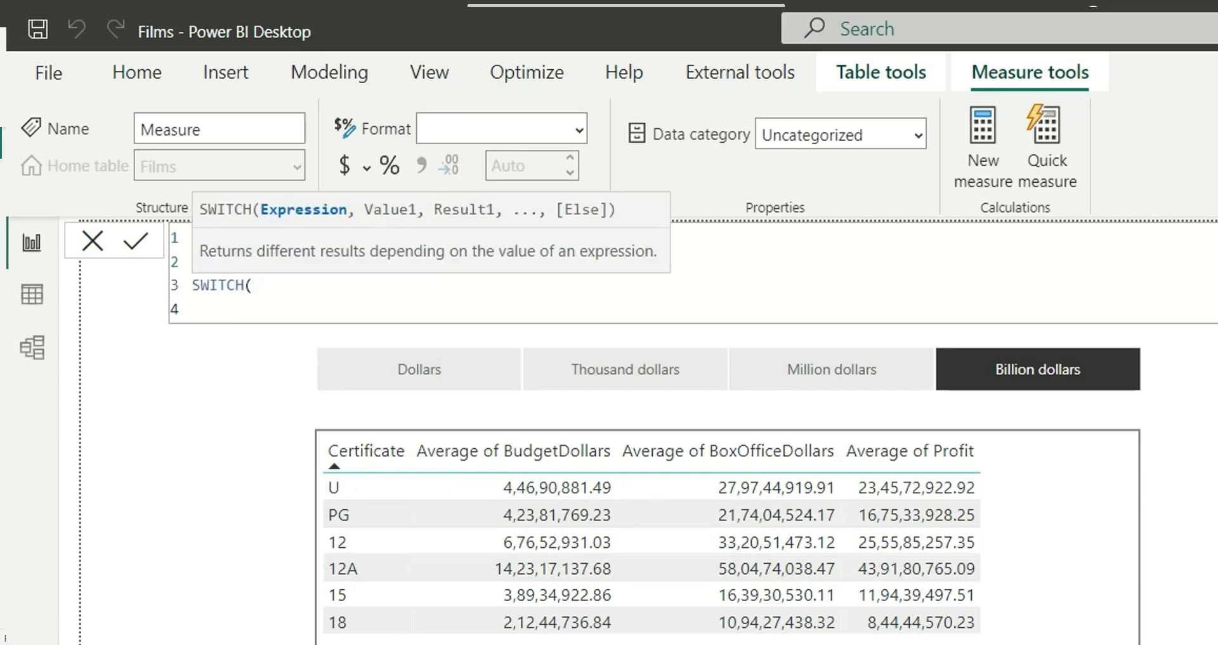
- Enter SELECTEDVALUE(Units[Unit]) as the expression that SWITCH evaluates
{"action": "type", "text": "selected"}
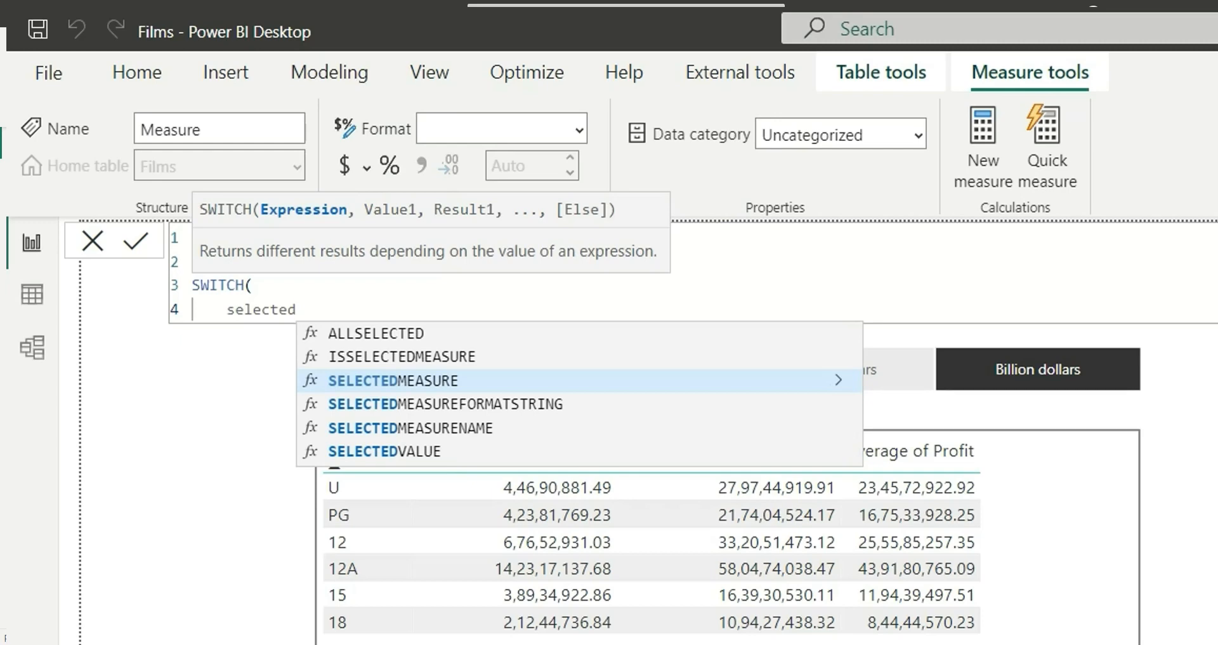
{"action": "type", "text": "v"}
{"action": "key", "text": "Tab"}
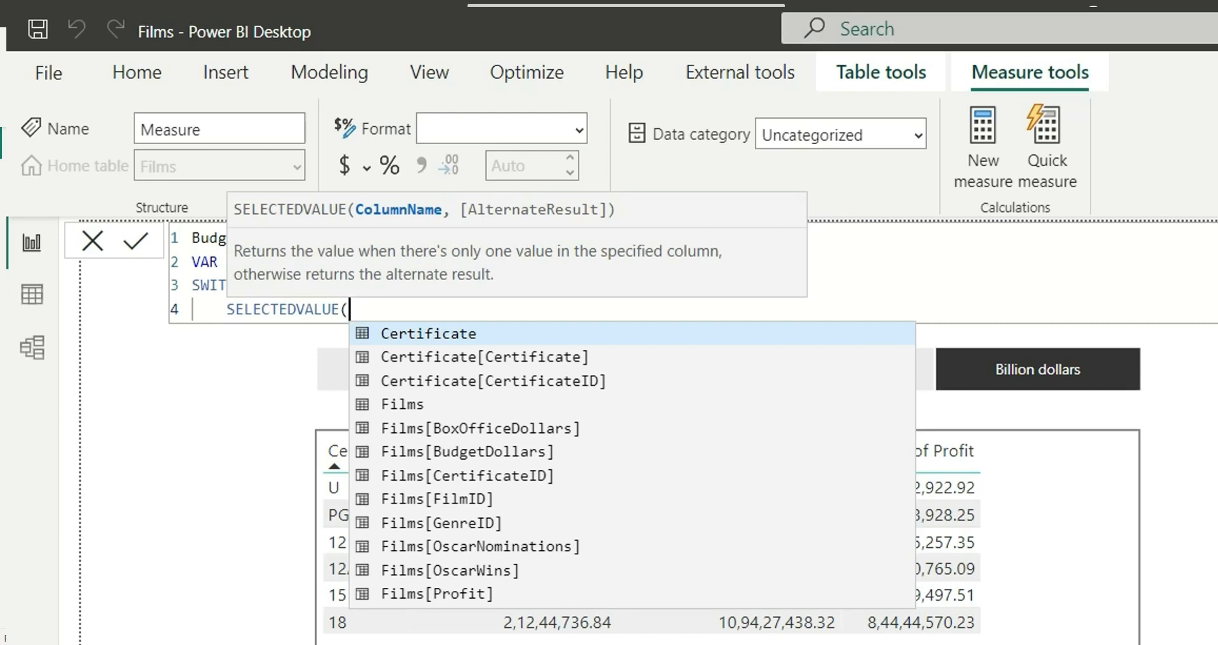
{"action": "type", "text": "unit"}
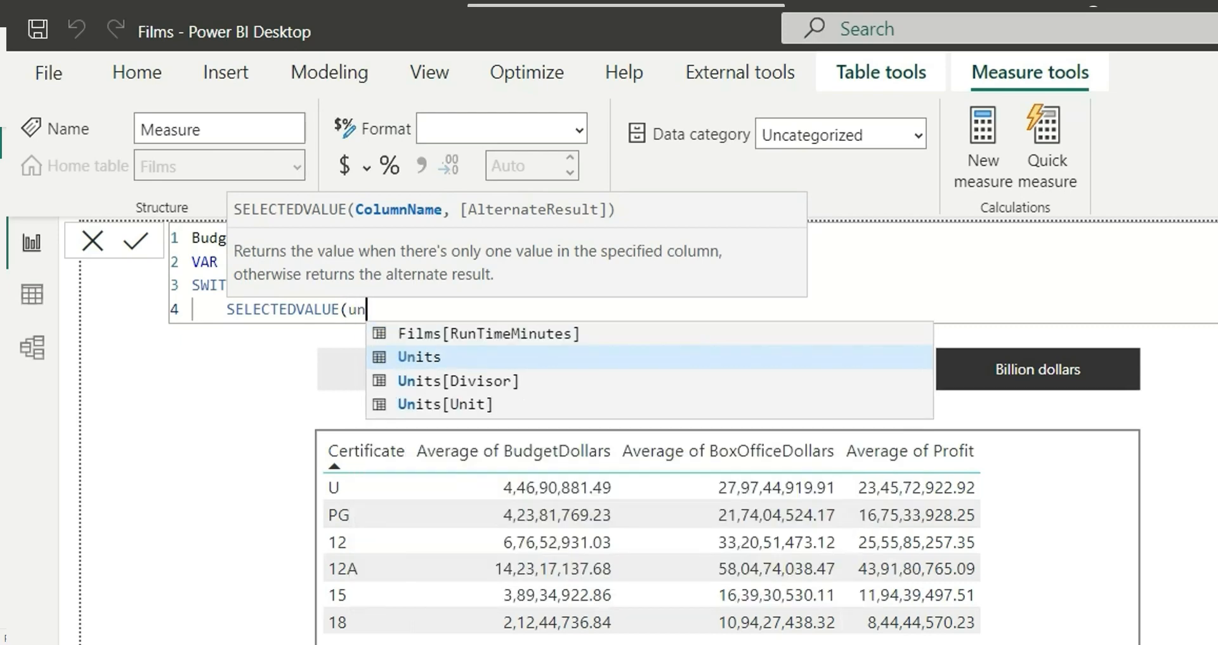
{"action": "key", "text": "Down"}
{"action": "key", "text": "Down"}
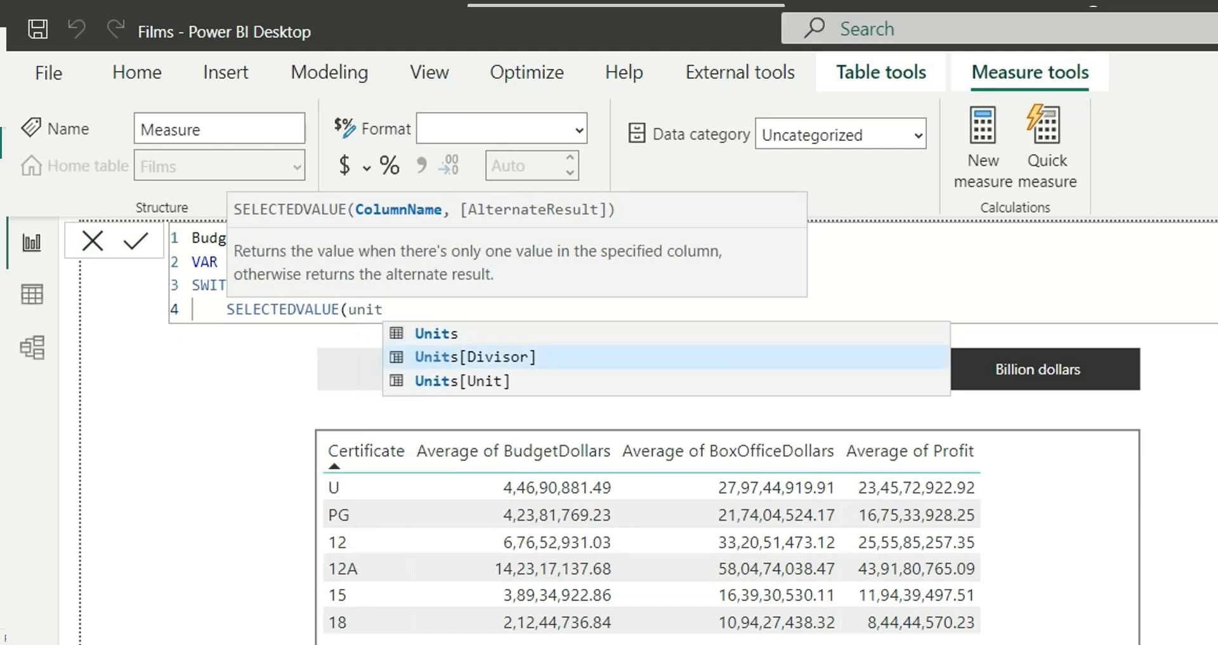
{"action": "key", "text": "Tab"}
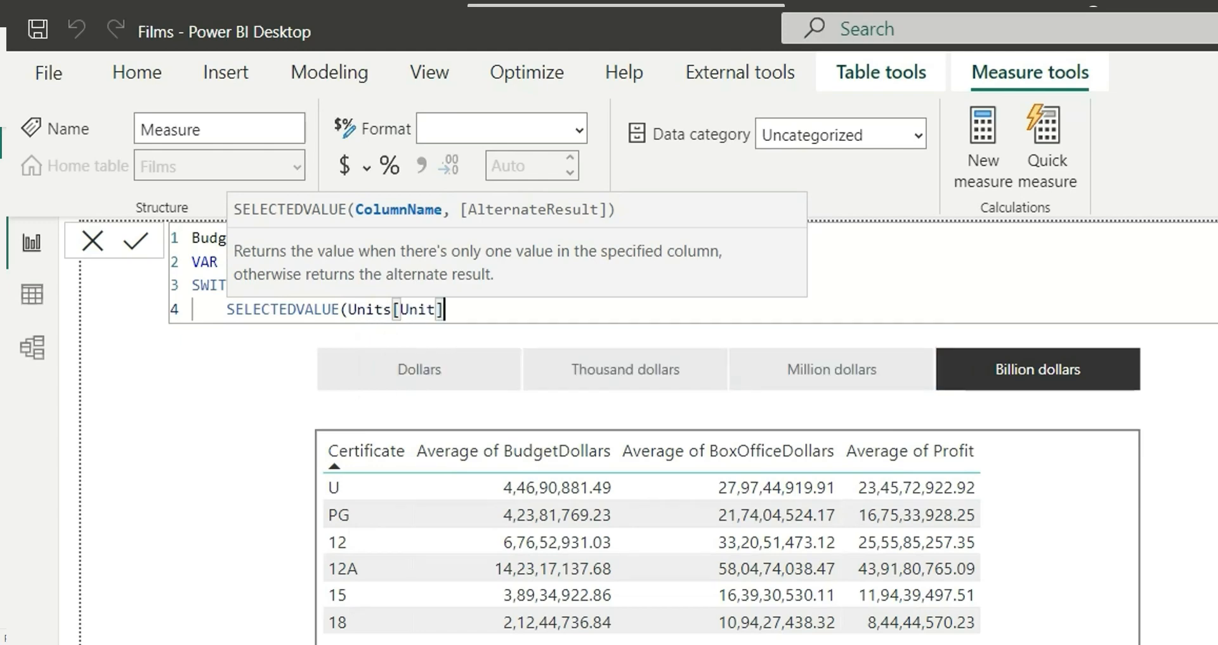
{"action": "type", "text": "),"}
{"action": "key", "text": "shift+Return"}
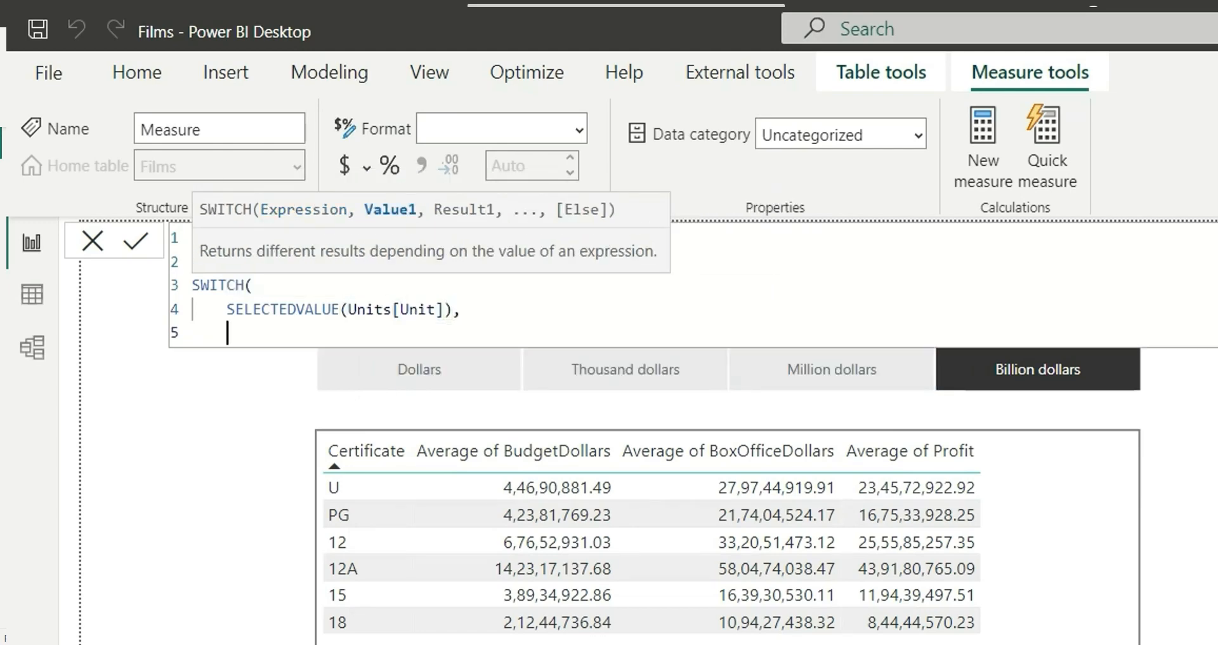
- Add the case "Thousand dollars" to SWITCH with the result DIVIDE( AVERAGE(Films[BudgetDollars]), 1000 )
{"action": "type", "text": "\"Thousand"}
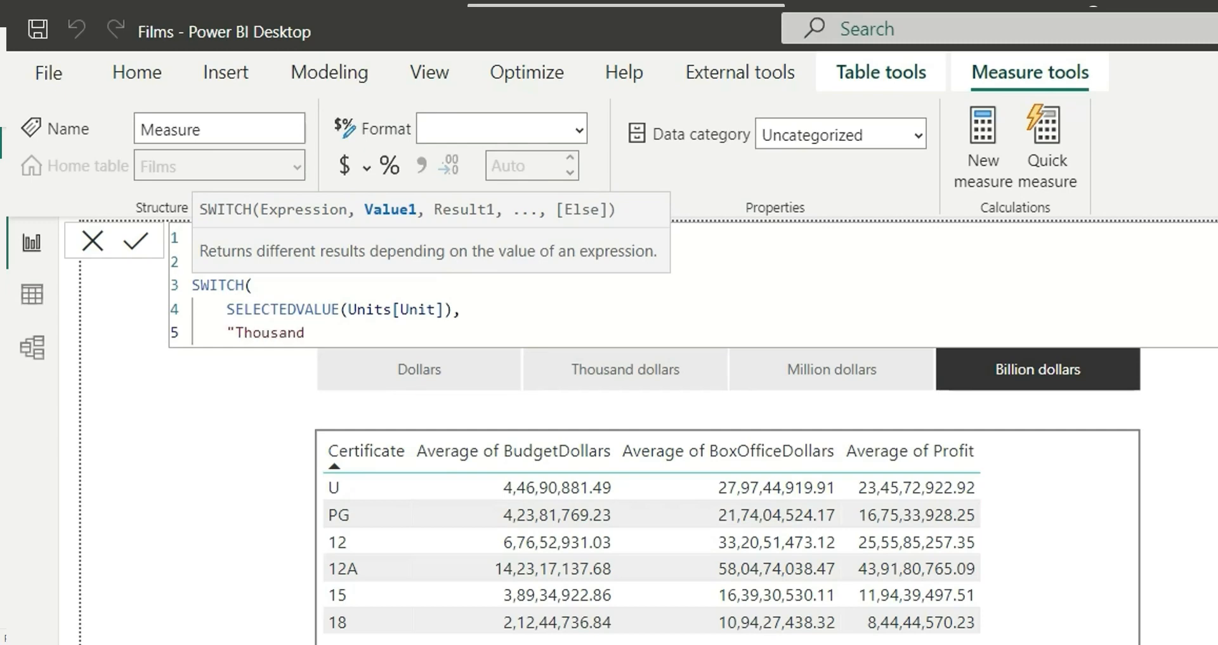
{"action": "type", "text": " dollars\", "}
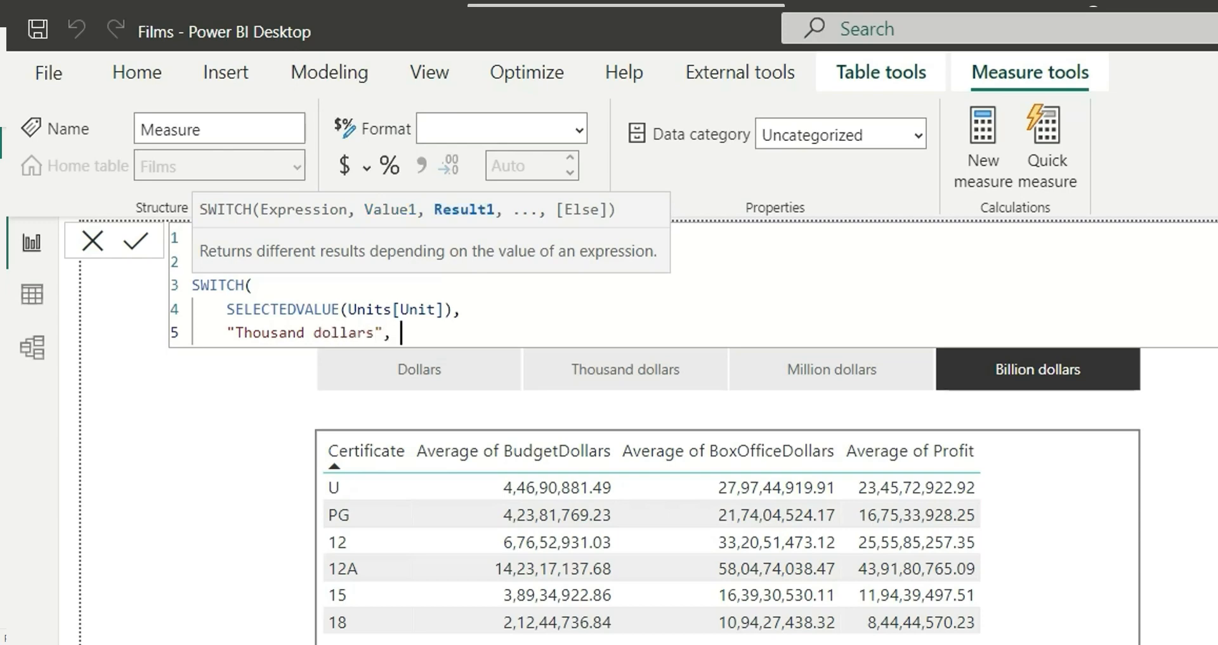
{"action": "type", "text": "div"}
{"action": "key", "text": "Tab"}
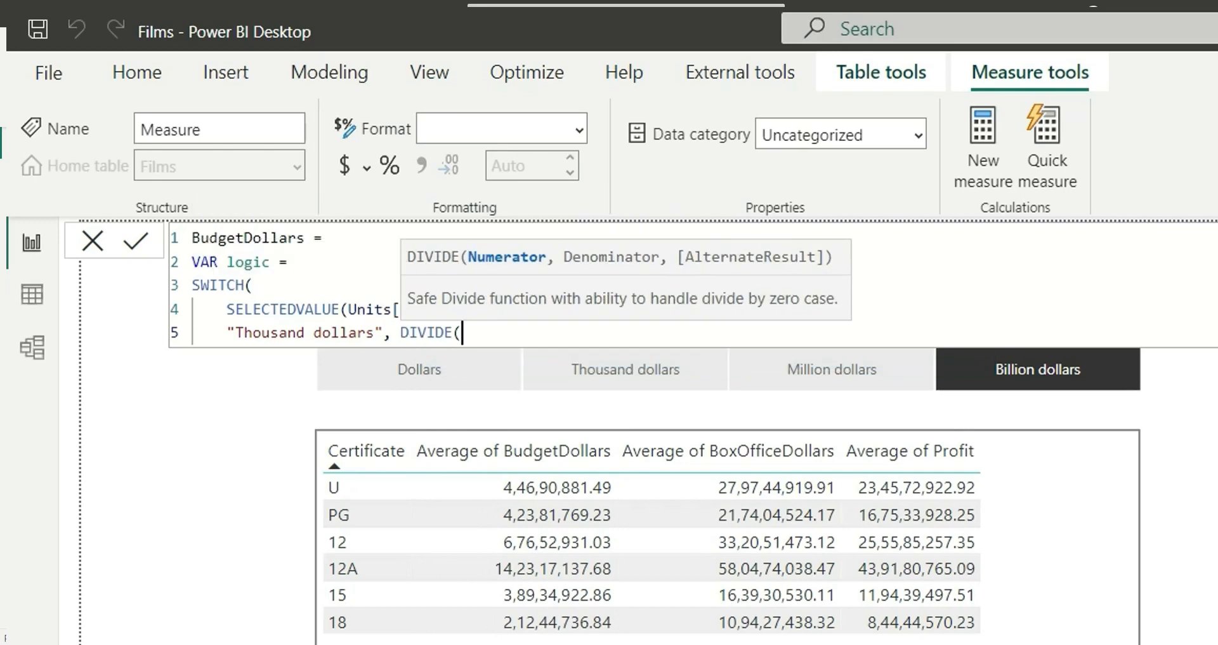
{"action": "type", "text": "avera"}
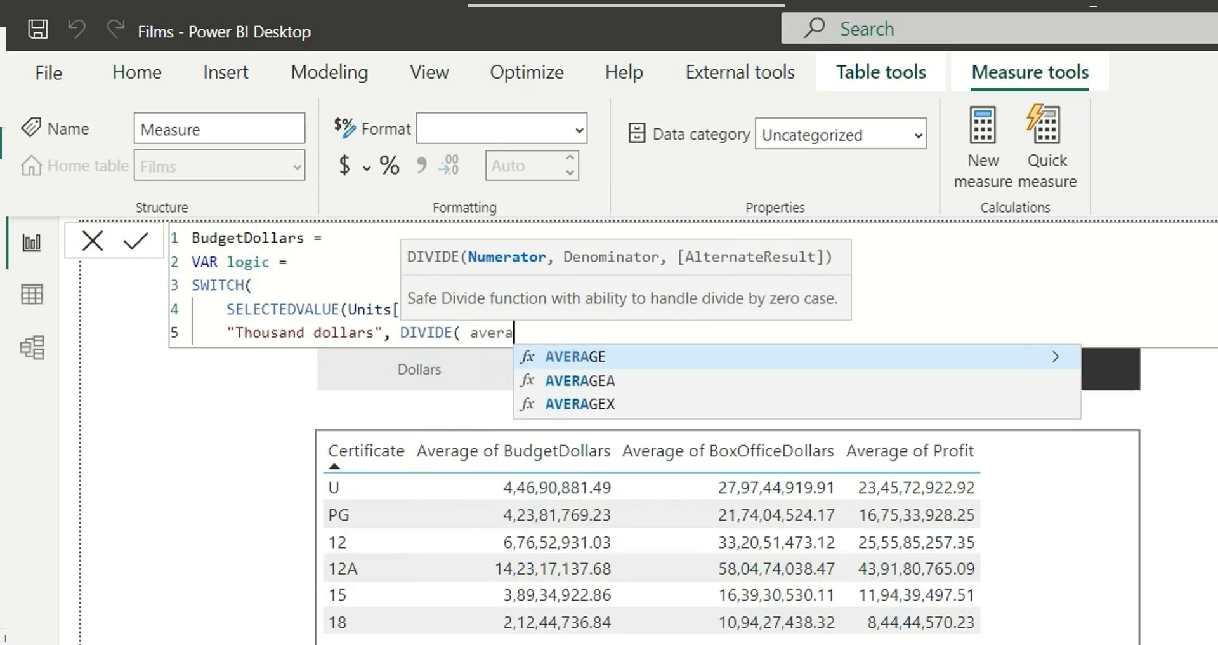
{"action": "key", "text": "Tab"}
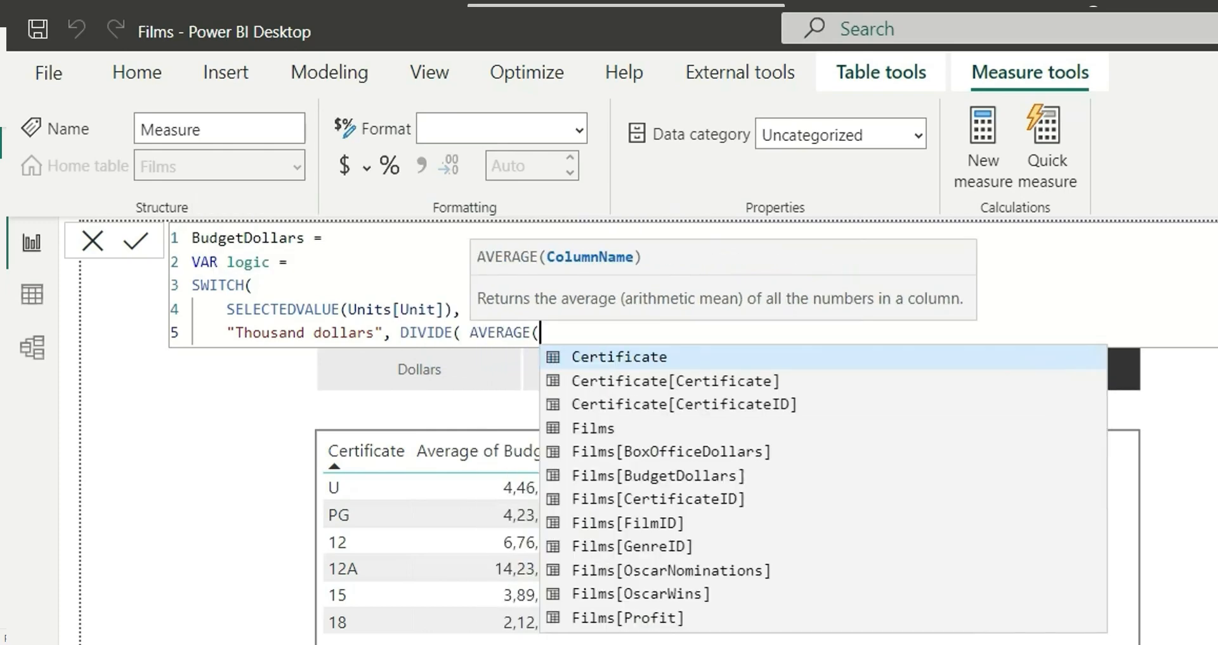
{"action": "type", "text": "budg"}
{"action": "key", "text": "Tab"}
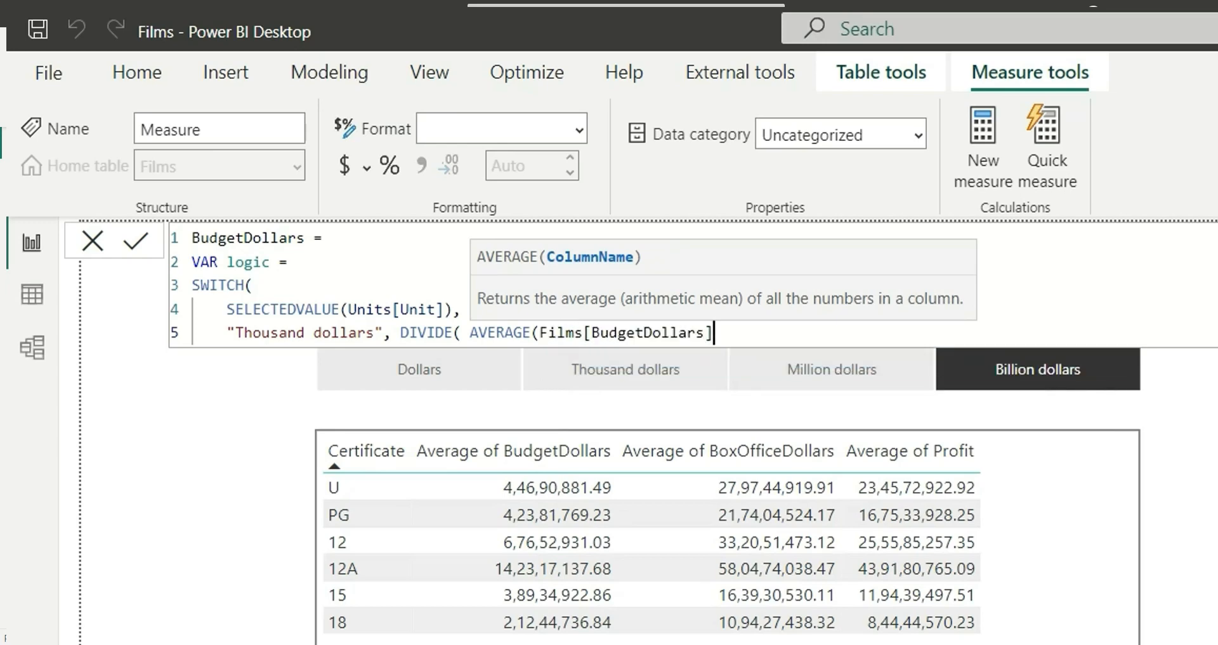
{"action": "type", "text": ")"}
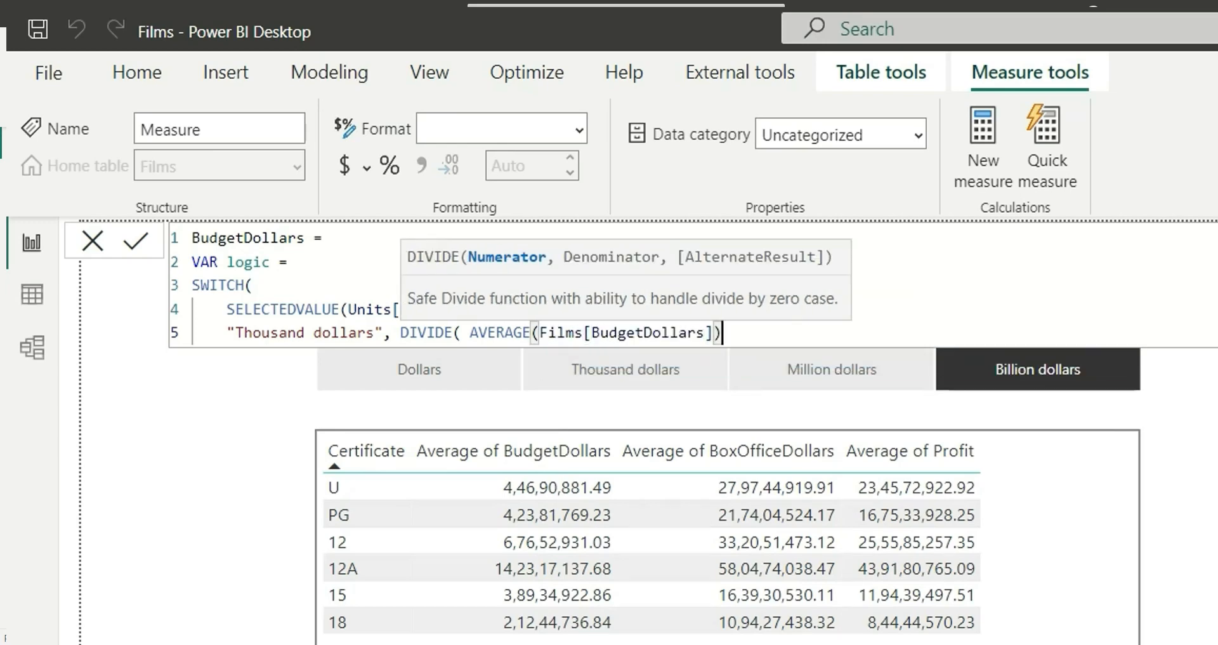
{"action": "type", "text": ", "}
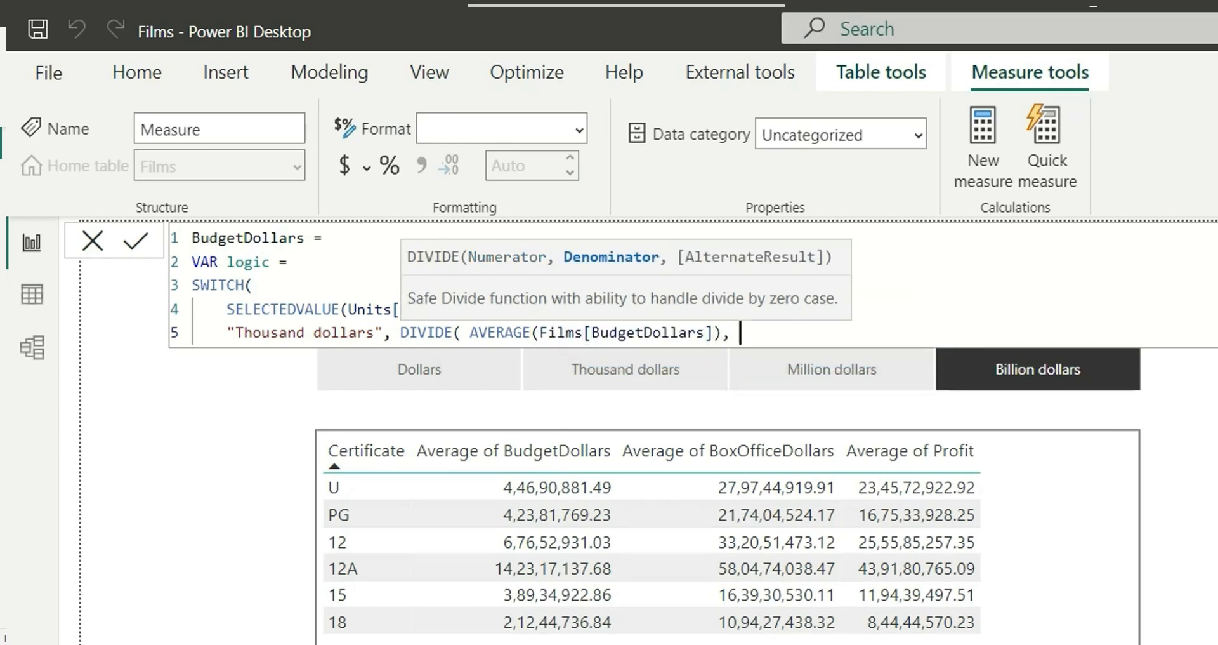
{"action": "type", "text": "1000 )"}
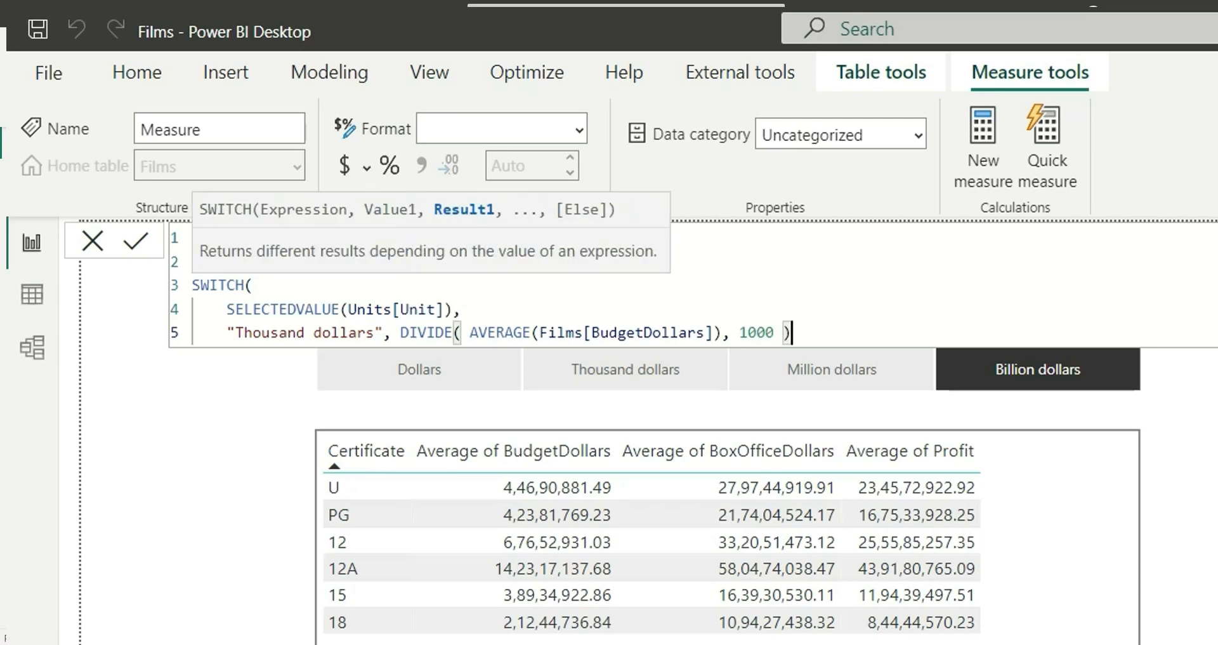
{"action": "type", "text": ","}
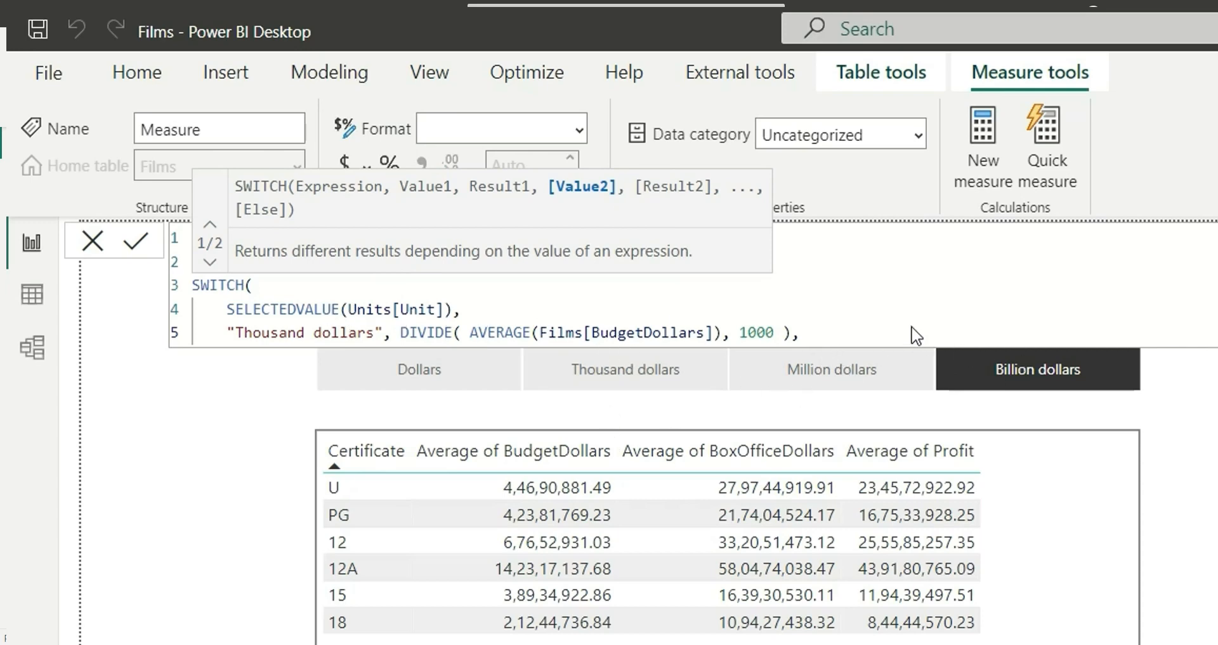
- Duplicate the Thousand dollars case line twice and relabel the copies "Million dollars" and "Billion dollars"
{"action": "key", "text": "shift+alt+Down"}
{"action": "key", "text": "shift+alt+Down"}
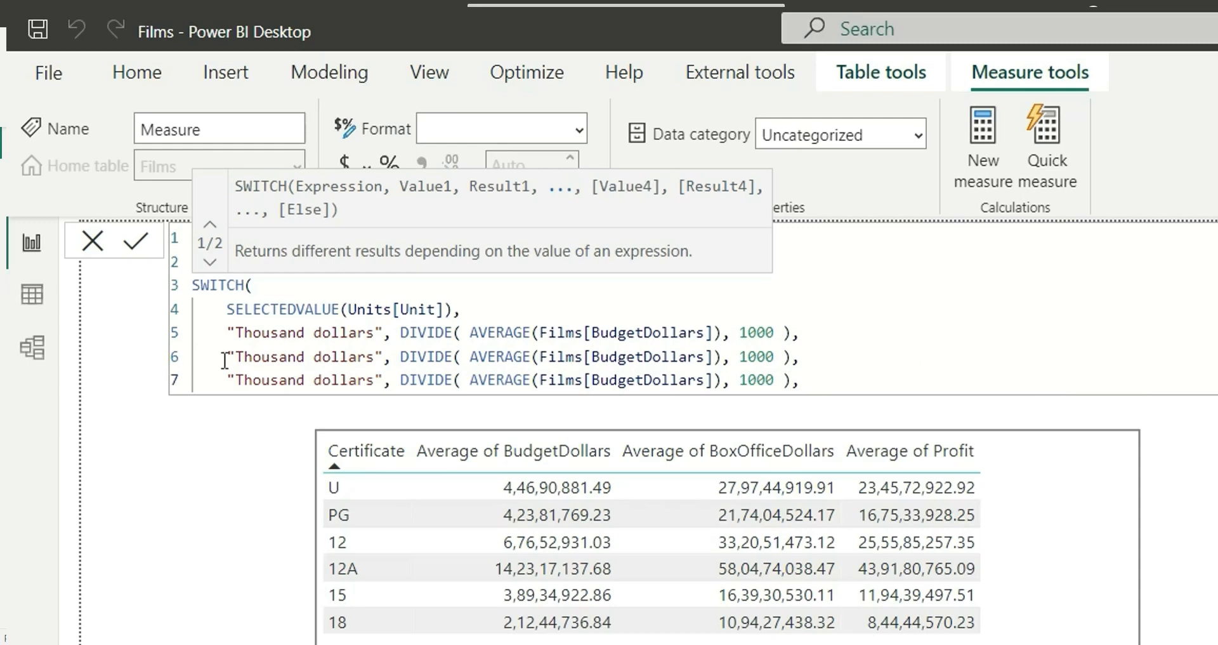
{"action": "double_click", "coordinate": [251, 357]}
{"action": "type", "text": "Mill"}
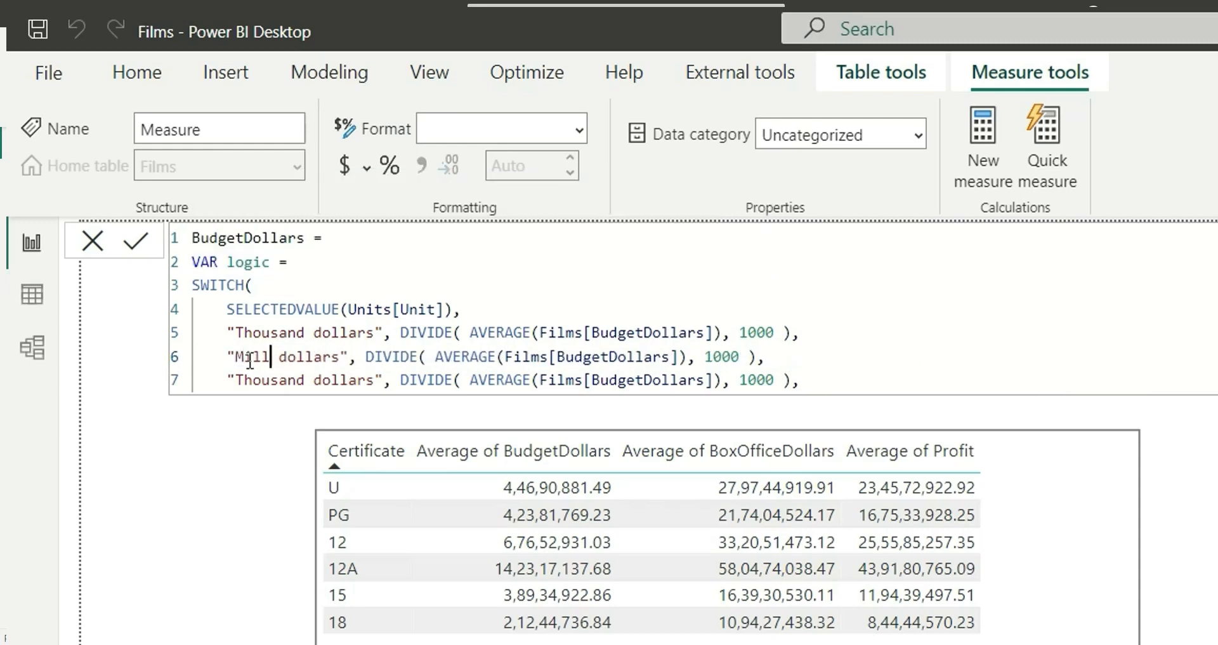
{"action": "type", "text": "ion"}
{"action": "double_click", "coordinate": [268, 379]}
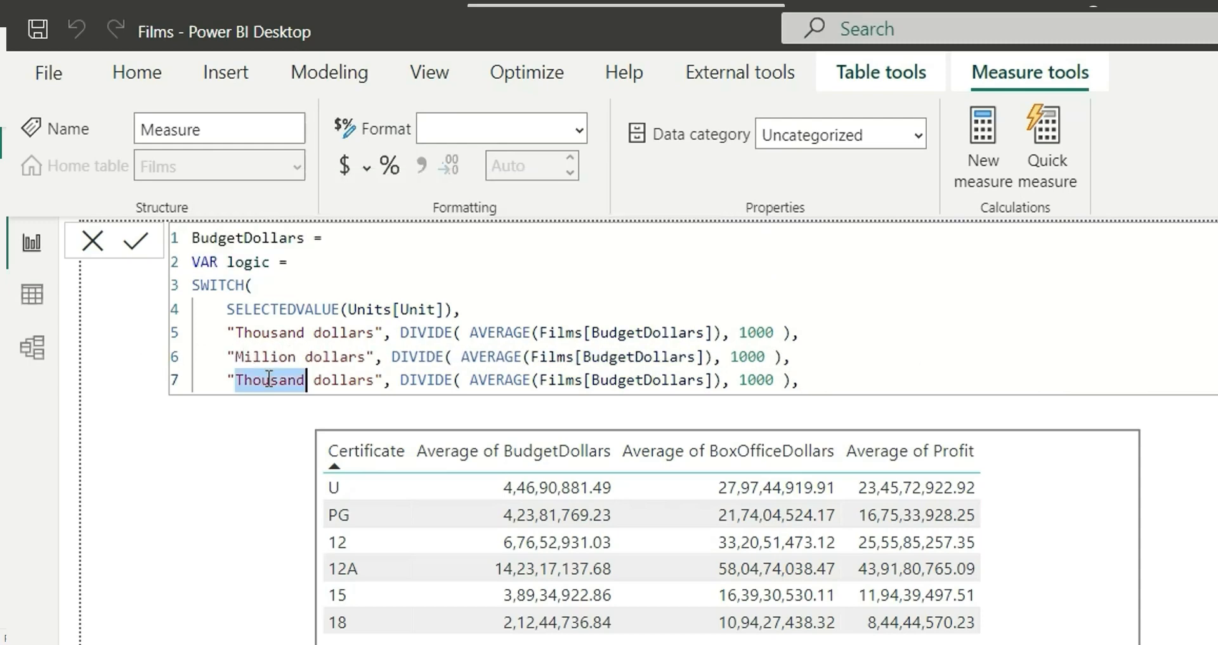
{"action": "type", "text": "Billion"}
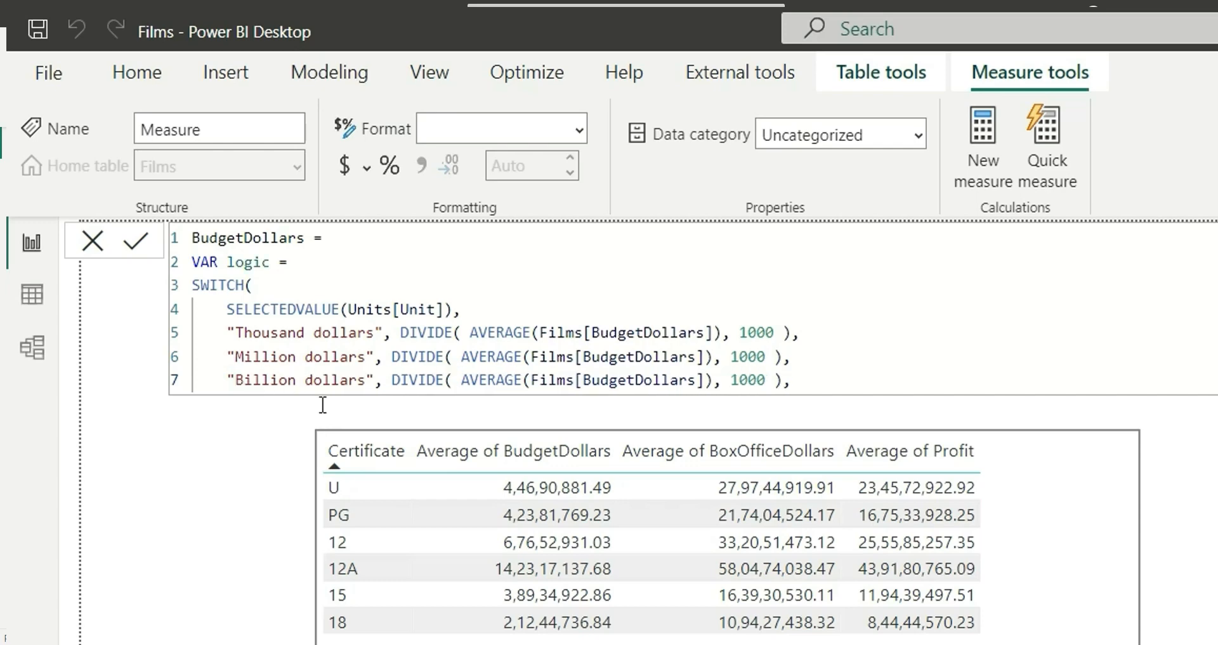
{"action": "left_click", "coordinate": [766, 357]}
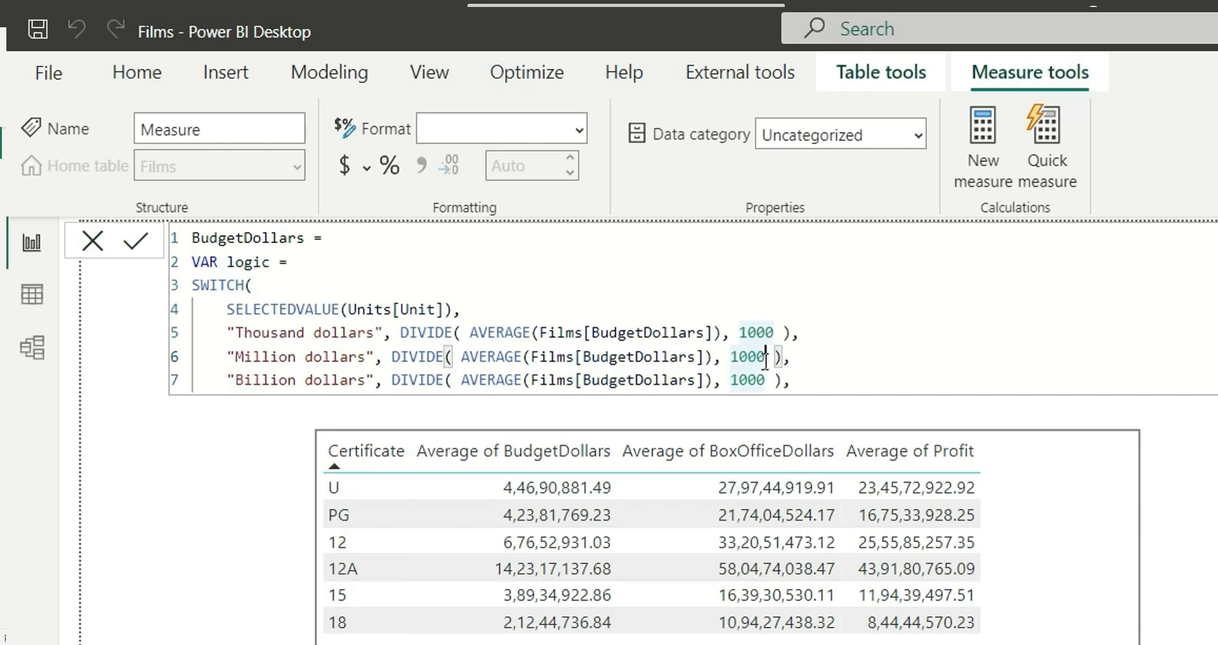
{"action": "type", "text": "000"}
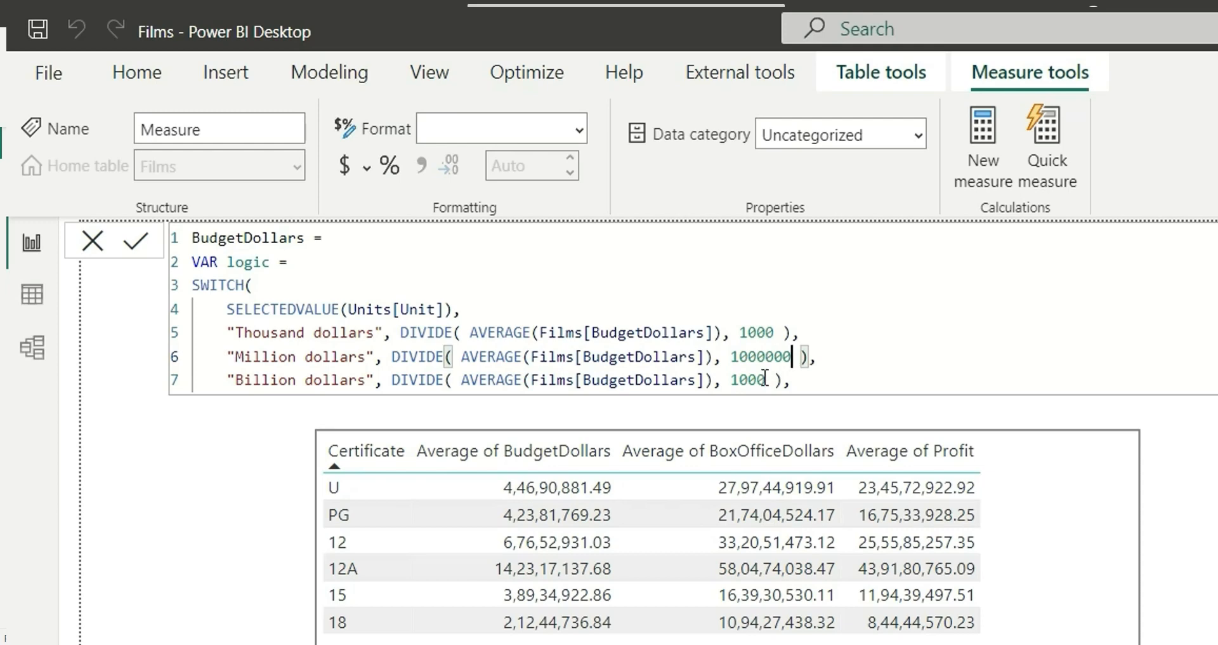
{"action": "left_click", "coordinate": [766, 380]}
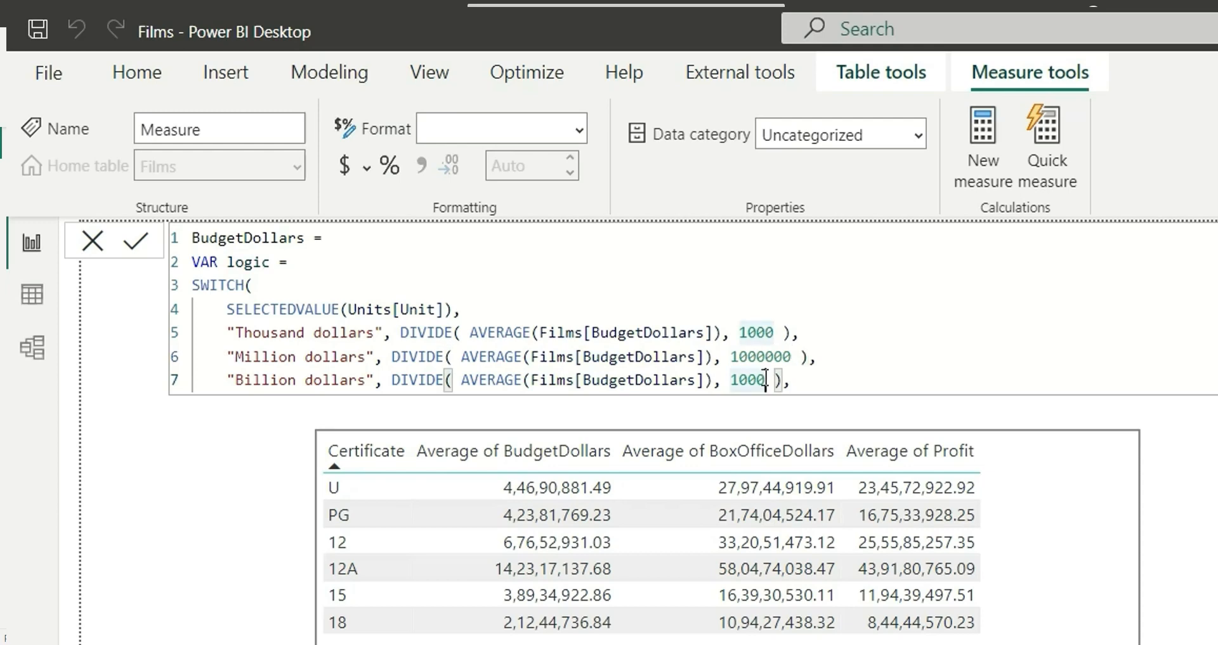
{"action": "type", "text": "000000000"}
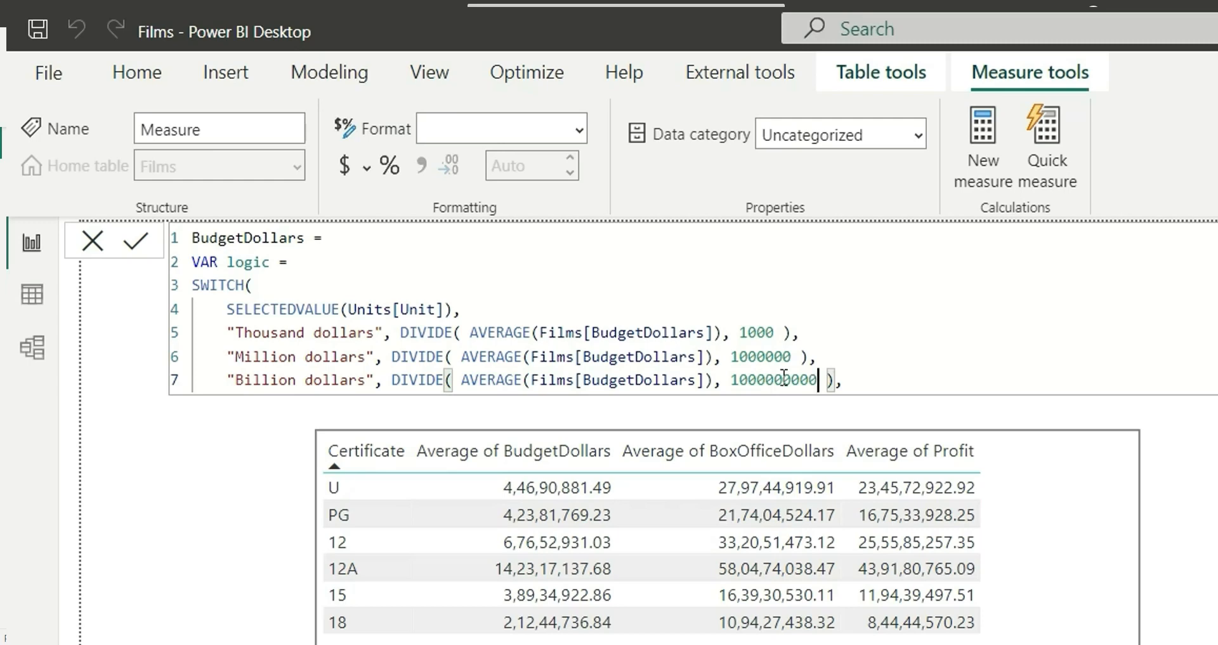
- Add AVERAGE(Films[BudgetDollars]) as the default result after the Billion dollars case and close the SWITCH function
{"action": "left_click", "coordinate": [848, 384]}
{"action": "key", "text": "Return"}
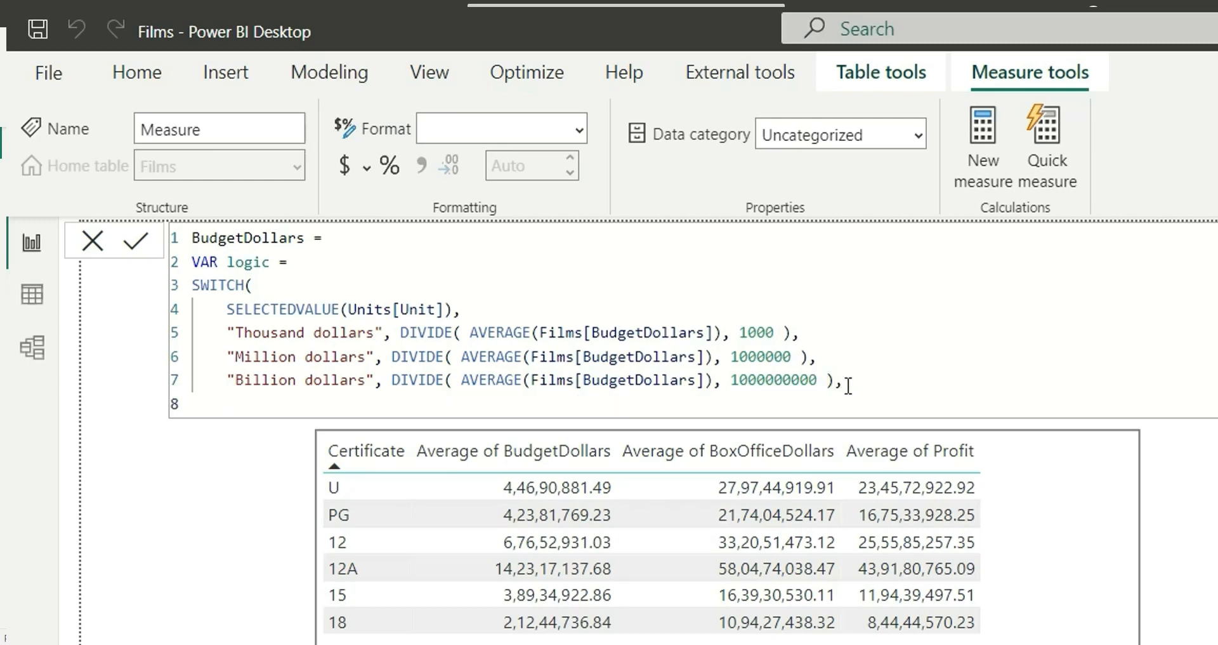
{"action": "left_click", "coordinate": [474, 335]}
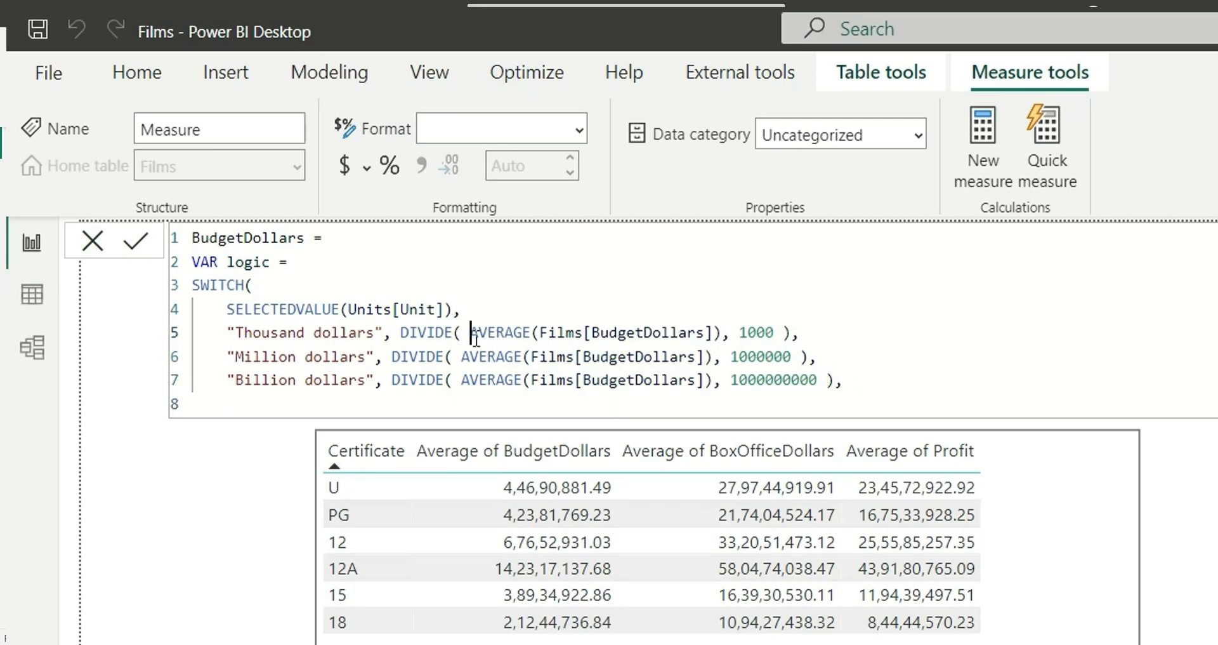
{"action": "left_click_drag", "start_coordinate": [474, 335], "coordinate": [717, 343]}
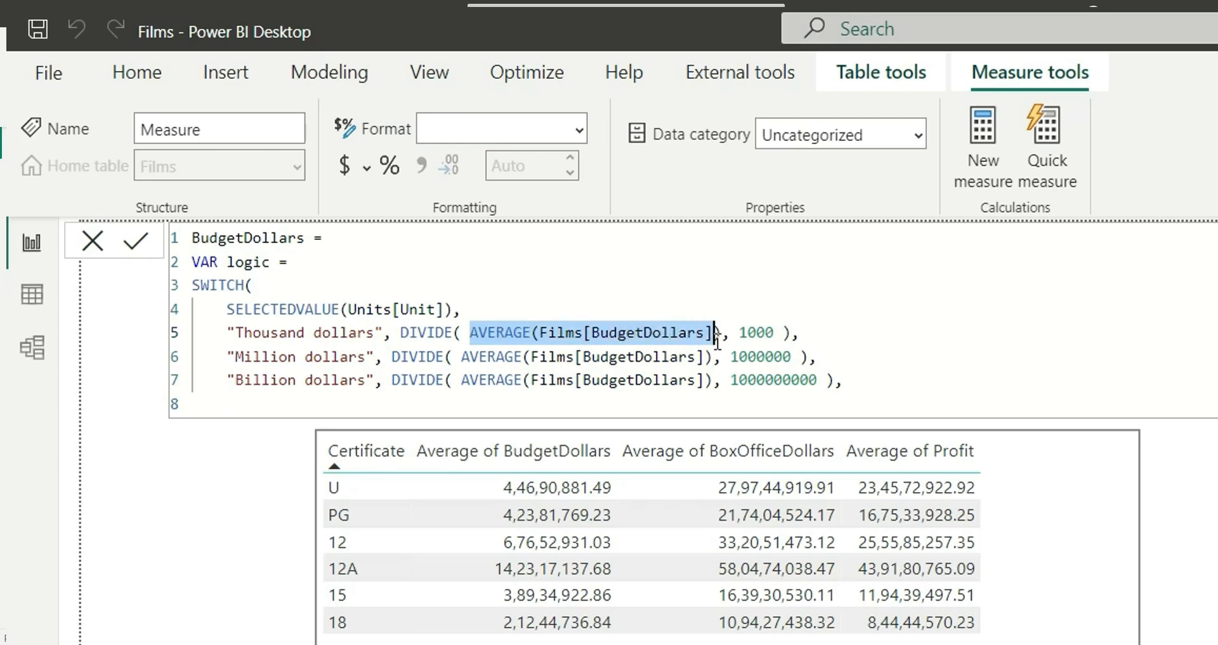
{"action": "key", "text": "ctrl+c"}
{"action": "left_click", "coordinate": [578, 404]}
{"action": "key", "text": "ctrl+v"}
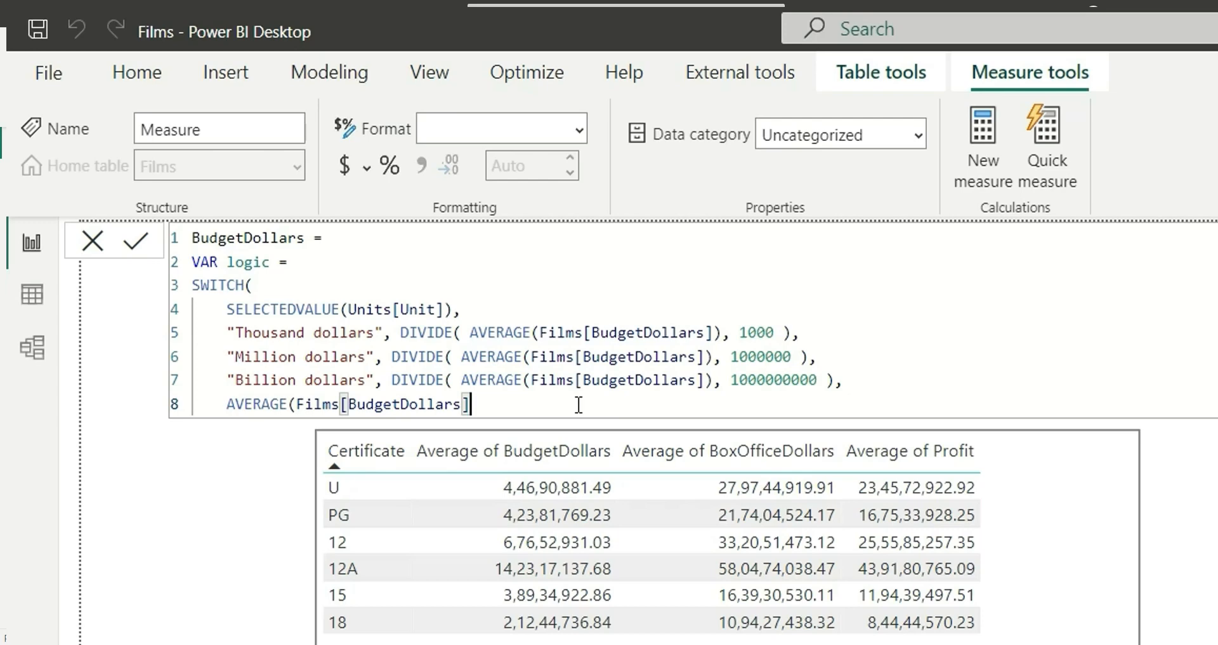
{"action": "type", "text": ")"}
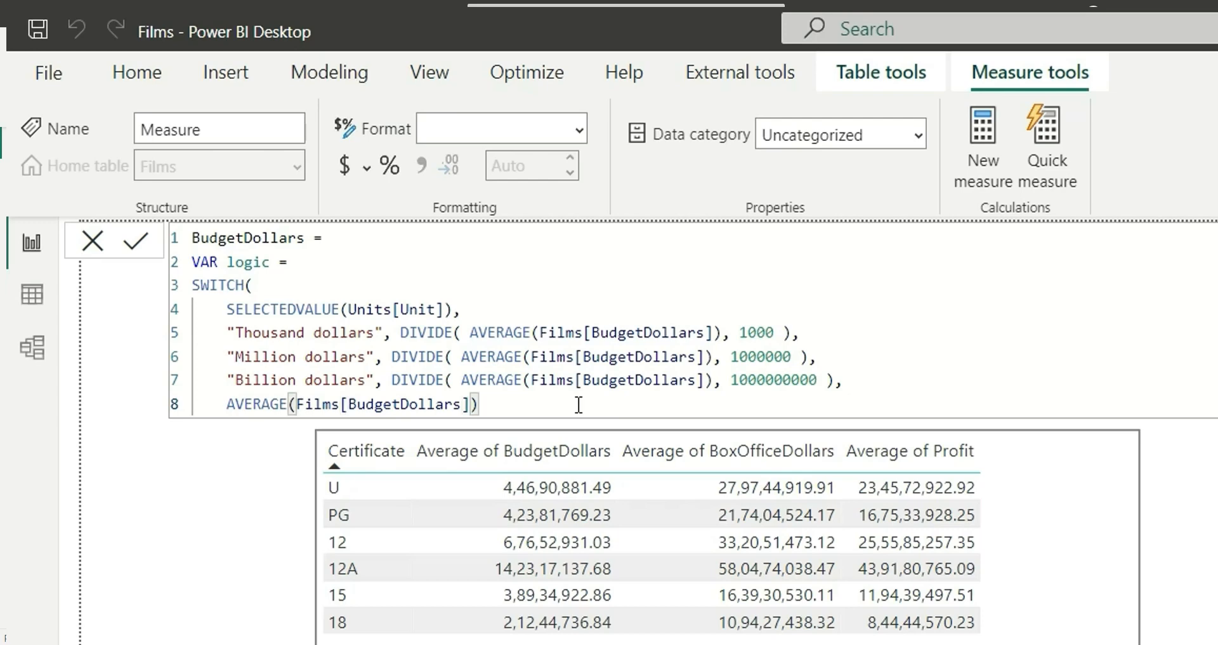
{"action": "key", "text": "Return"}
{"action": "type", "text": ")"}
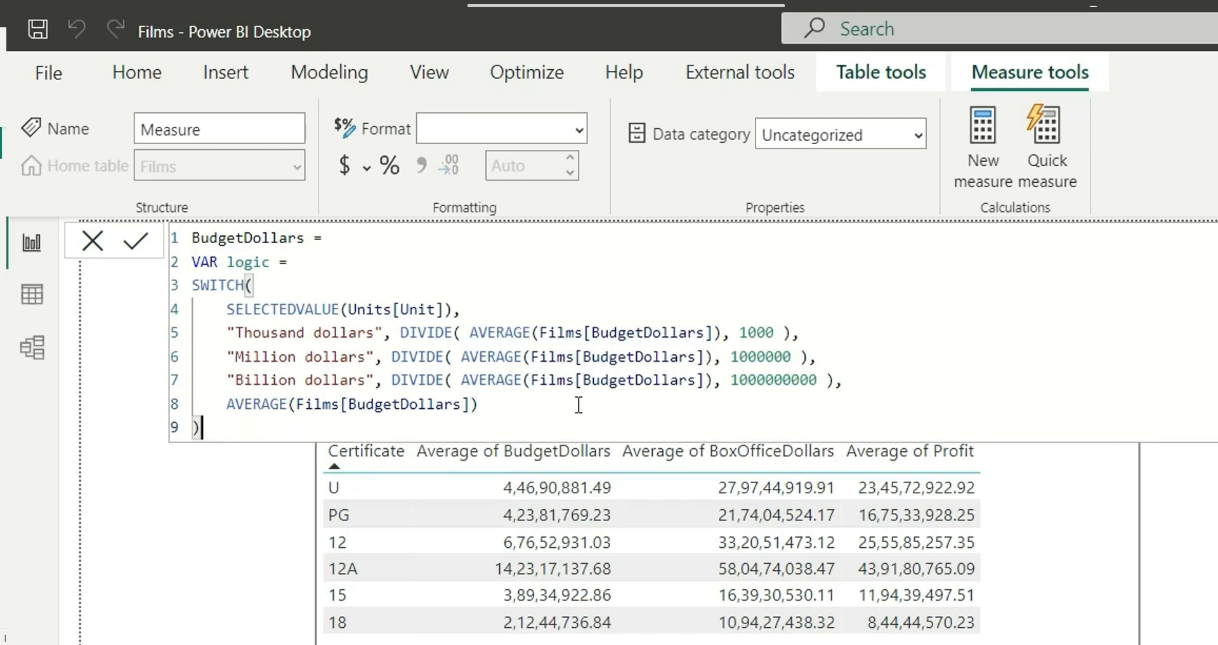
- Declare a second variable named hasonevalue_check below the SWITCH block and begin an IF function for it
{"action": "key", "text": "Return"}
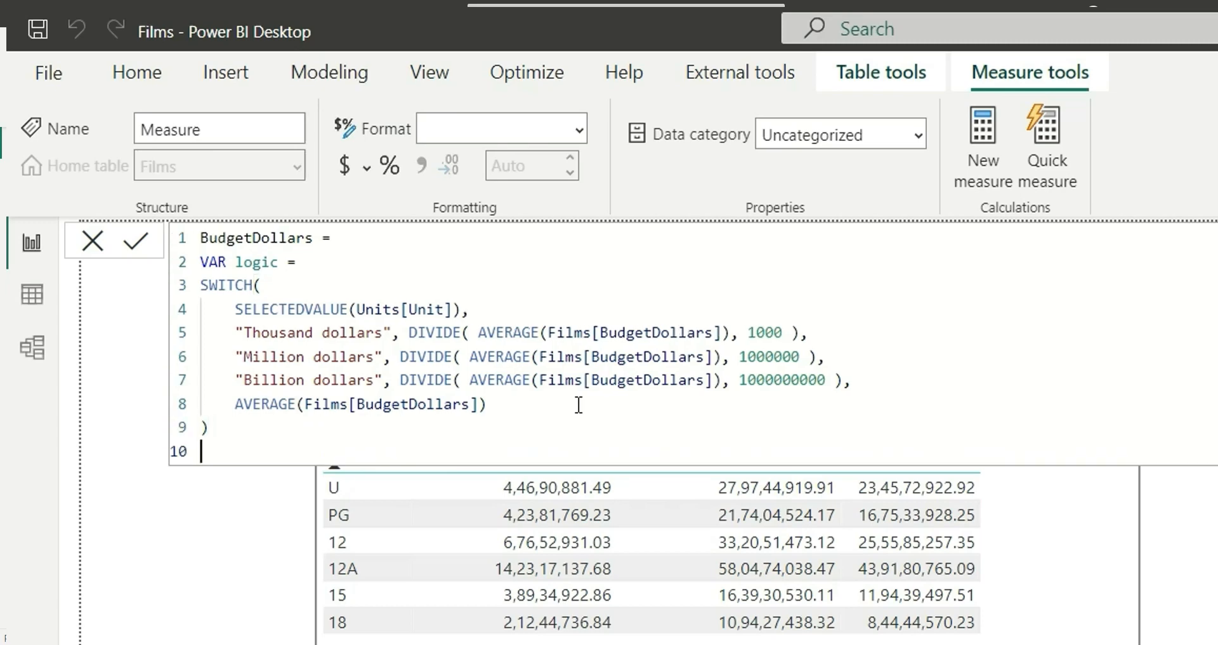
{"action": "type", "text": "VAR hasoneval"}
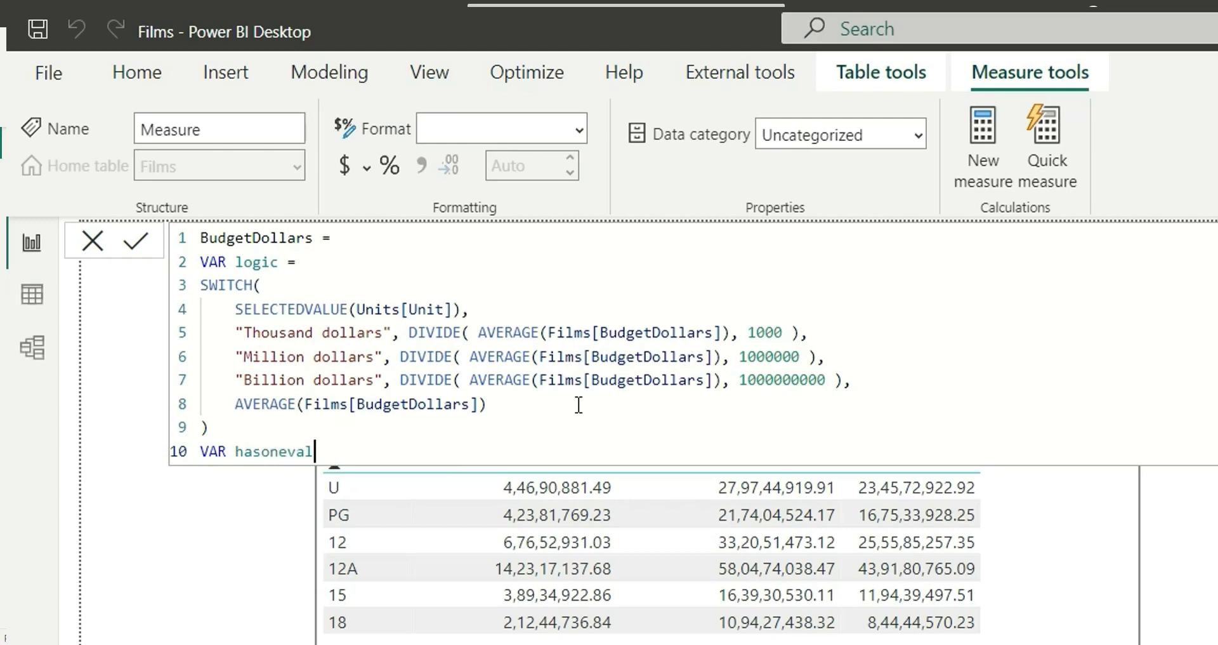
{"action": "type", "text": "ue_check ="}
{"action": "key", "text": "Return"}
{"action": "type", "text": "if"}
{"action": "key", "text": "Tab"}
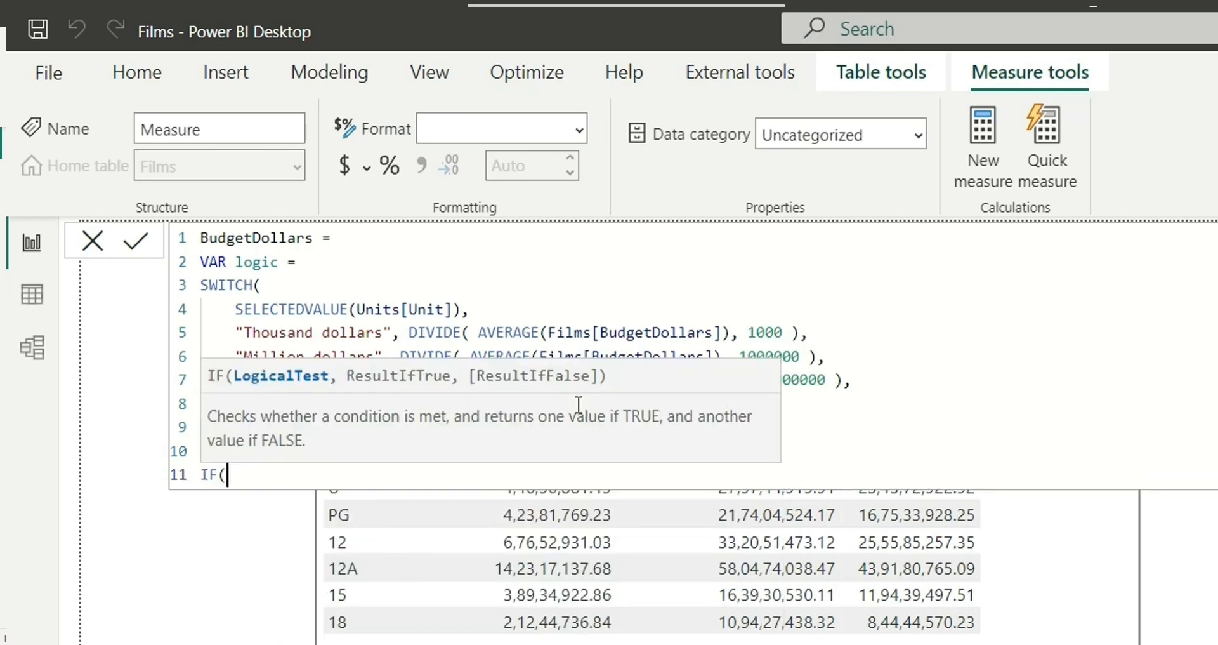
{"action": "key", "text": "Return"}
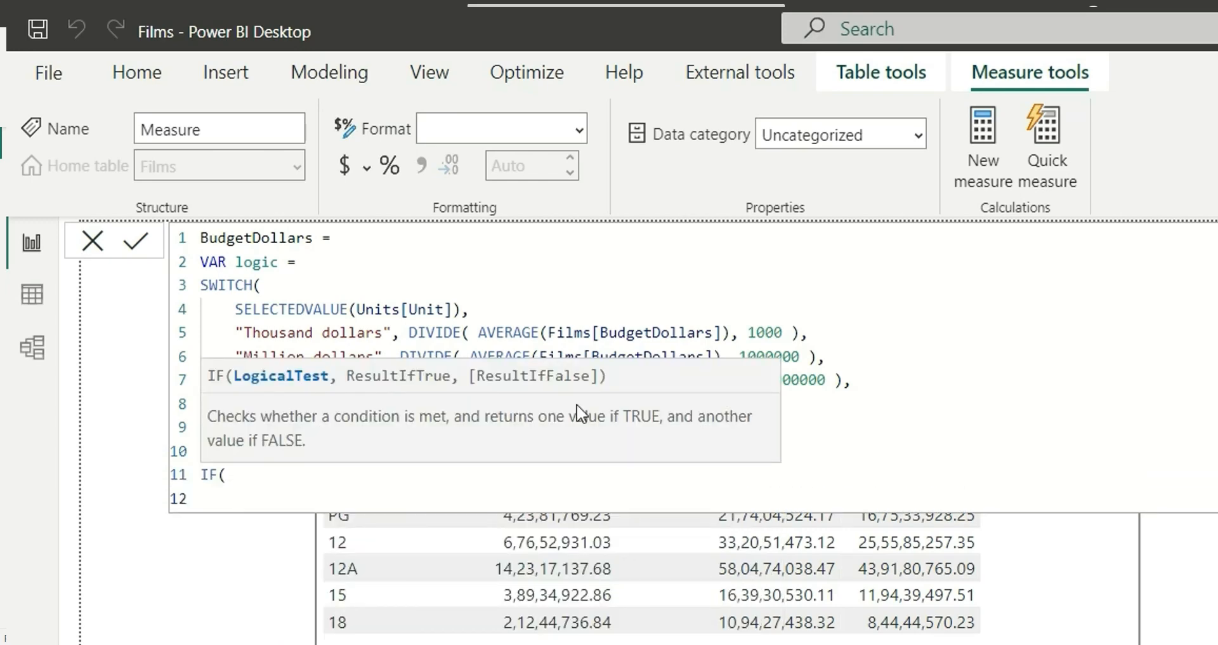
- Enter HASONEVALUE(Units[Unit]) as the logical test of the IF function
{"action": "type", "text": "has"}
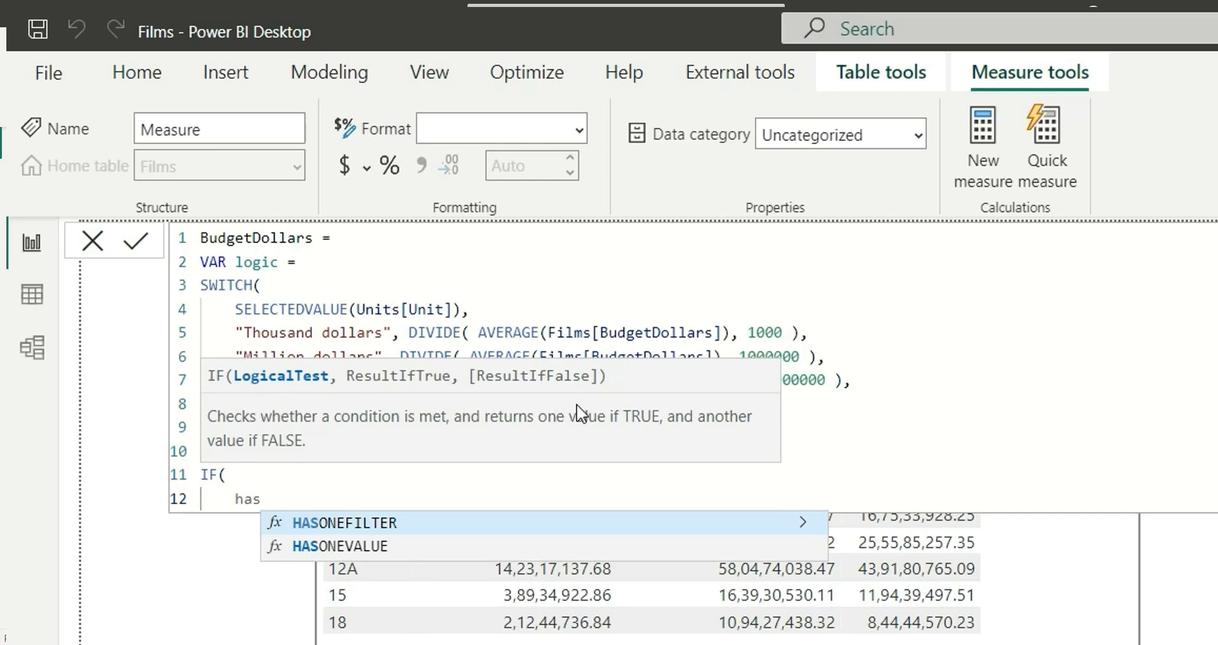
{"action": "key", "text": "Down"}
{"action": "key", "text": "Tab"}
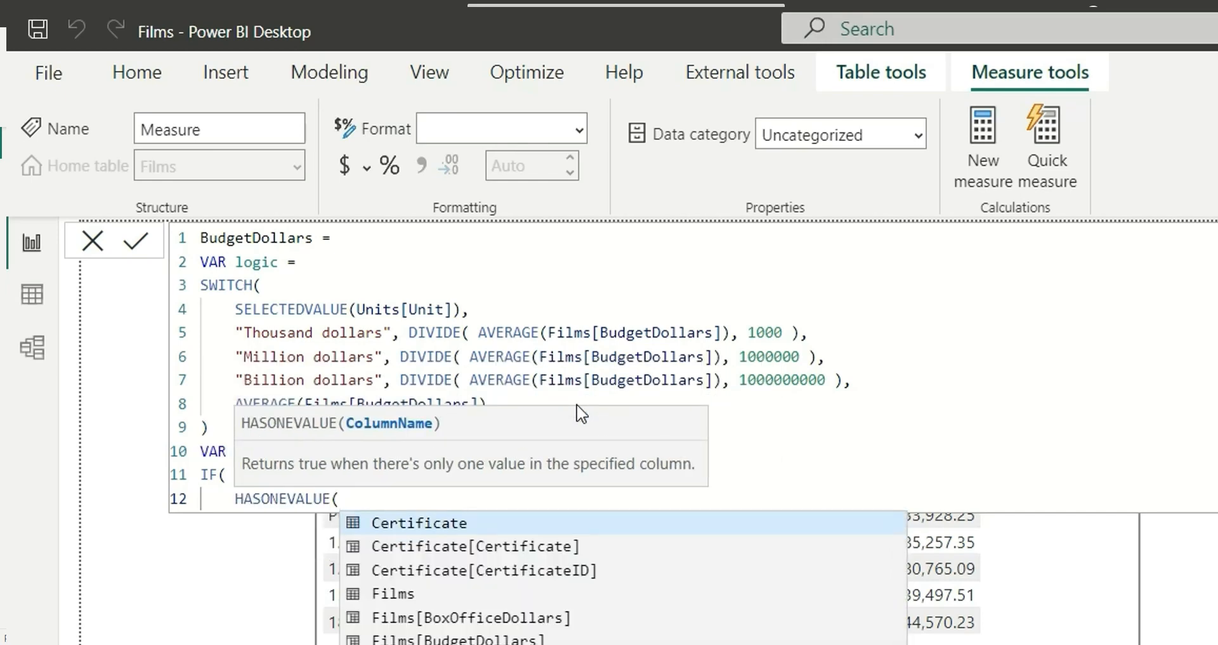
{"action": "type", "text": "unit"}
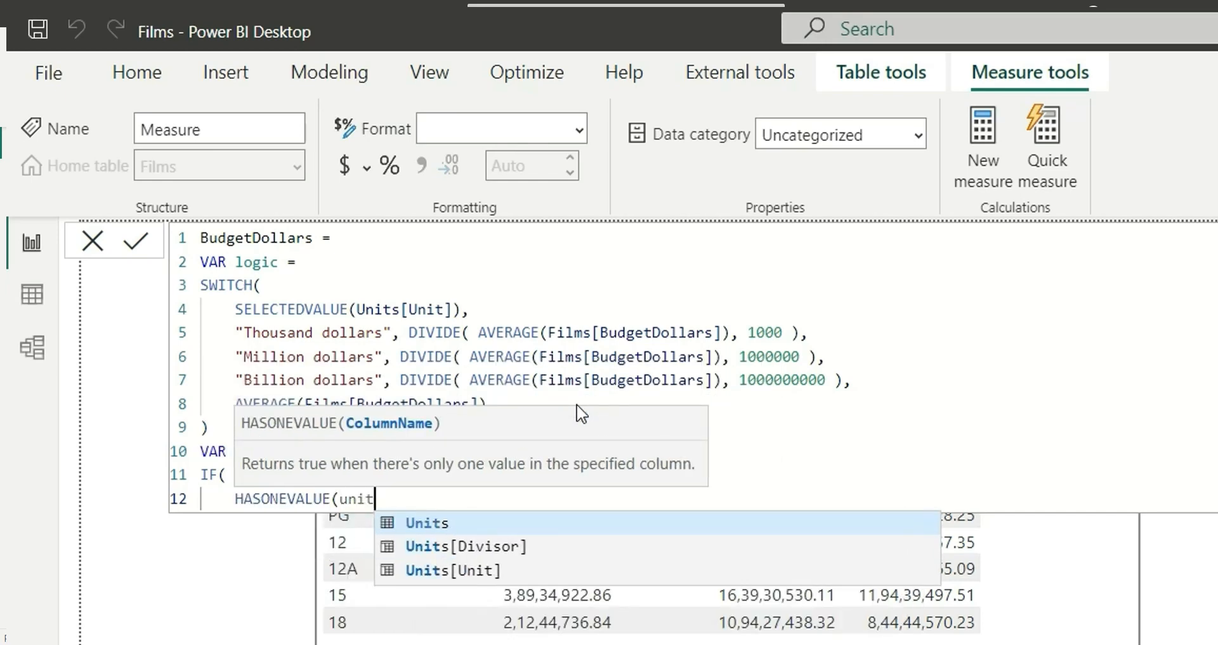
{"action": "key", "text": "Down"}
{"action": "key", "text": "Down"}
{"action": "key", "text": "Tab"}
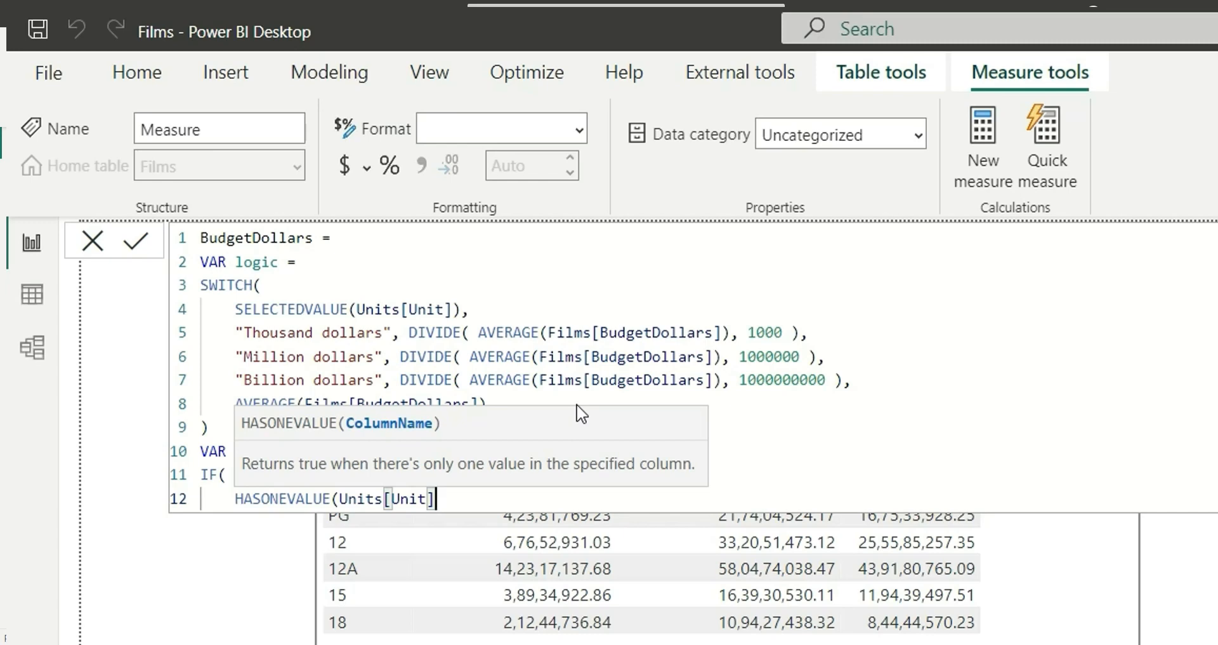
{"action": "type", "text": ")"}
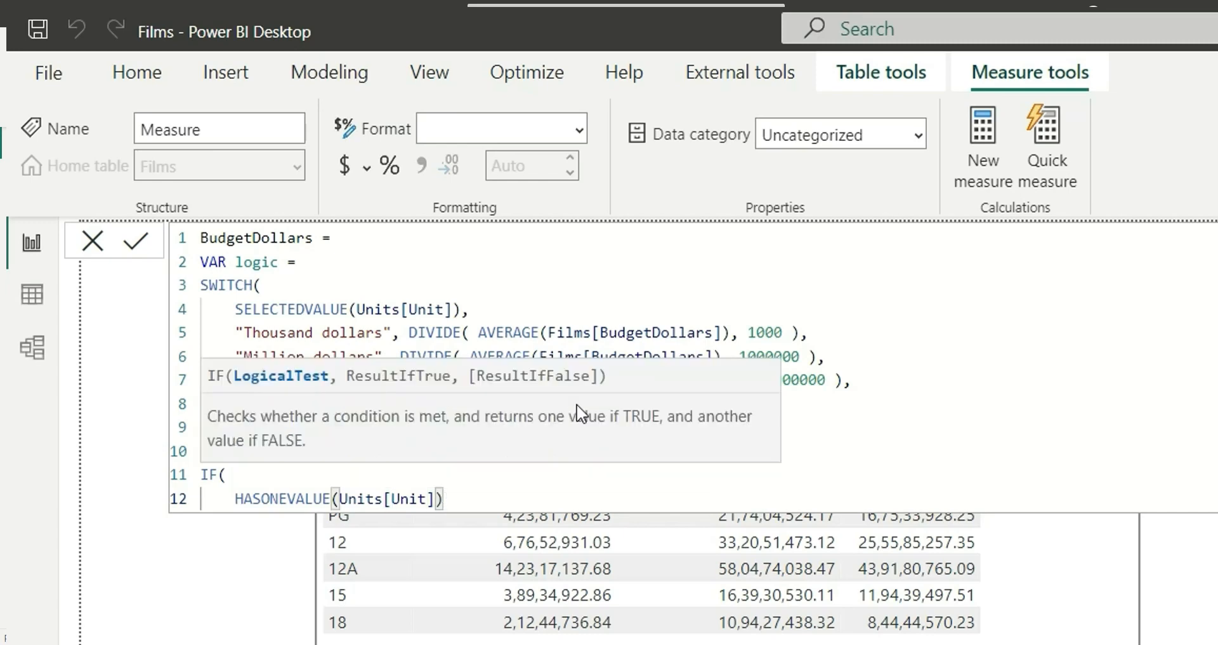
{"action": "type", "text": ","}
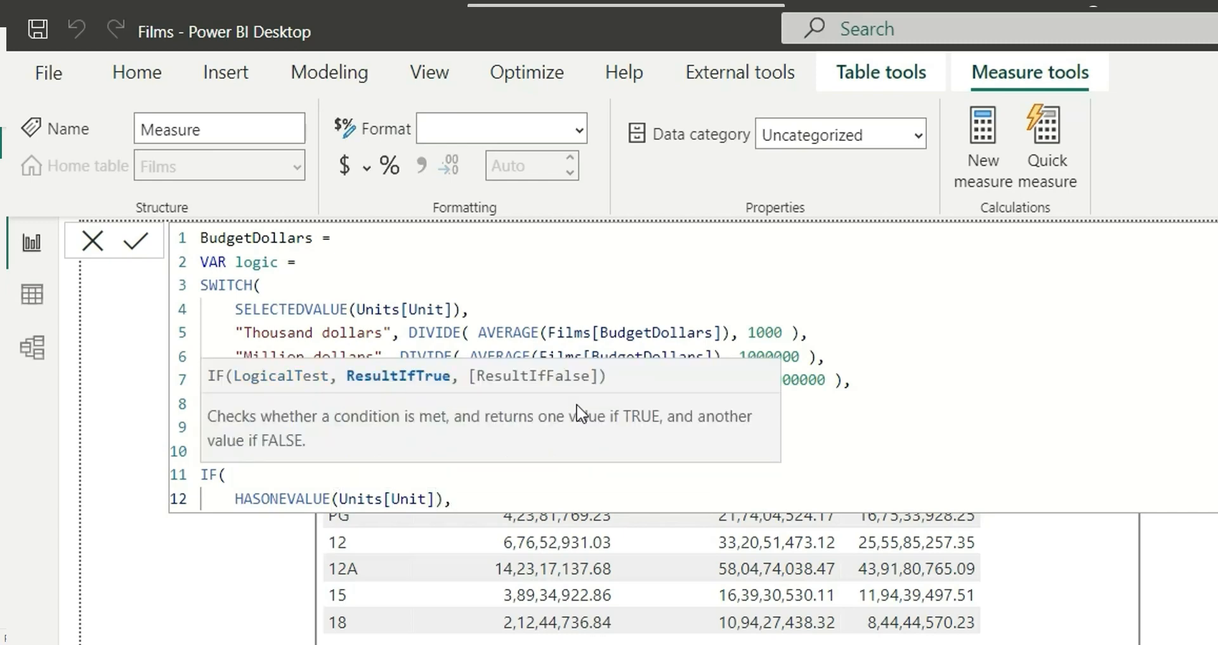
- Set the IF results to logic when true and BLANK() when false, and close the function
{"action": "key", "text": "Return"}
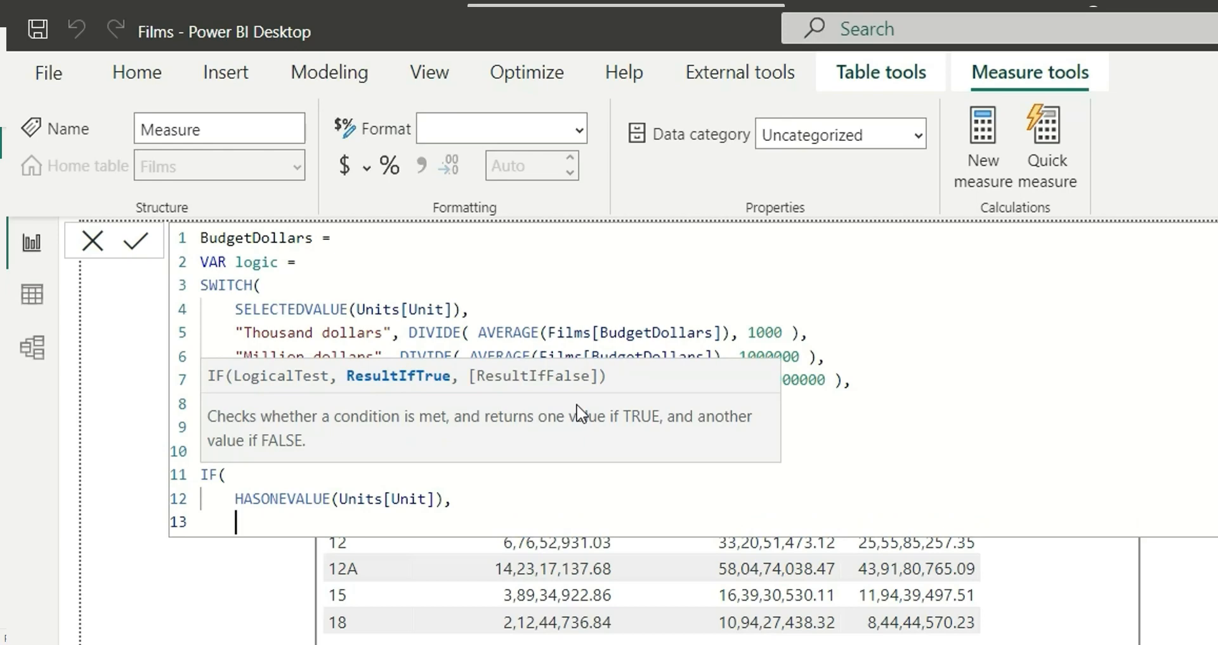
{"action": "type", "text": "log"}
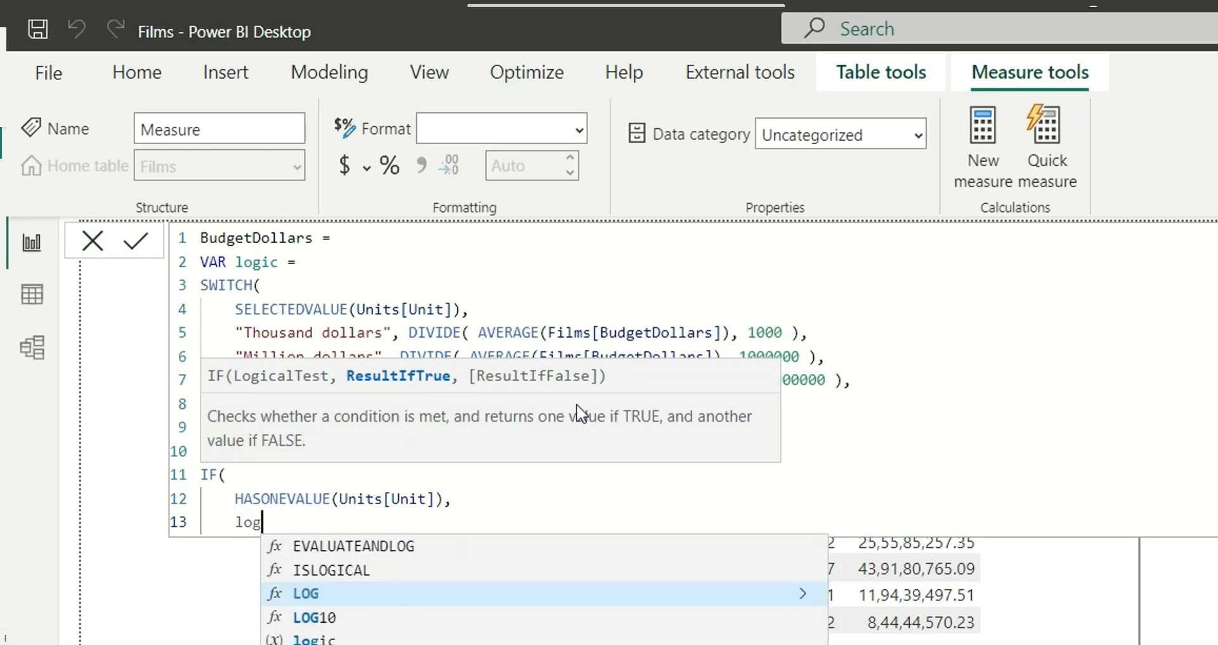
{"action": "type", "text": "ic"}
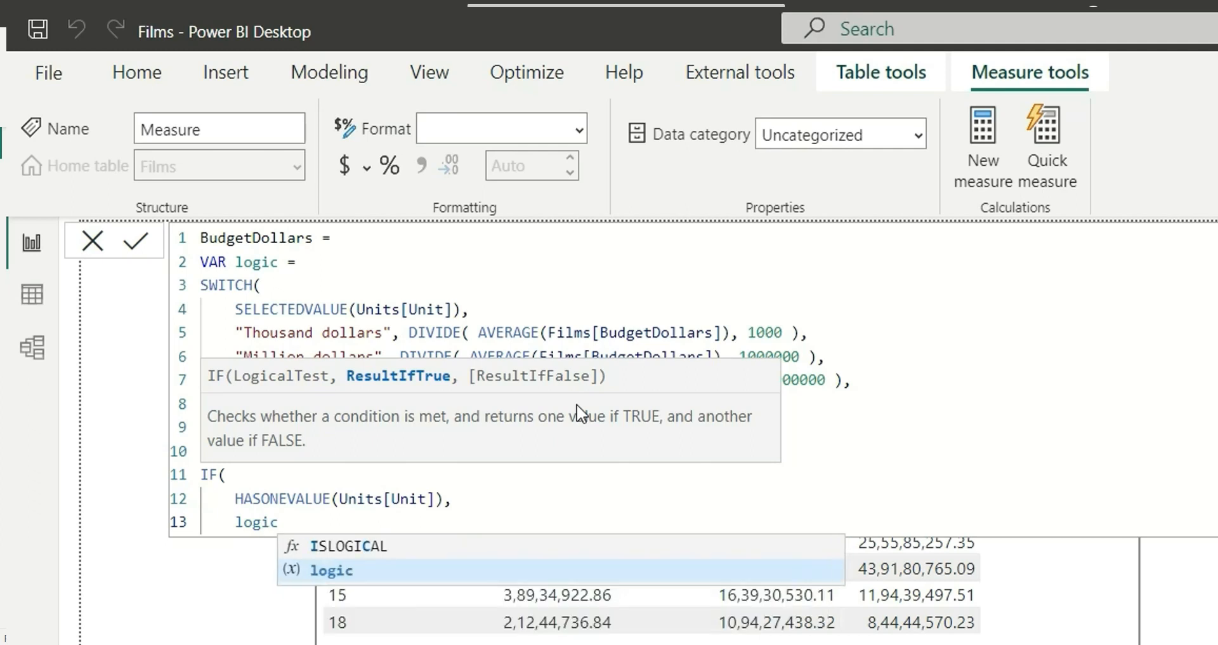
{"action": "key", "text": "Escape"}
{"action": "type", "text": ","}
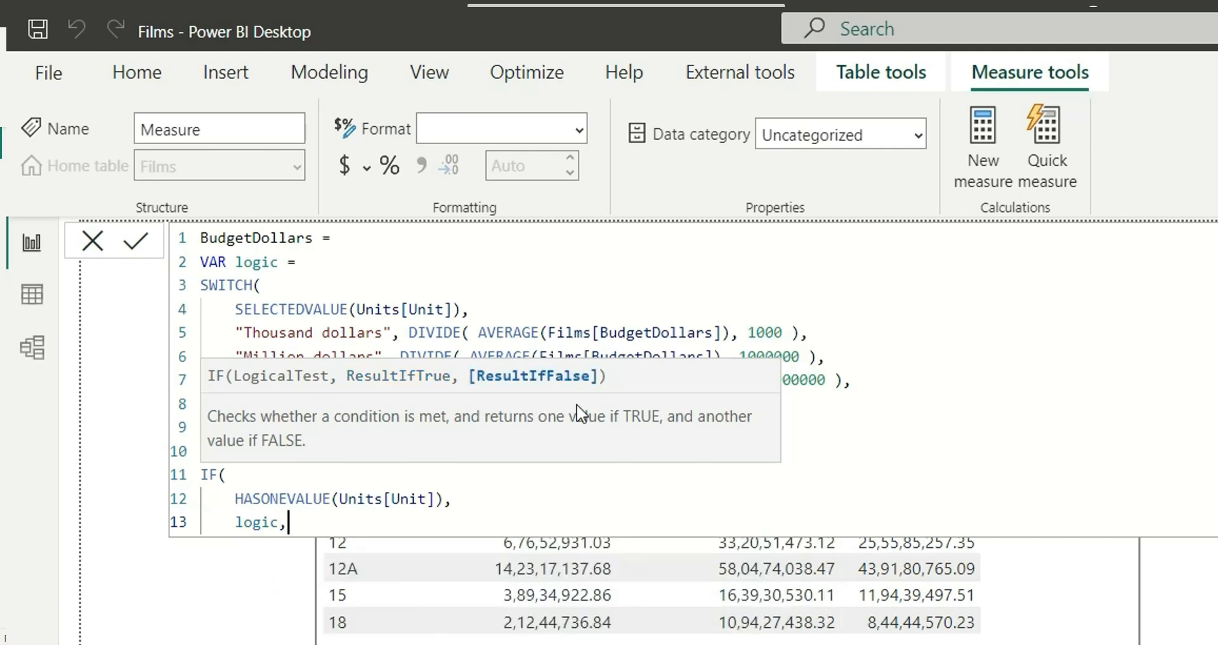
{"action": "key", "text": "Return"}
{"action": "type", "text": "blan"}
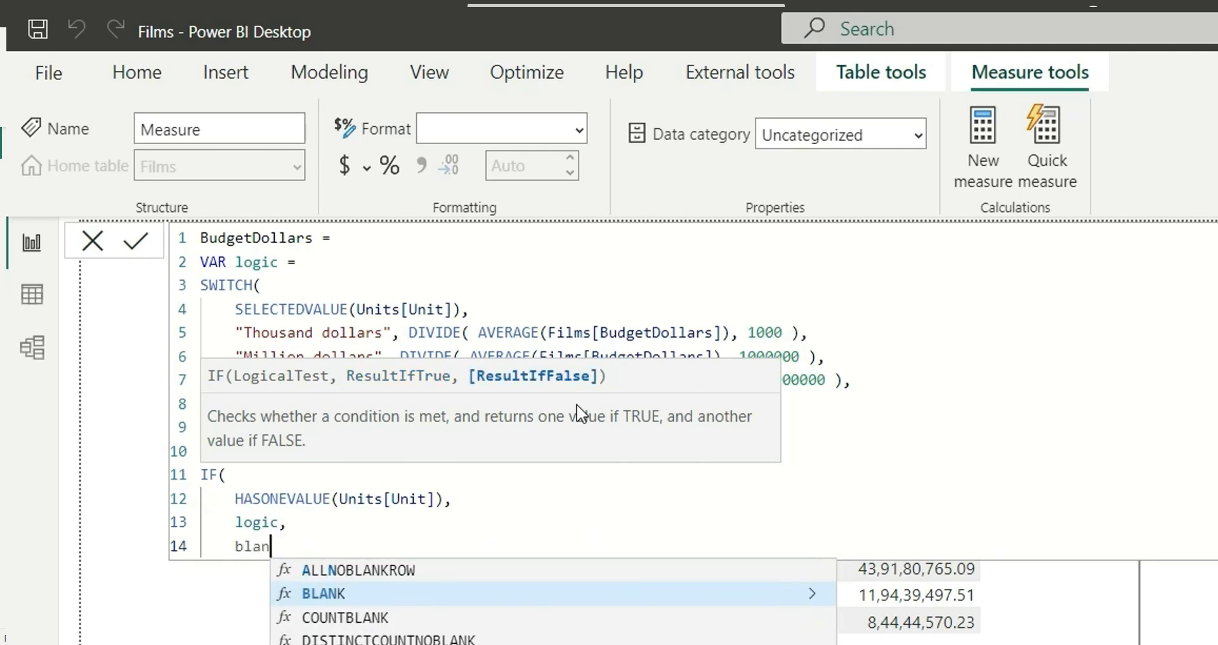
{"action": "key", "text": "Tab"}
{"action": "type", "text": "()"}
{"action": "key", "text": "Return"}
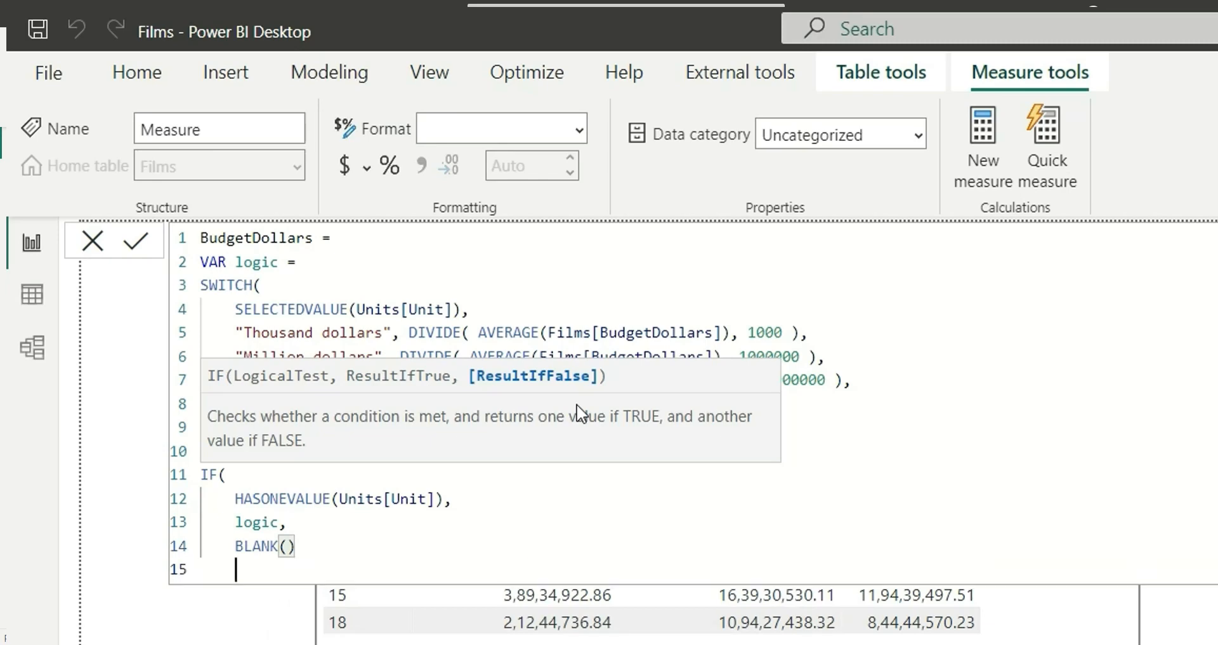
{"action": "type", "text": ")"}
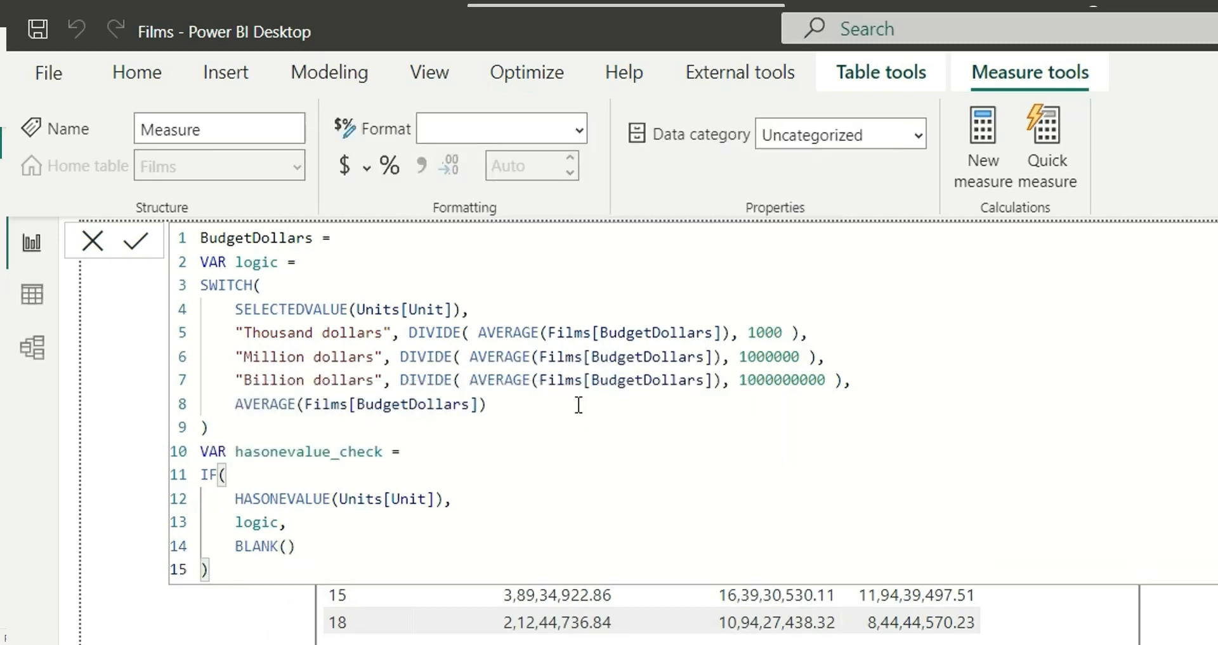
- Add a RETURN of hasonevalue_check and commit the formula as "BudgetDollars measure"
{"action": "key", "text": "Return"}
{"action": "type", "text": "RETURN"}
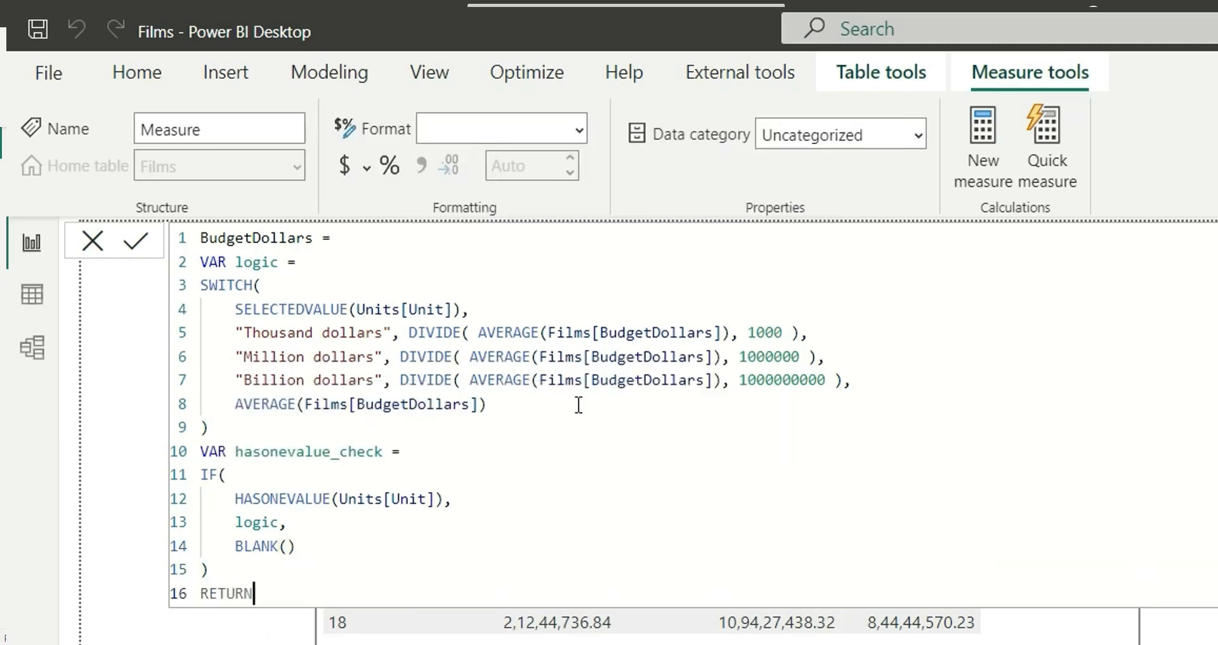
{"action": "key", "text": "Return"}
{"action": "type", "text": "haso"}
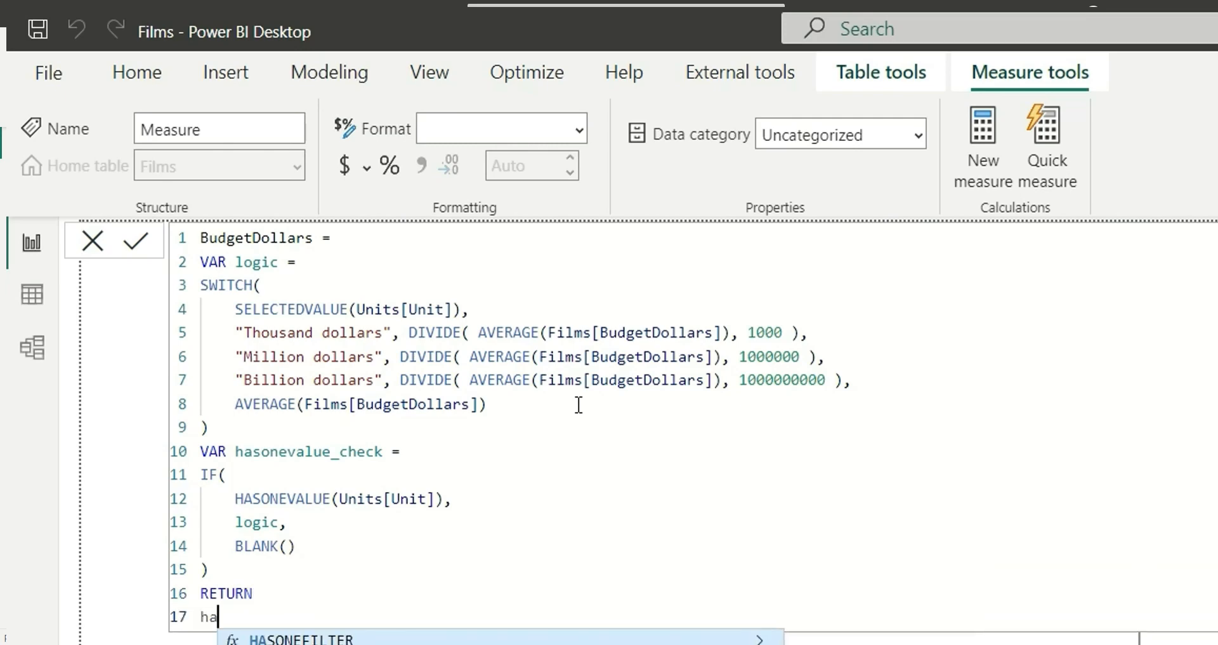
{"action": "type", "text": "nevalue_"}
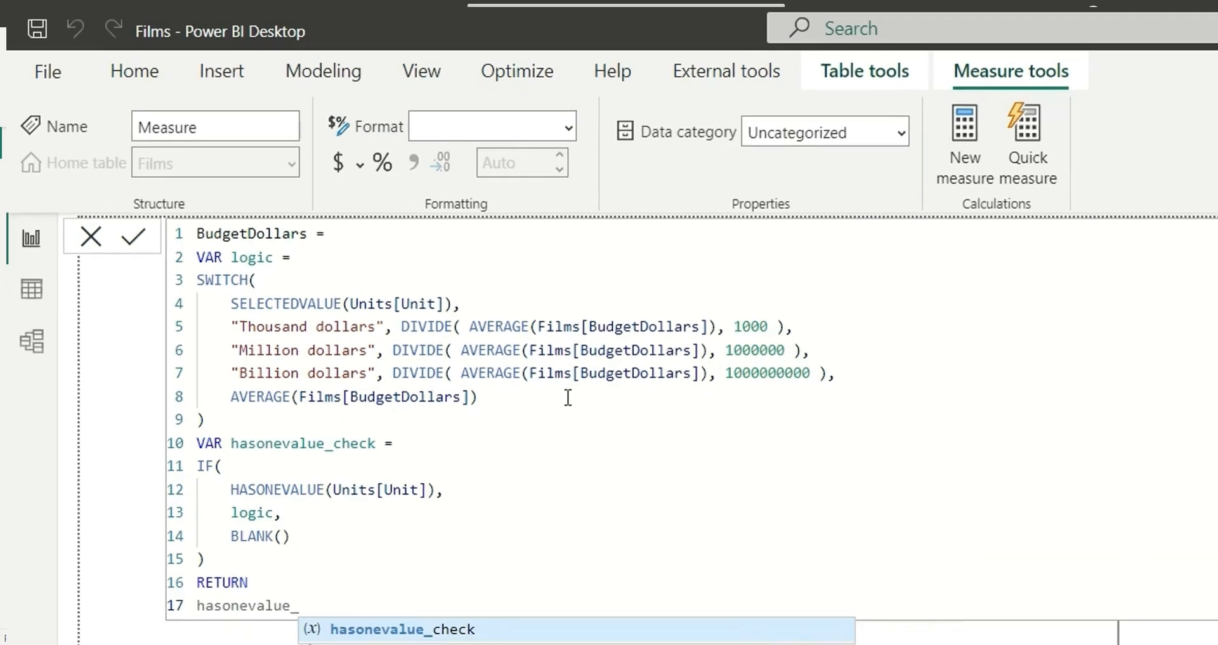
{"action": "key", "text": "Tab"}
{"action": "key", "text": "Return"}
- Copy the entire BudgetDollars measure formula into a new measure
{"action": "left_click", "coordinate": [451, 477]}
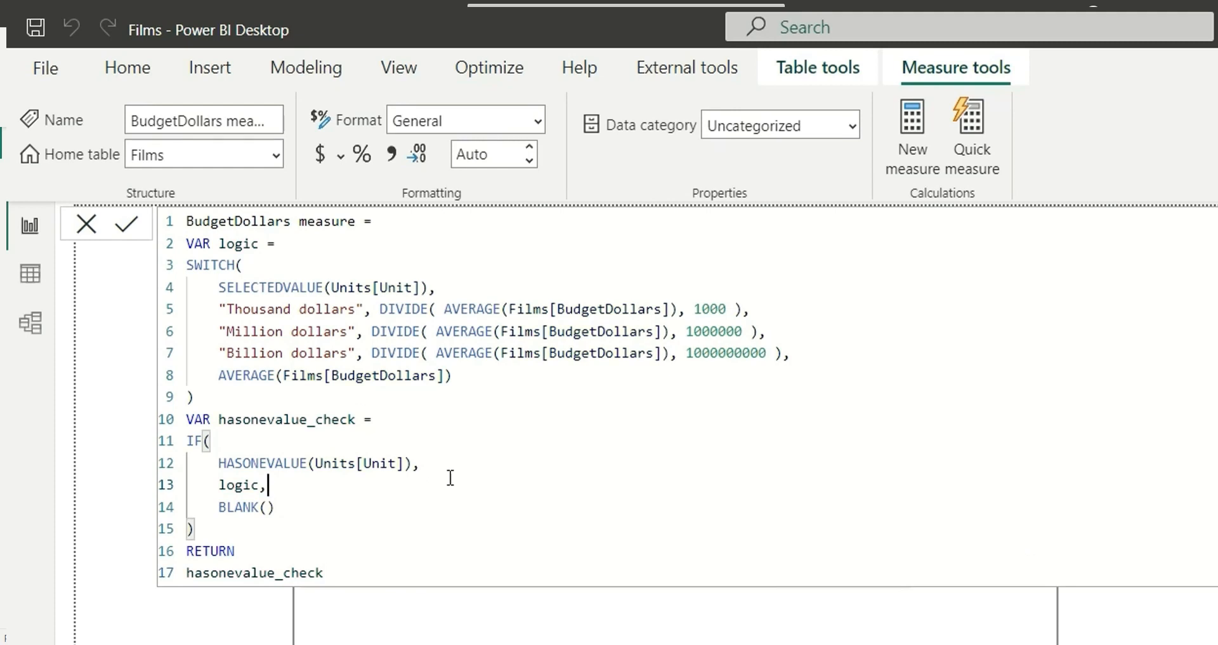
{"action": "key", "text": "ctrl+a"}
{"action": "key", "text": "ctrl+c"}
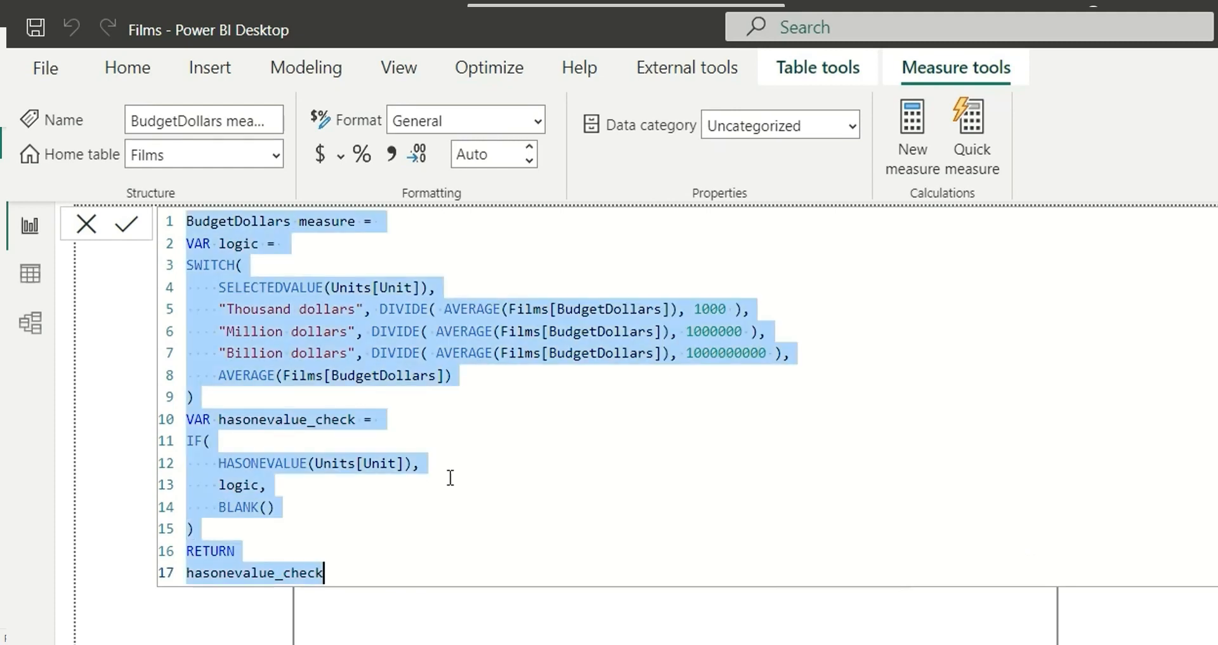
{"action": "left_click", "coordinate": [921, 142]}
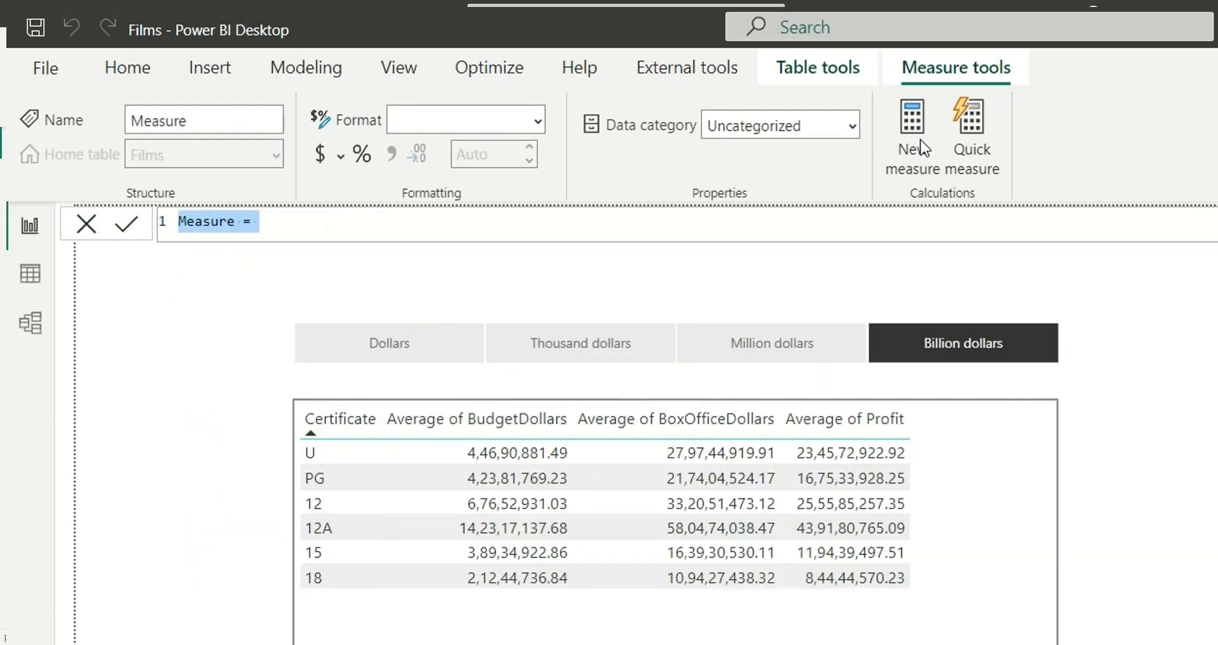
{"action": "key", "text": "ctrl+v"}
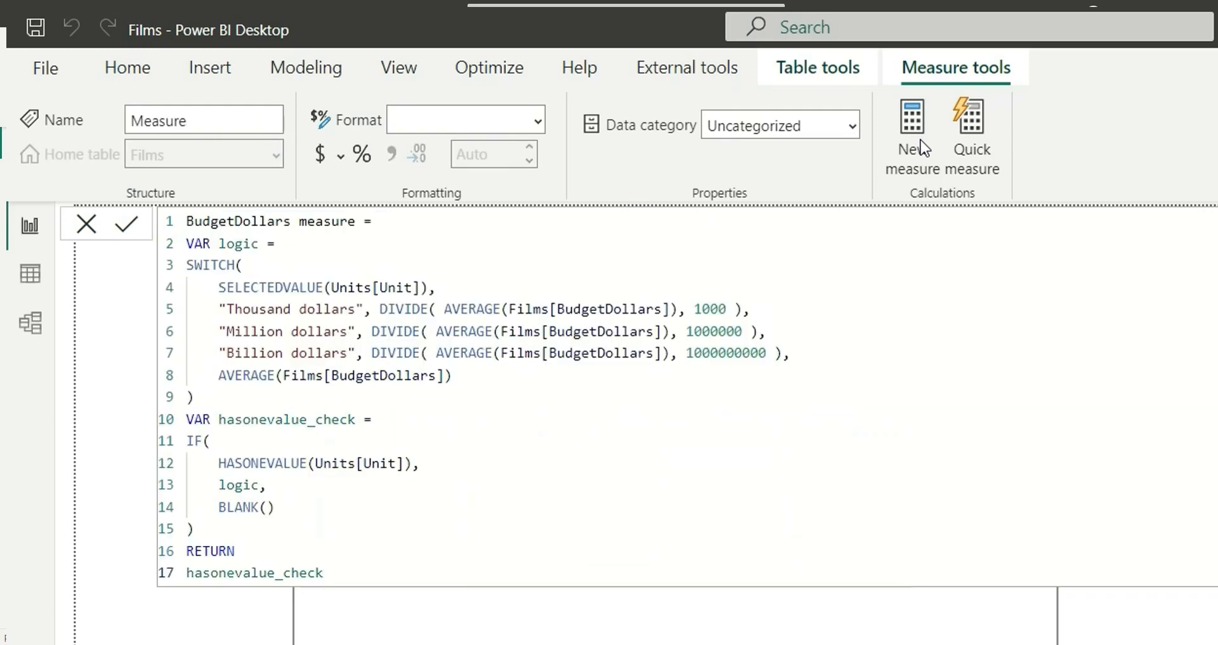
- Replace every occurrence of BudgetDollars in the copied formula, including the measure name, with boxofficedollars
{"action": "double_click", "coordinate": [255, 222]}
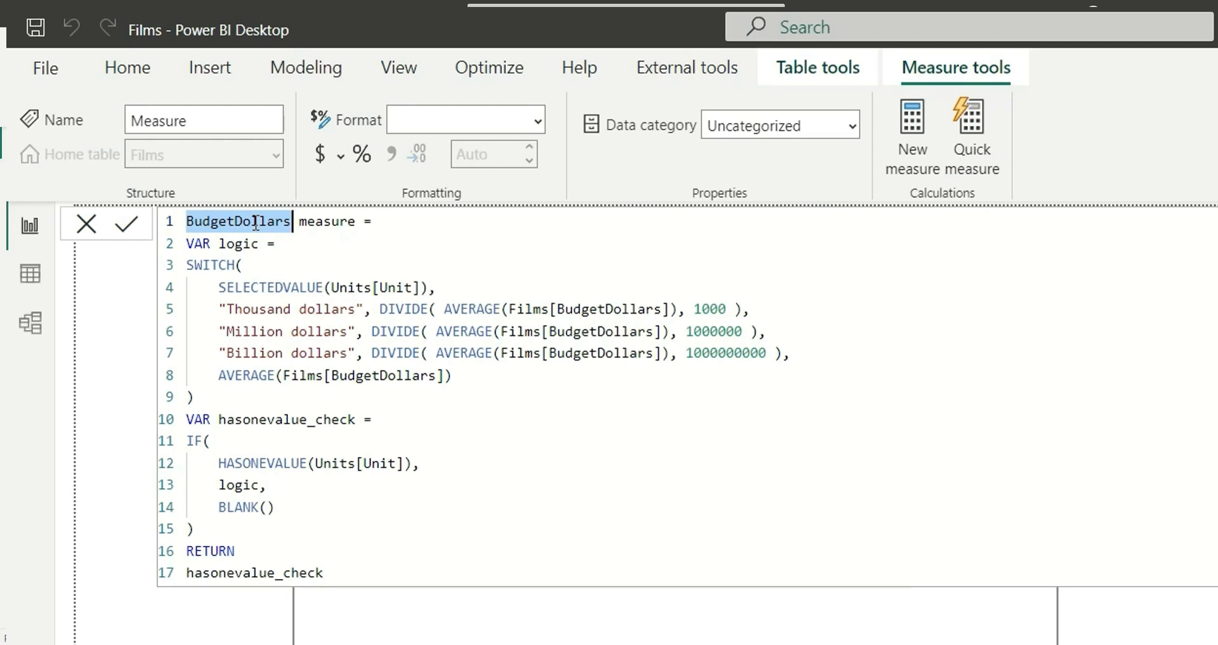
{"action": "key", "text": "ctrl+shift+l"}
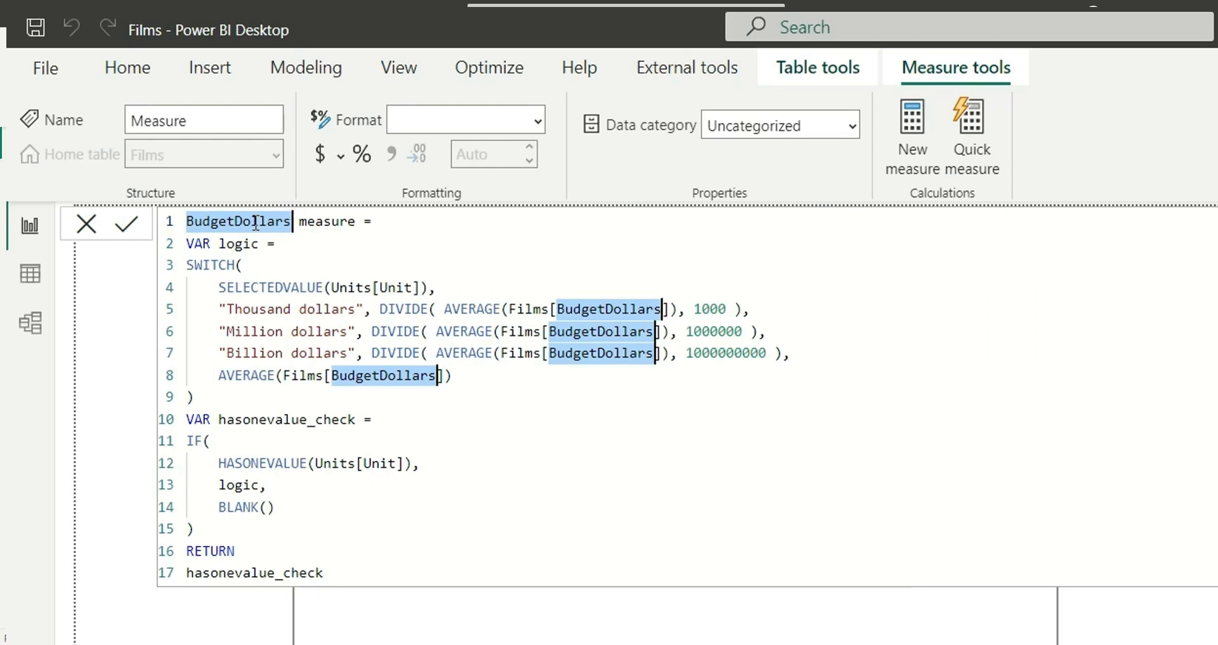
{"action": "type", "text": "box"}
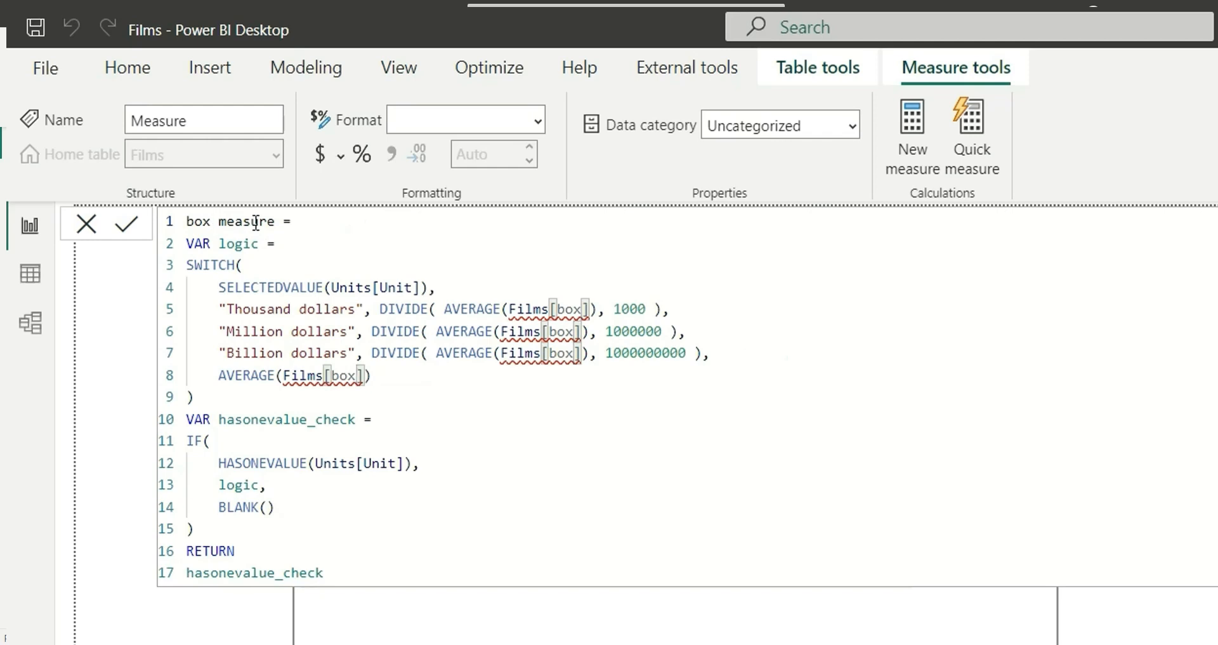
{"action": "type", "text": "officedollars"}
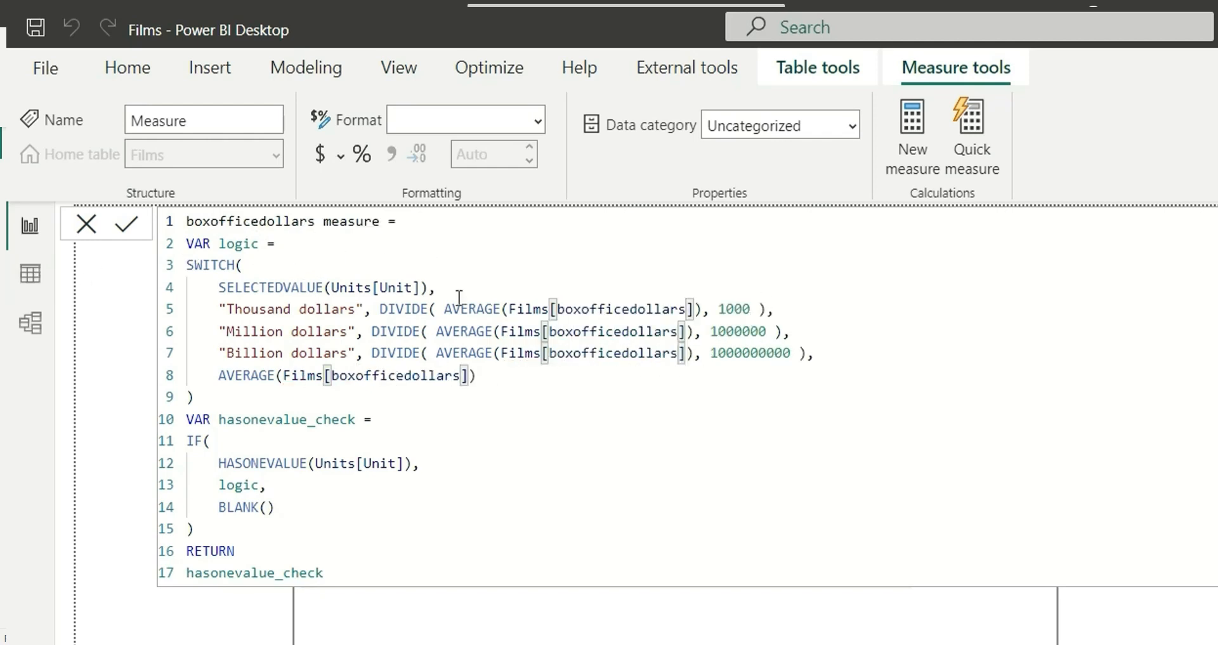
{"action": "left_click", "coordinate": [342, 514]}
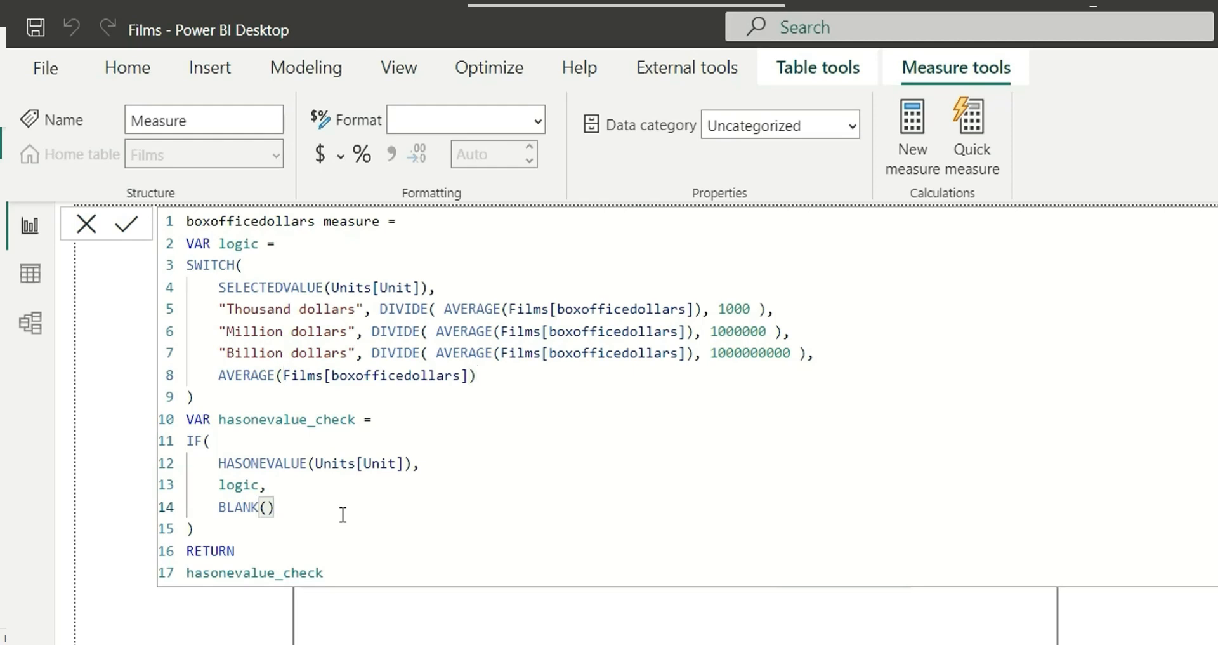
- Copy the whole boxofficedollars measure formula, commit that measure, and paste the formula into a new measure
{"action": "key", "text": "ctrl+a"}
{"action": "key", "text": "ctrl+c"}
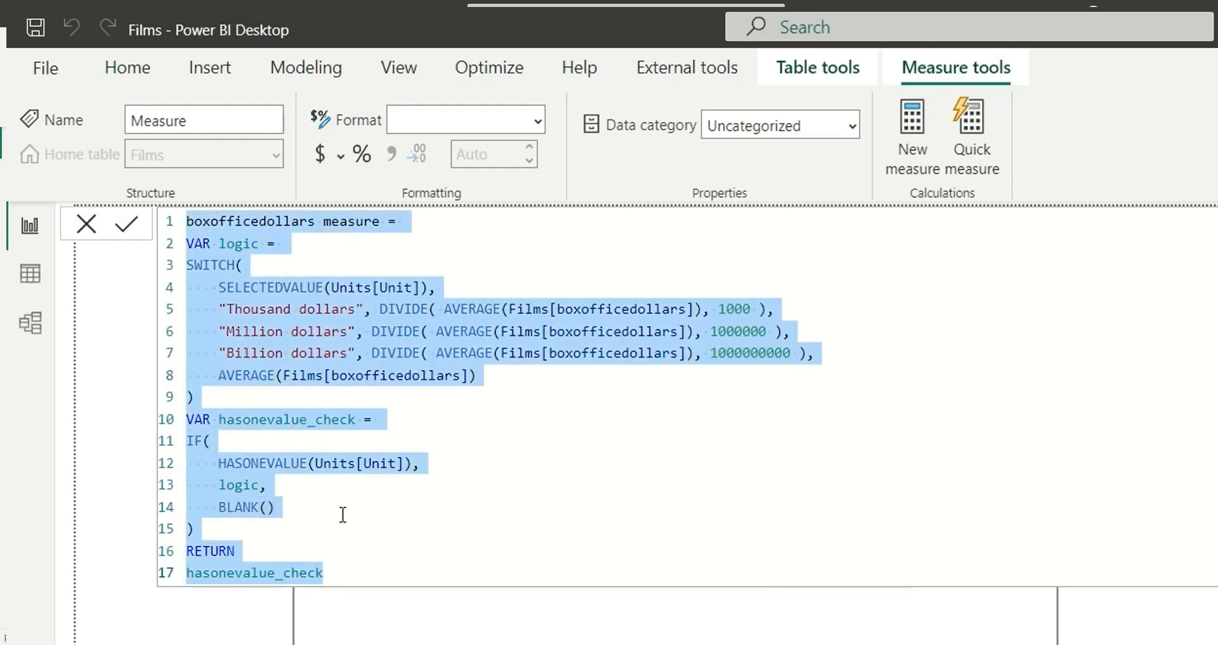
{"action": "left_click", "coordinate": [343, 514]}
{"action": "key", "text": "Return"}
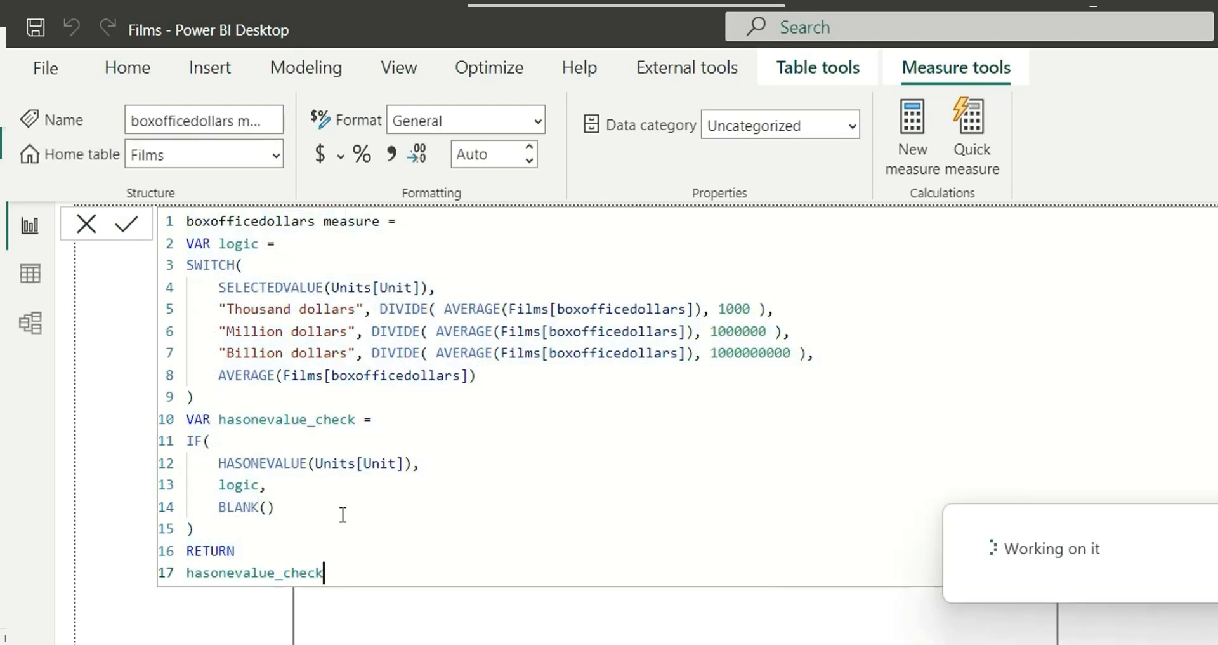
{"action": "left_click", "coordinate": [904, 147]}
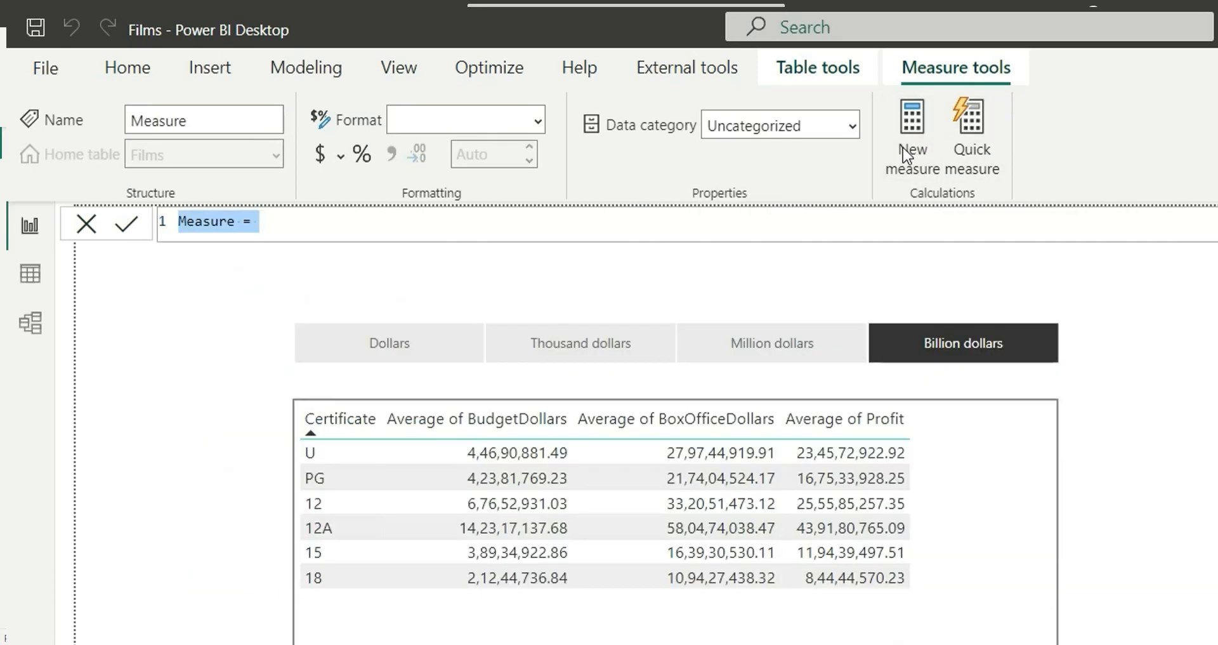
{"action": "key", "text": "ctrl+v"}
- Replace every boxofficedollars in the pasted formula, including the measure name, with Profit, commit the measure and close the formula editor
{"action": "double_click", "coordinate": [224, 226]}
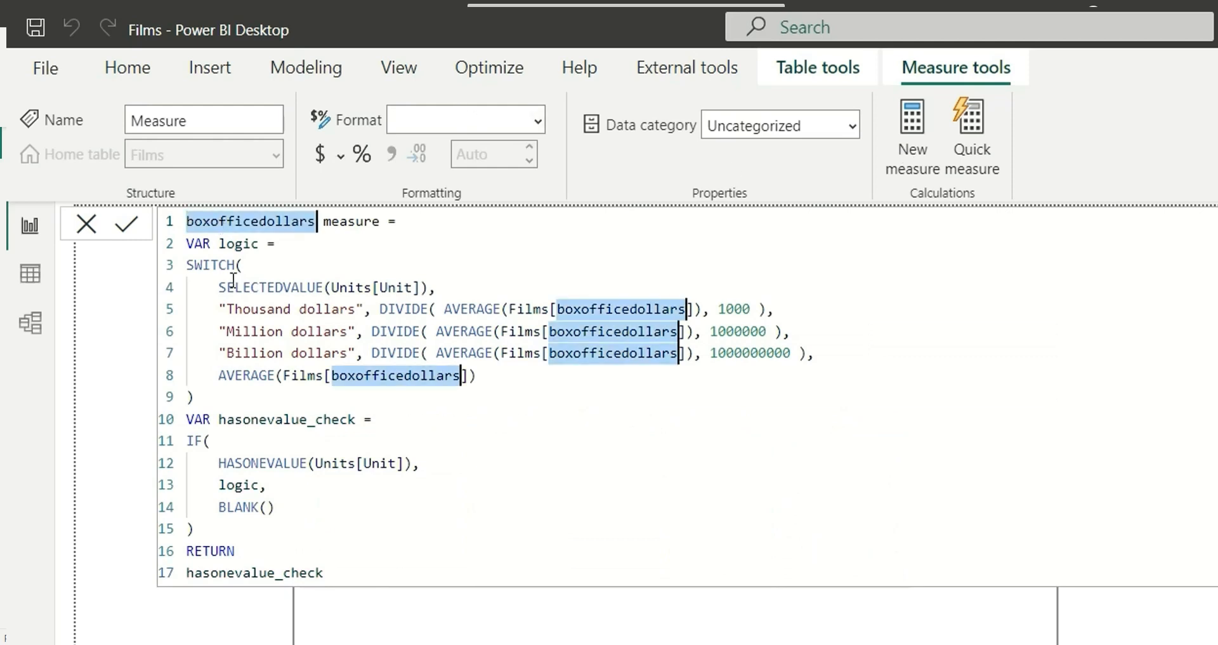
{"action": "key", "text": "ctrl+shift+l"}
{"action": "type", "text": "Profi"}
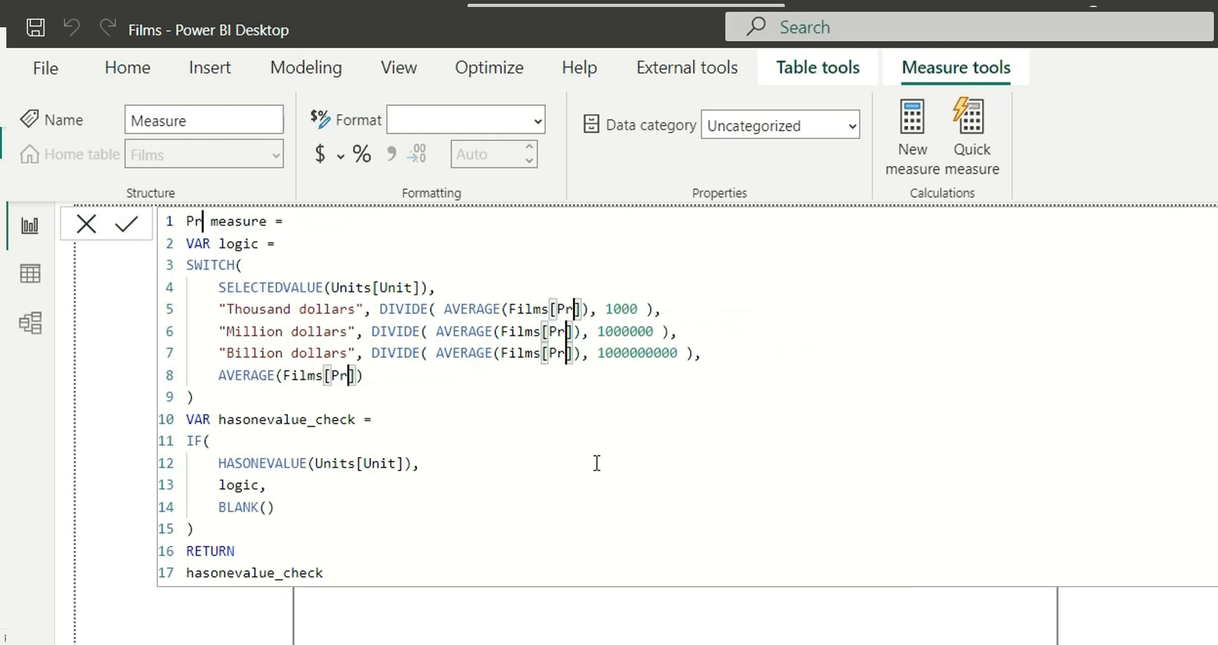
{"action": "type", "text": "t"}
{"action": "key", "text": "Return"}
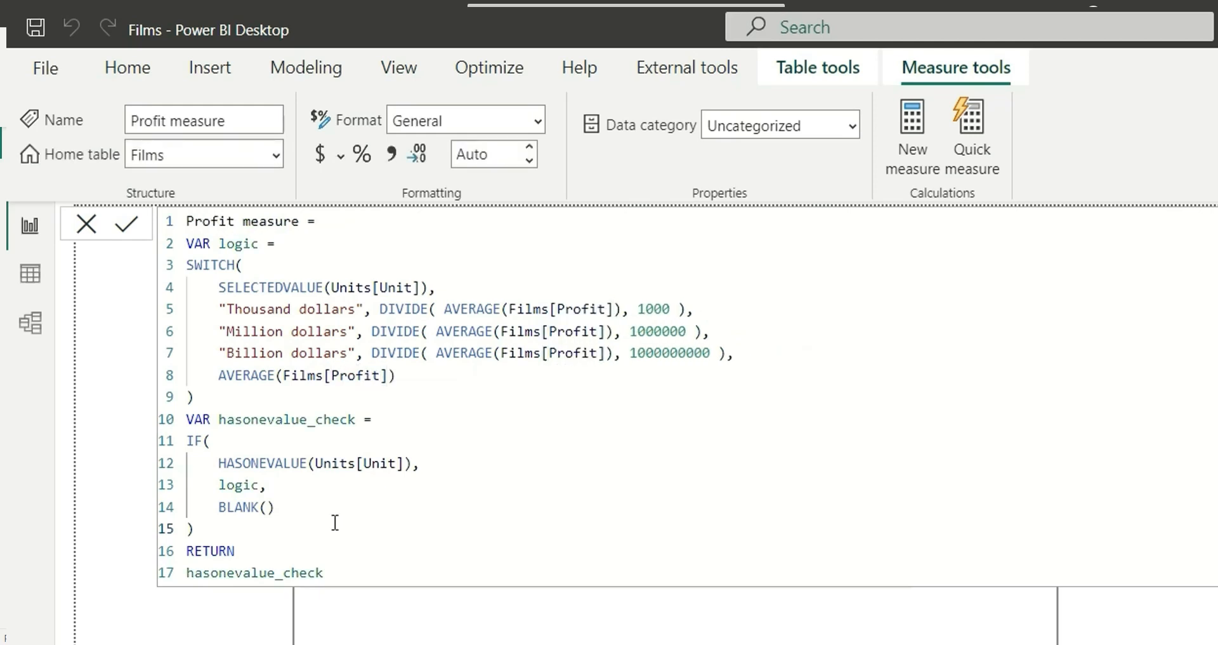
{"action": "left_click", "coordinate": [88, 224]}
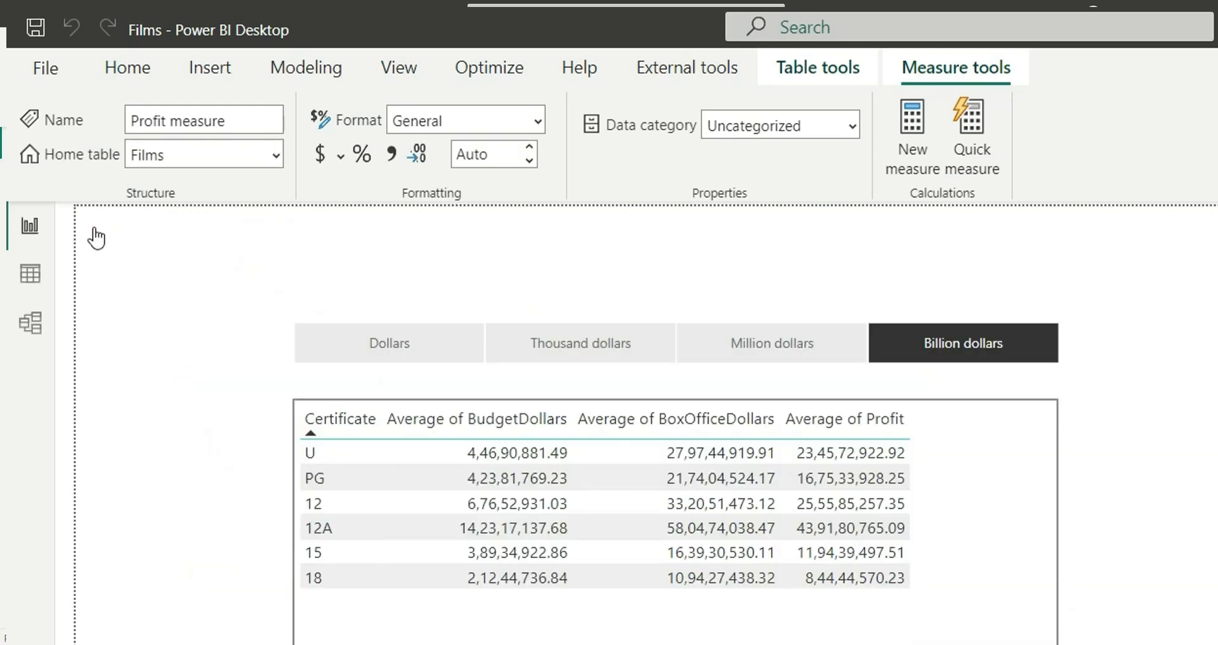
- In the lower table, replace the three average columns with BudgetDollars measure, boxofficedollars measure and Profit measure
{"action": "left_click", "coordinate": [787, 634]}
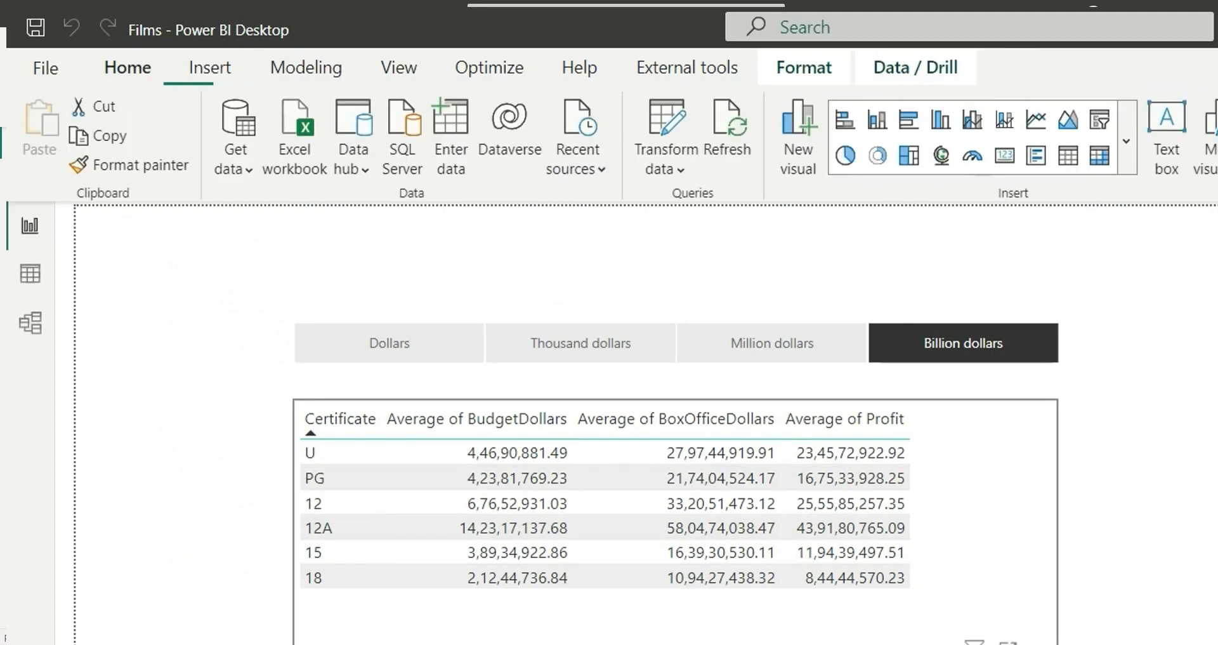
{"action": "left_click", "coordinate": [1083, 639]}
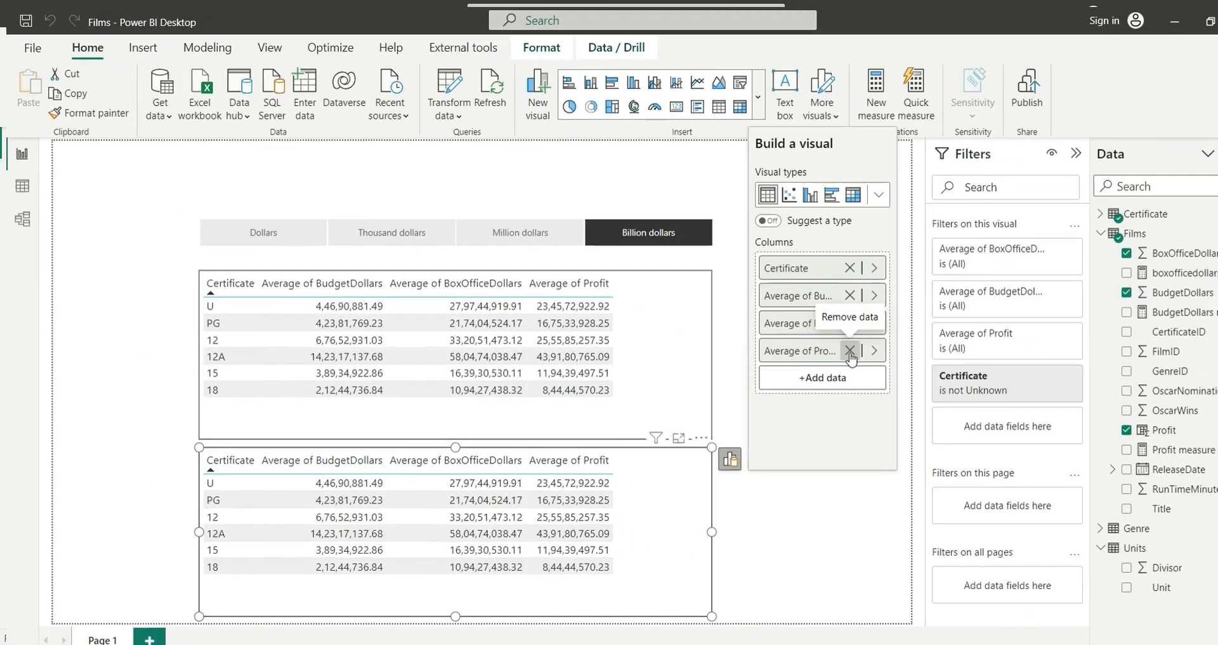
{"action": "left_click", "coordinate": [823, 339]}
{"action": "left_click", "coordinate": [823, 313]}
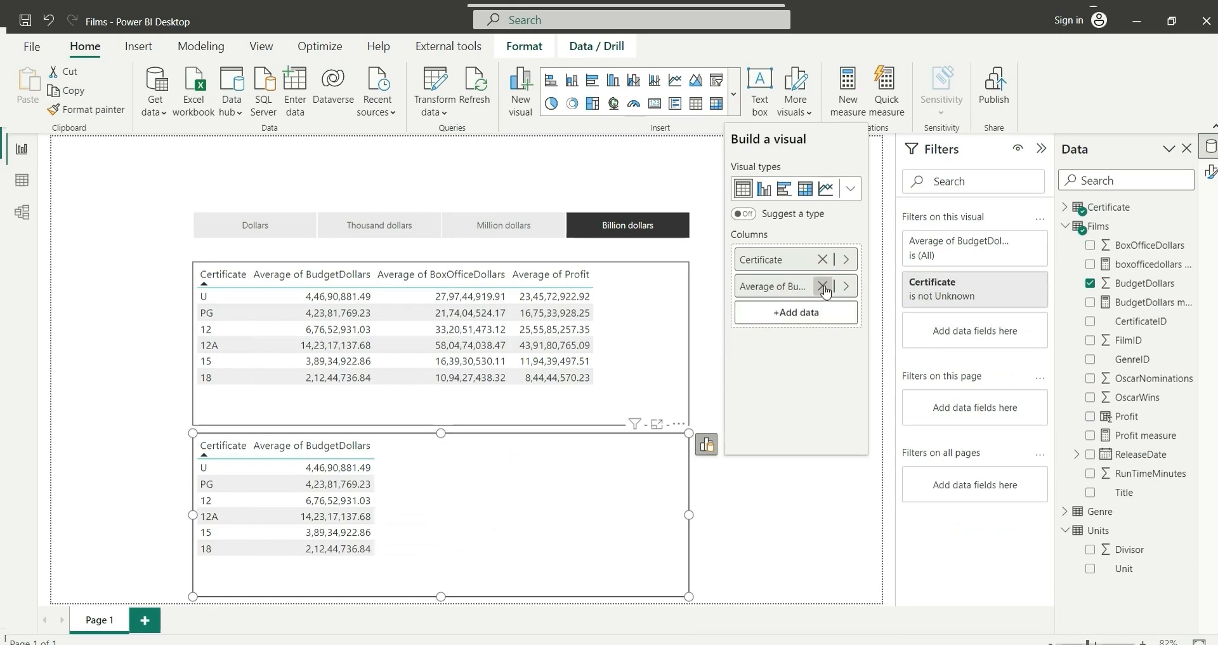
{"action": "left_click", "coordinate": [822, 286]}
{"action": "left_click", "coordinate": [799, 287]}
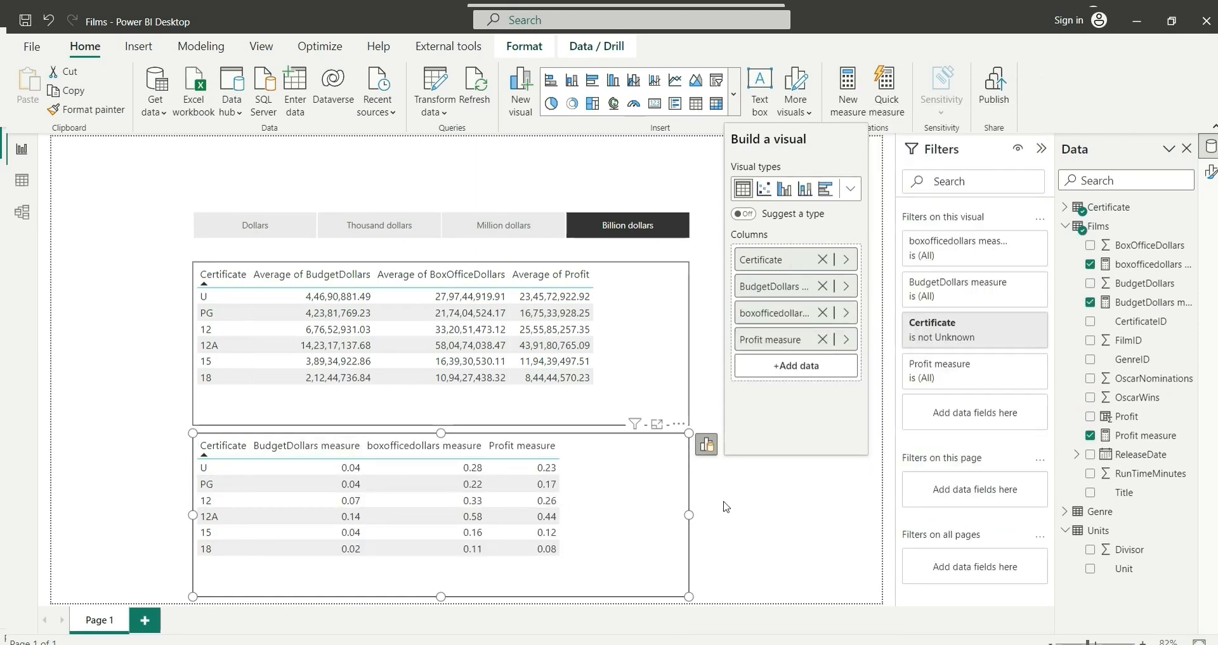
- Delete the upper table of plain averages and move the measures table up beneath the units slicer
{"action": "left_click", "coordinate": [642, 299]}
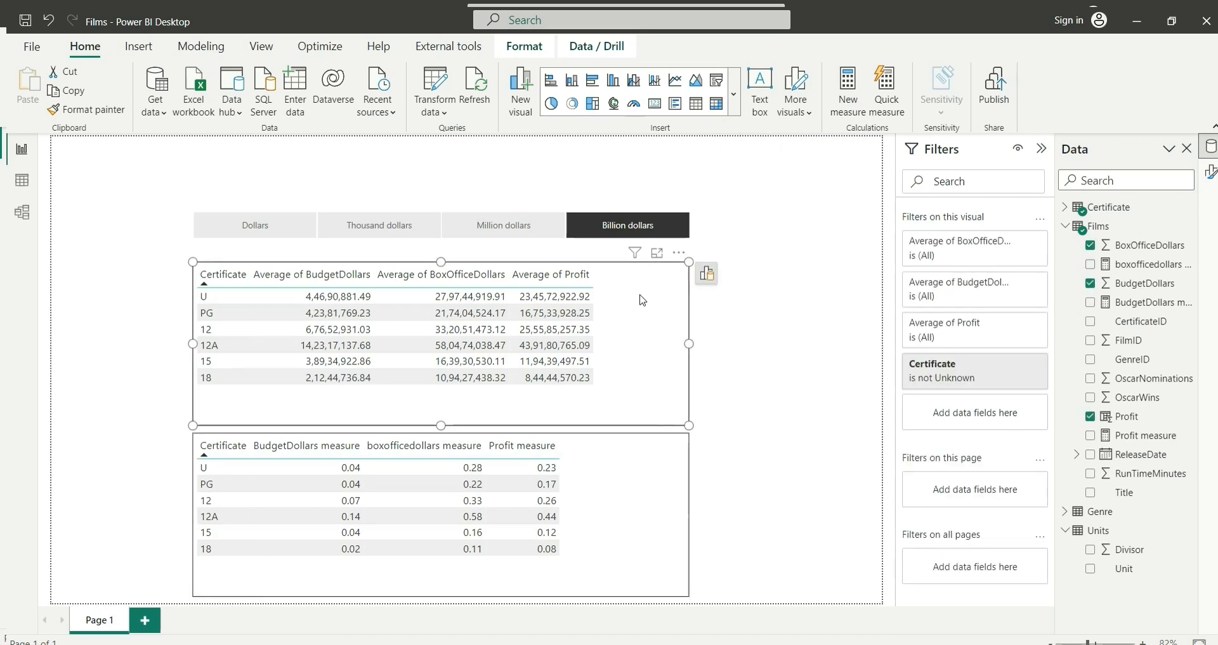
{"action": "key", "text": "Delete"}
{"action": "left_click_drag", "start_coordinate": [652, 492], "coordinate": [657, 361]}
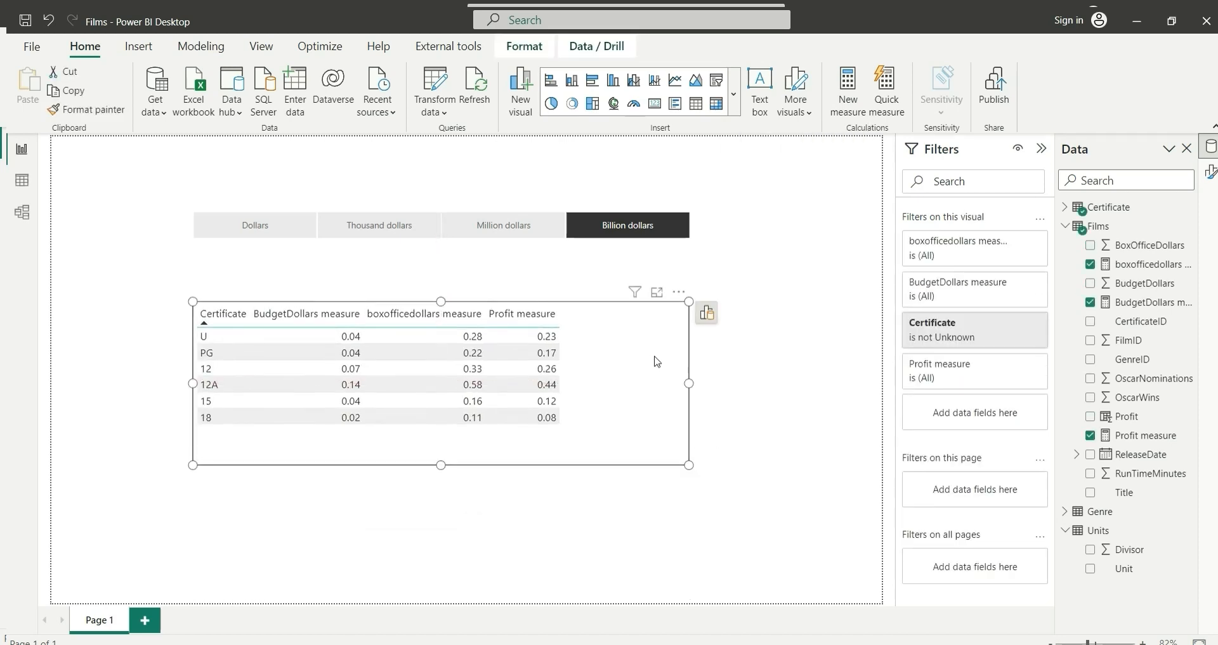
{"action": "left_click", "coordinate": [384, 273]}
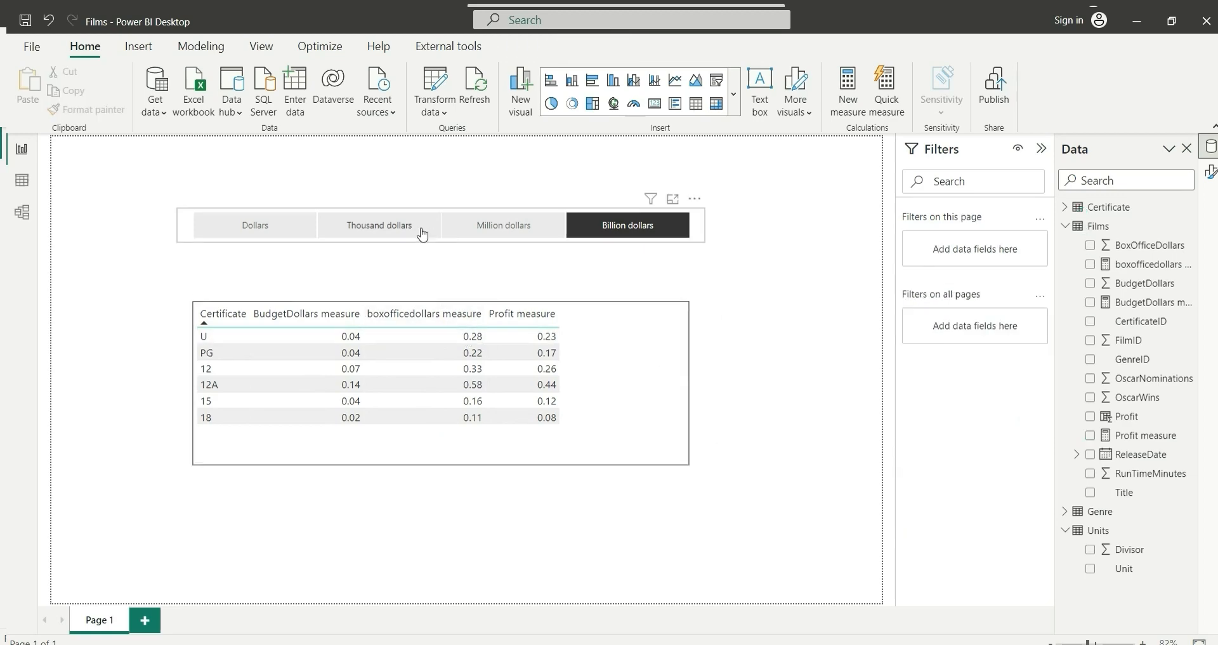
- Test the measures table by choosing Million dollars, Thousand dollars and Dollars in turn in the units slicer
{"action": "left_click", "coordinate": [511, 227]}
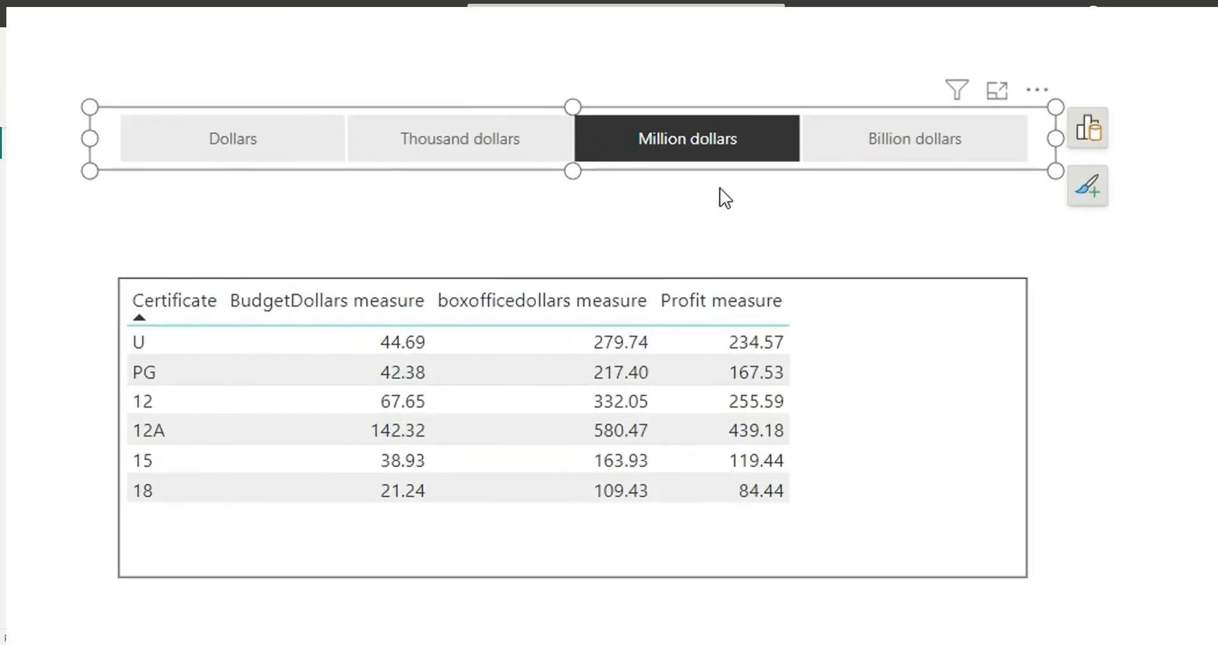
{"action": "left_click", "coordinate": [473, 146]}
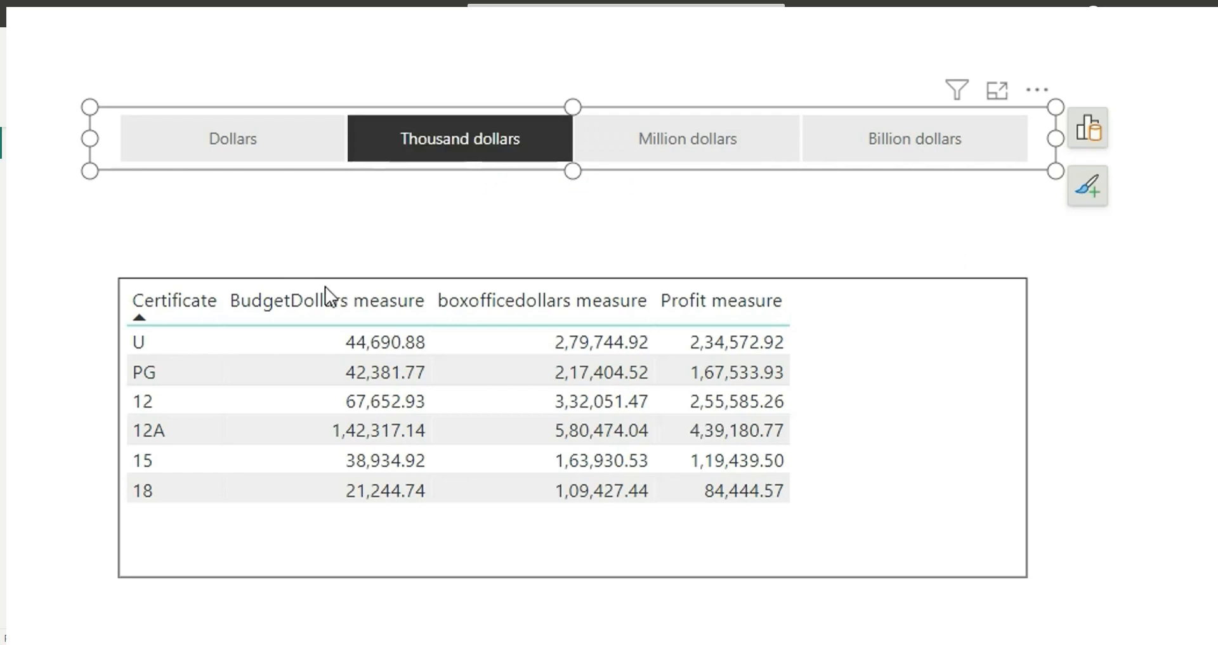
{"action": "left_click", "coordinate": [224, 140]}
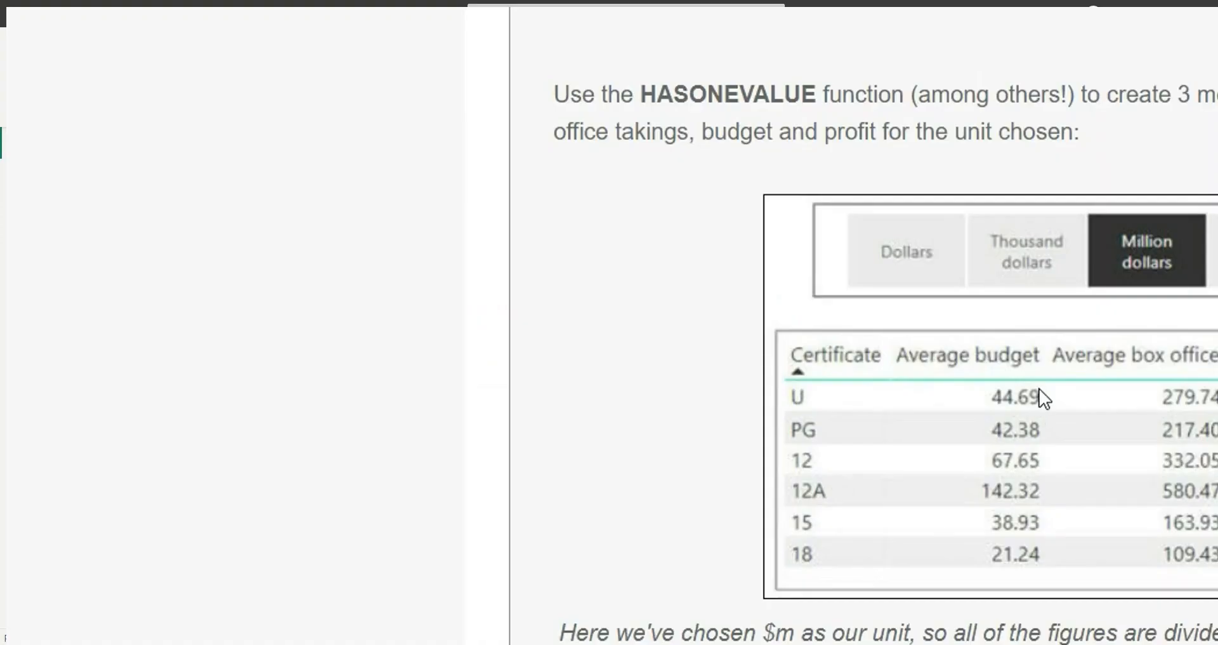
- Read the exercise page's instructions for the Title measure and its card in the browser
{"action": "scroll", "coordinate": [835, 544], "scroll_direction": "down", "scroll_amount": 3}
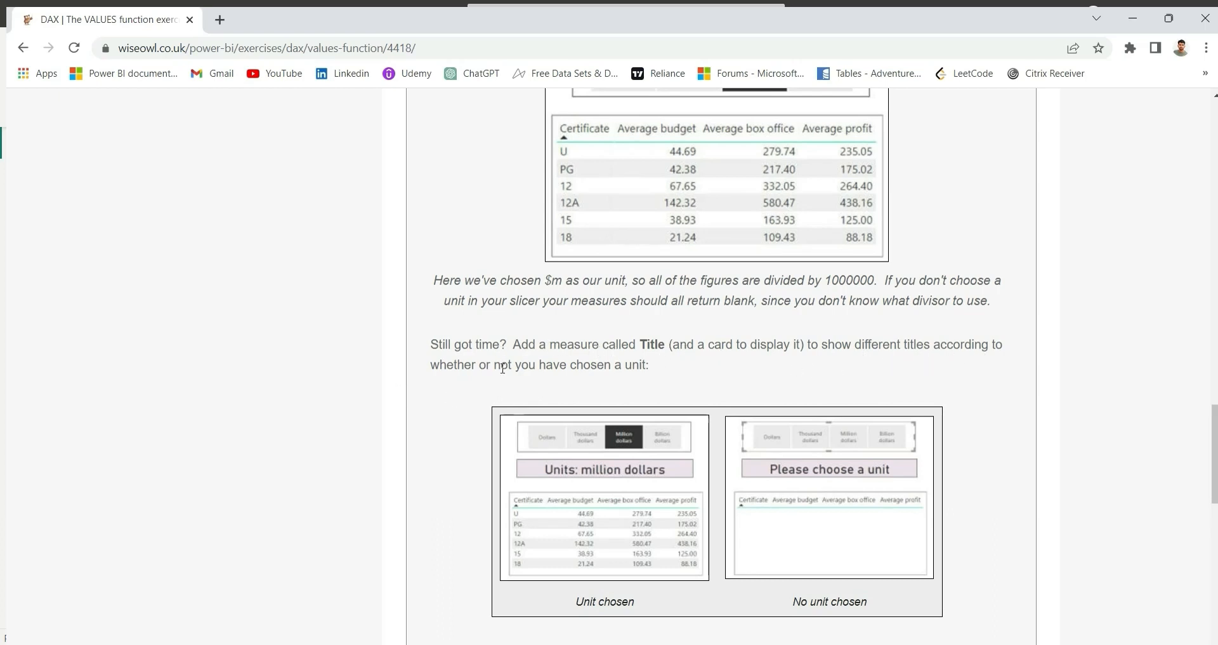
{"action": "scroll", "coordinate": [702, 375], "scroll_direction": "down", "scroll_amount": 3}
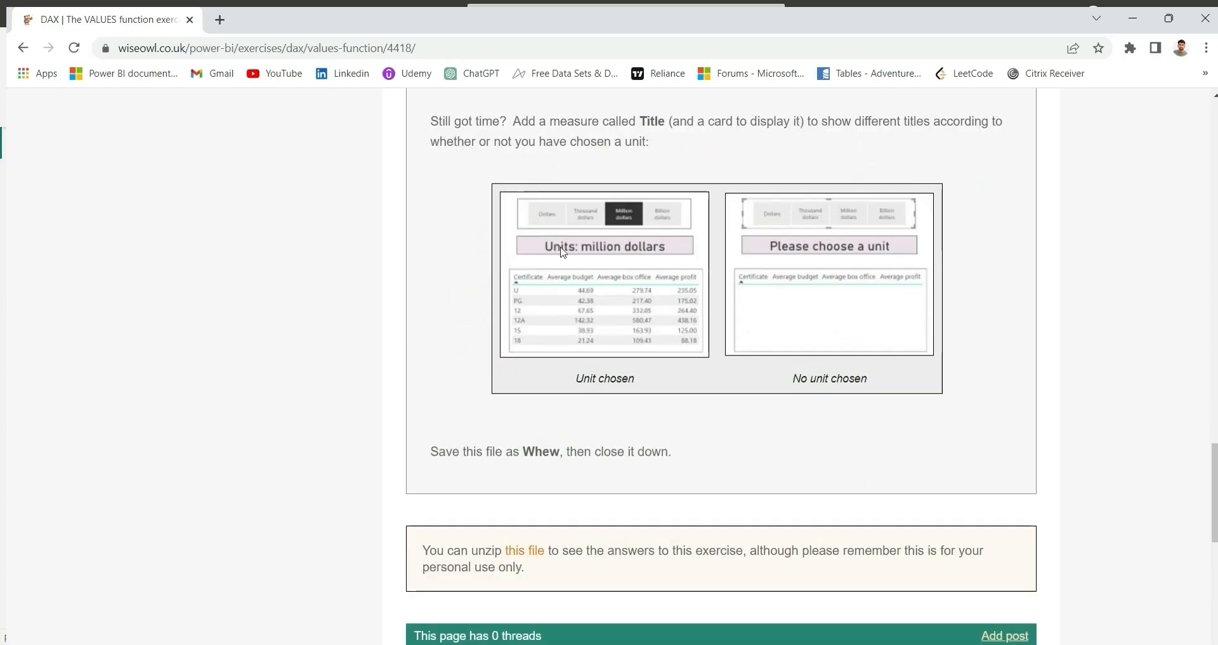
{"action": "scroll", "coordinate": [832, 251], "scroll_direction": "up", "scroll_amount": 2}
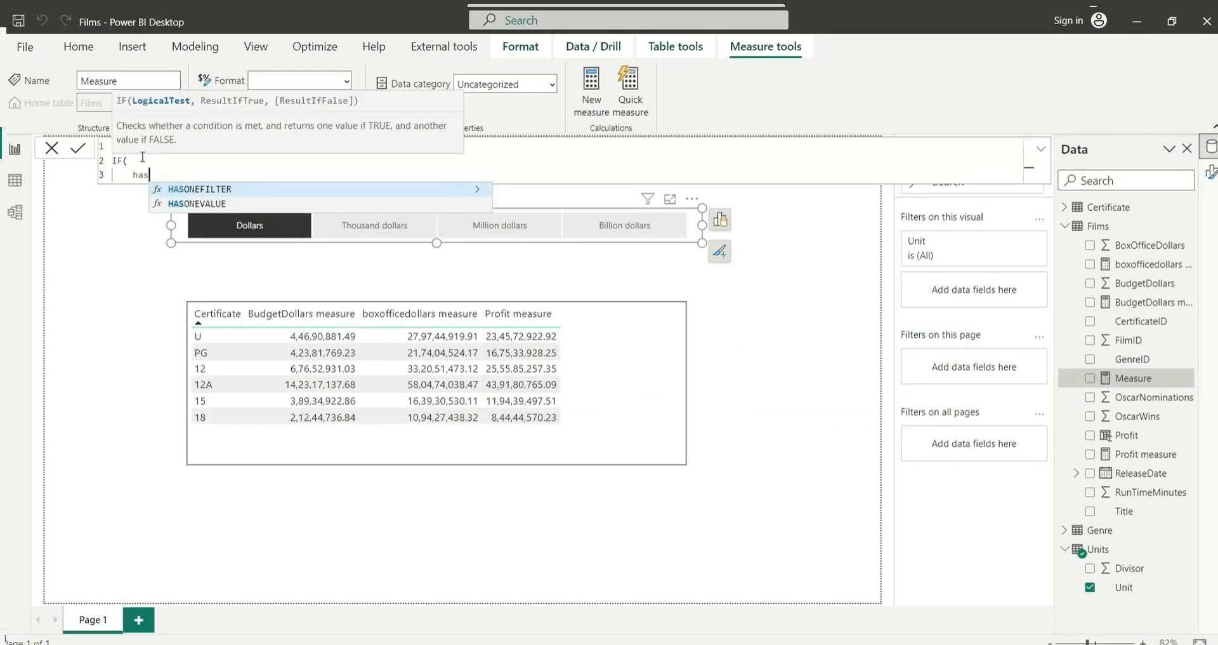
- Enter HASONEVALUE(Units[Unit]) as the IF condition in the new Selected val measure
{"action": "key", "text": "Down"}
{"action": "key", "text": "Tab"}
{"action": "type", "text": "uni"}
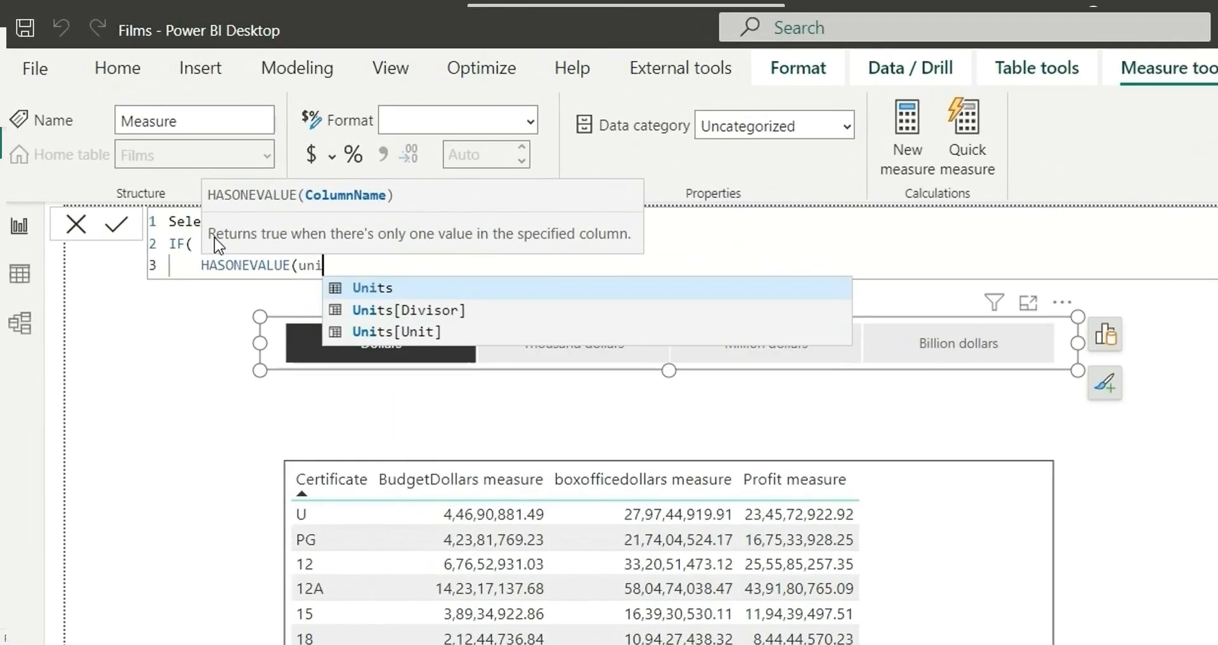
{"action": "key", "text": "Down"}
{"action": "key", "text": "Down"}
{"action": "key", "text": "Tab"}
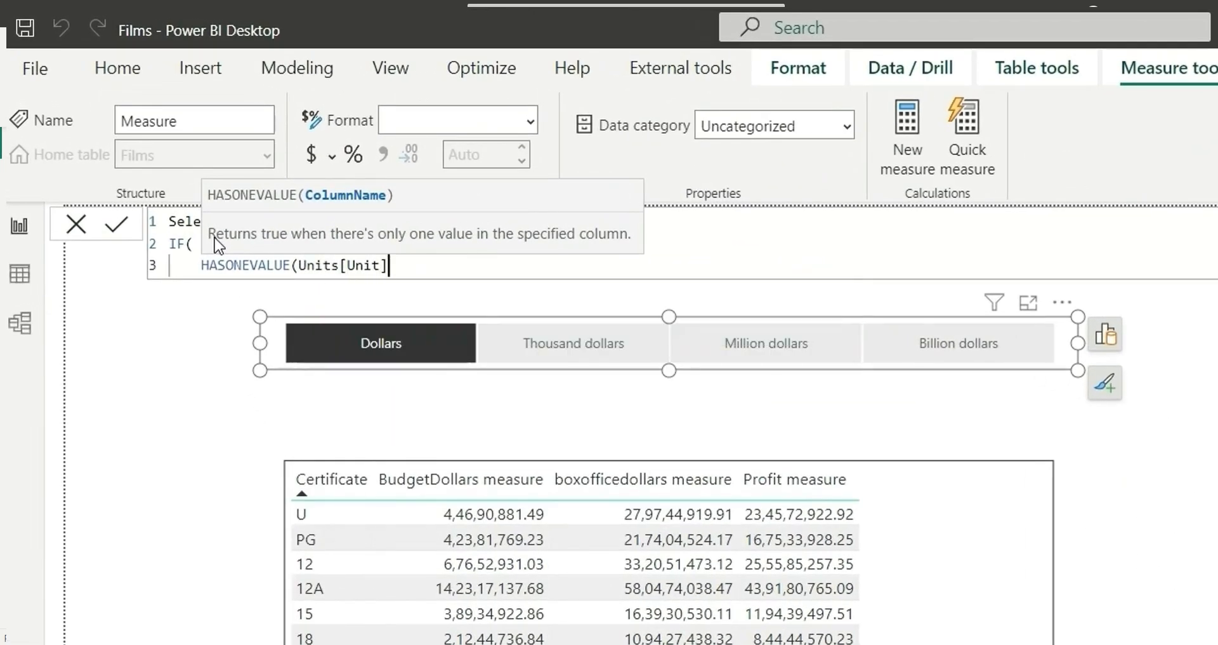
{"action": "type", "text": "),"}
{"action": "key", "text": "Return"}
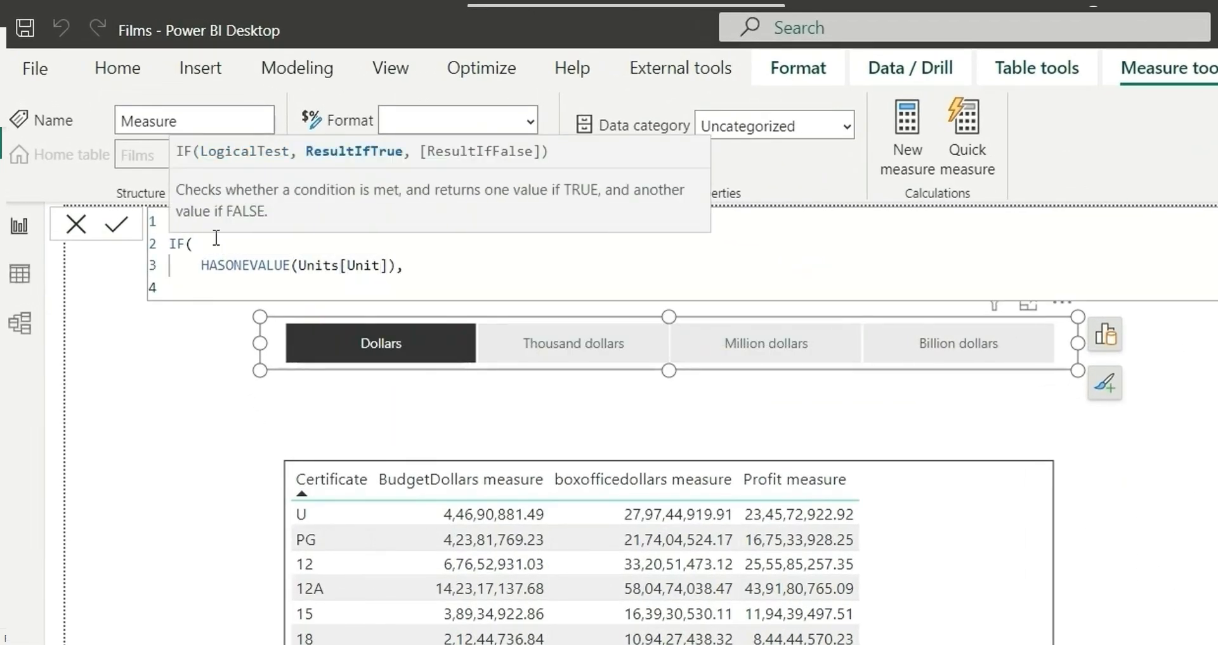
- Set the IF true result to "Unit: "& SELECTEDVALUE(Units[Unit])
{"action": "type", "text": "\"Unit: \"& s"}
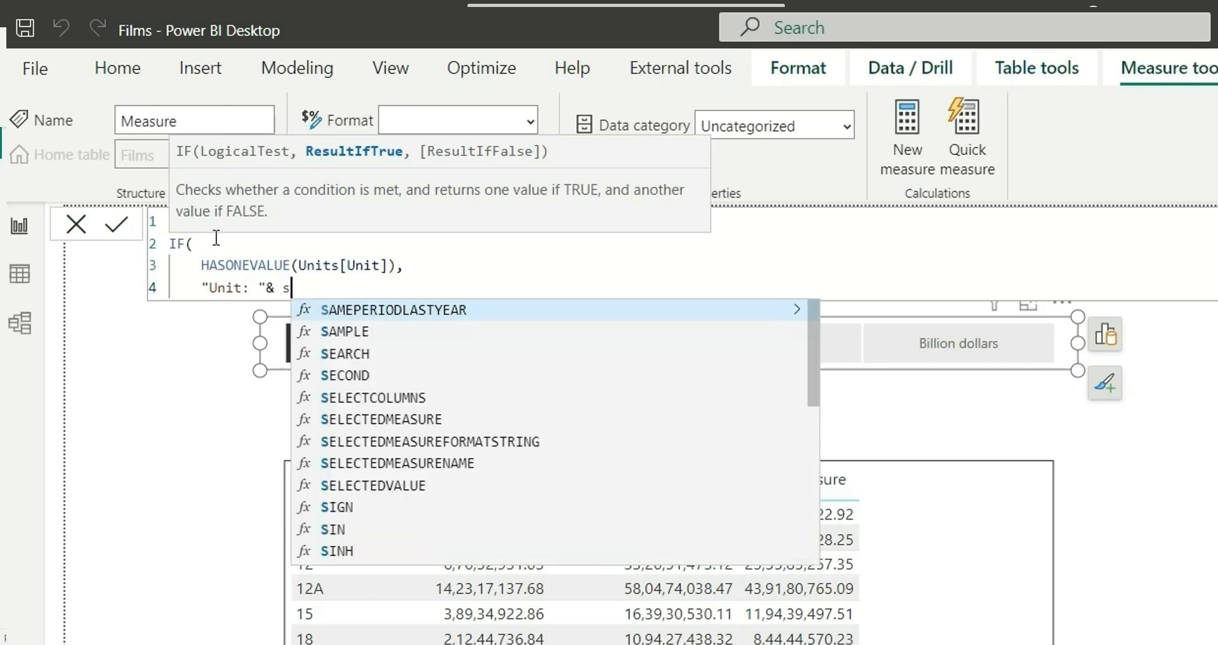
{"action": "type", "text": "elec"}
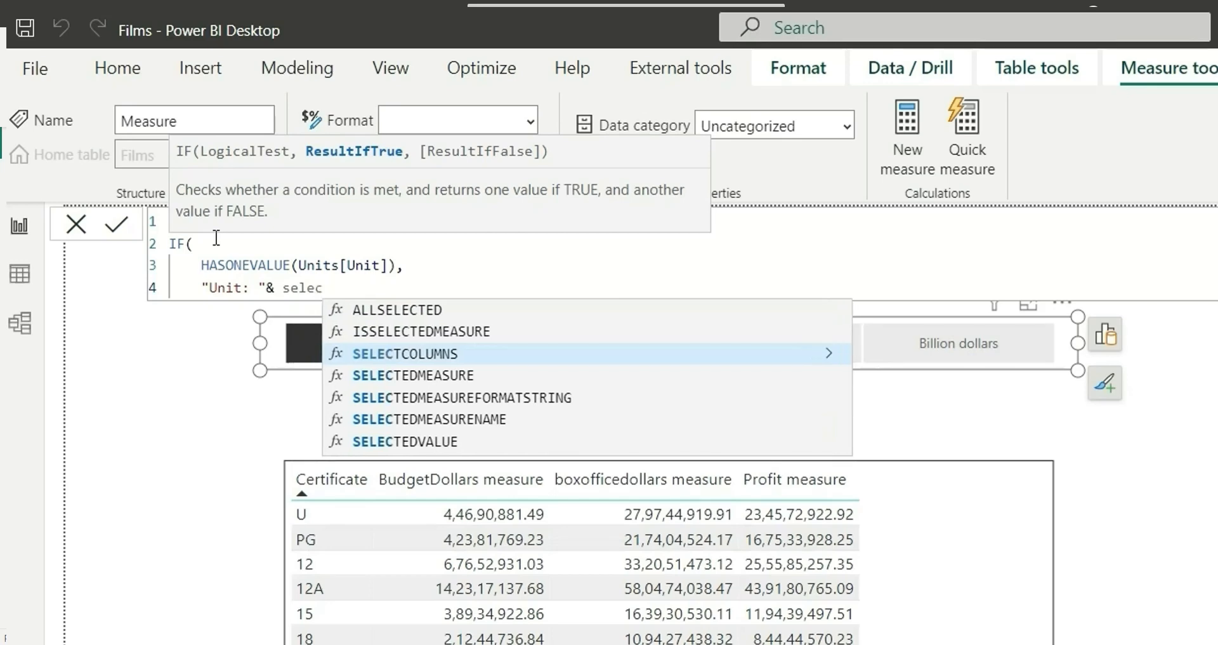
{"action": "type", "text": "tedv"}
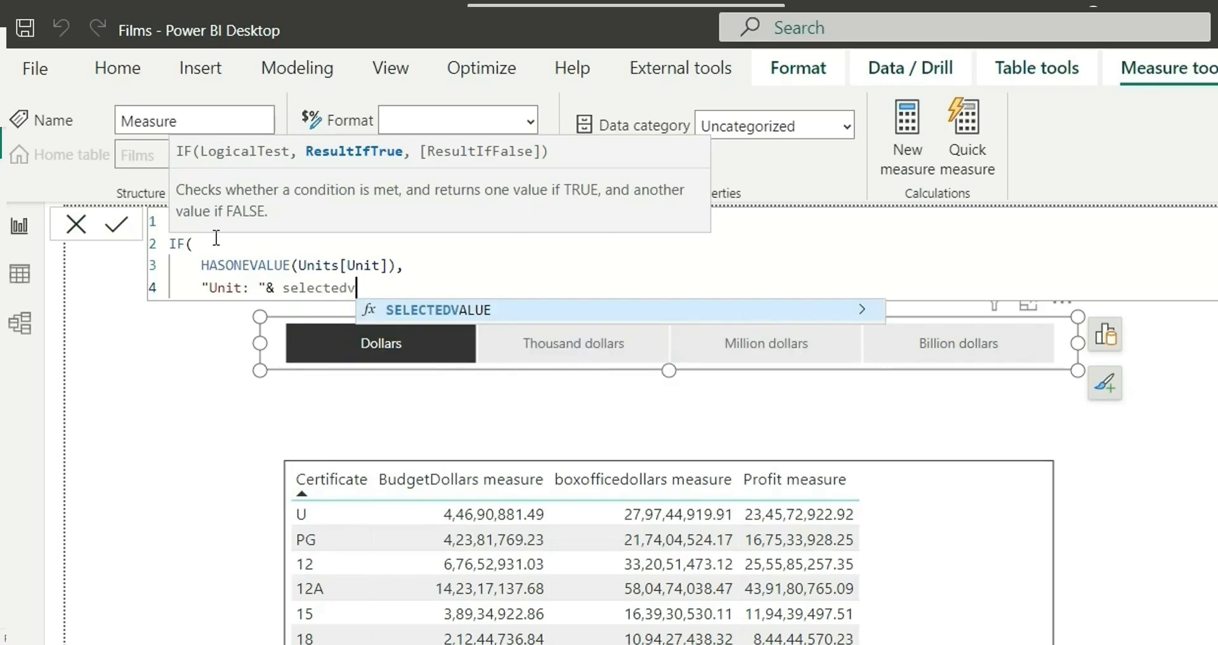
{"action": "key", "text": "Tab"}
{"action": "type", "text": "unit"}
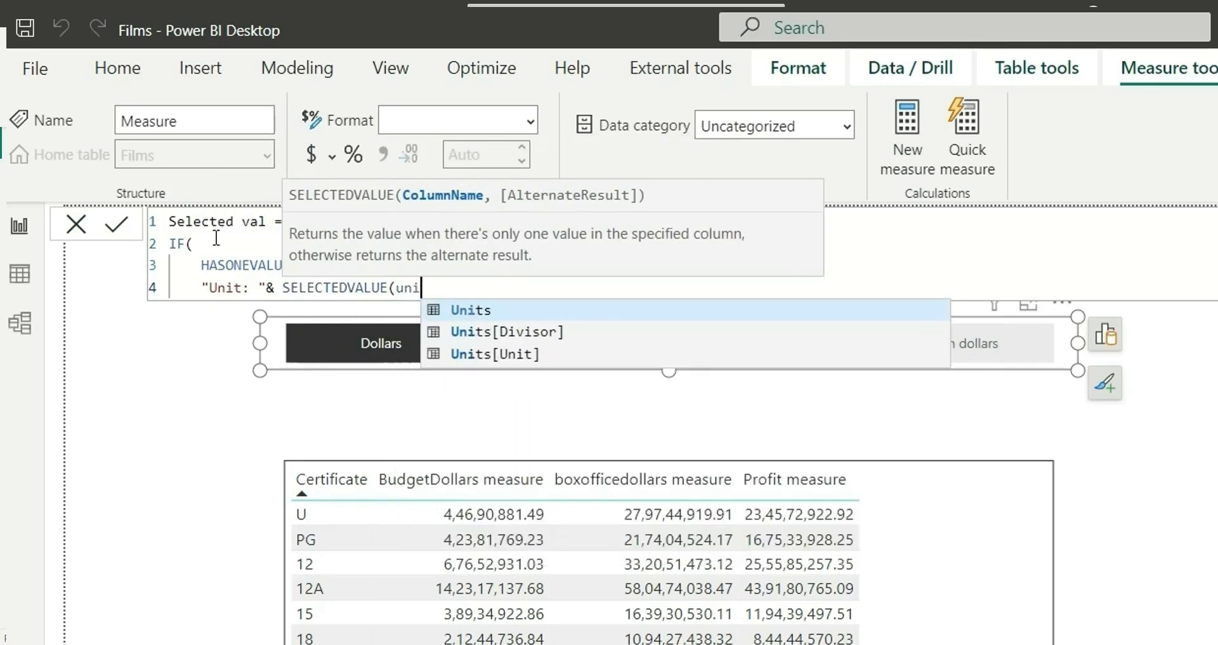
{"action": "key", "text": "Down"}
{"action": "key", "text": "Down"}
{"action": "key", "text": "Tab"}
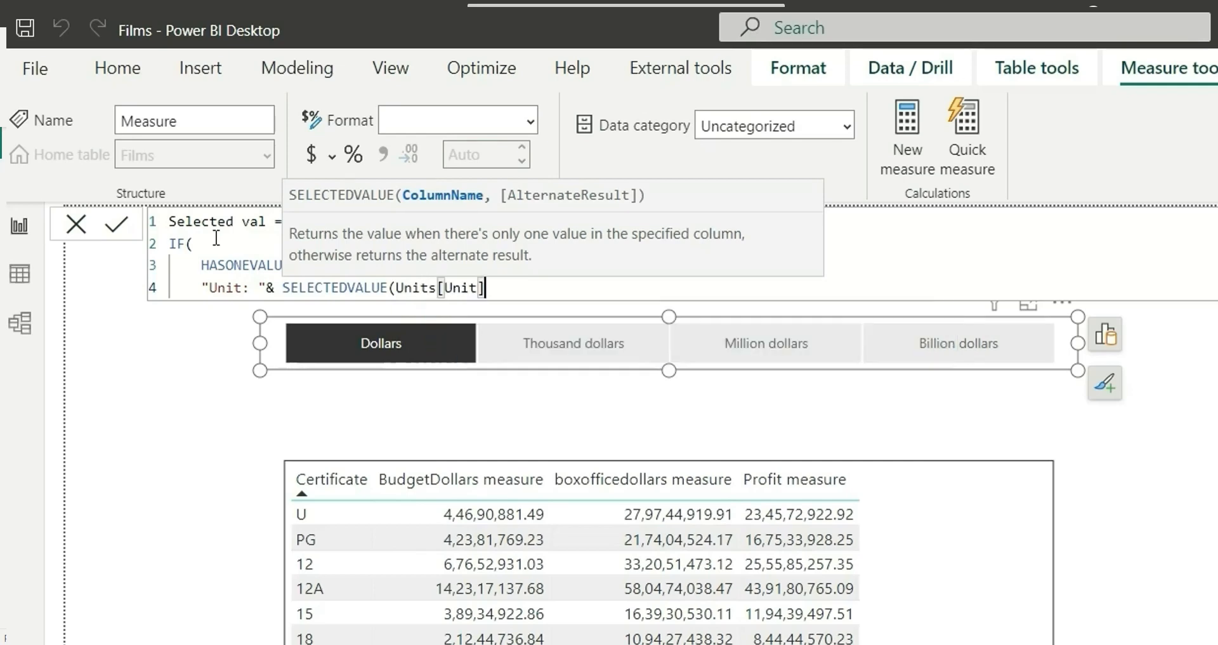
{"action": "type", "text": ")"}
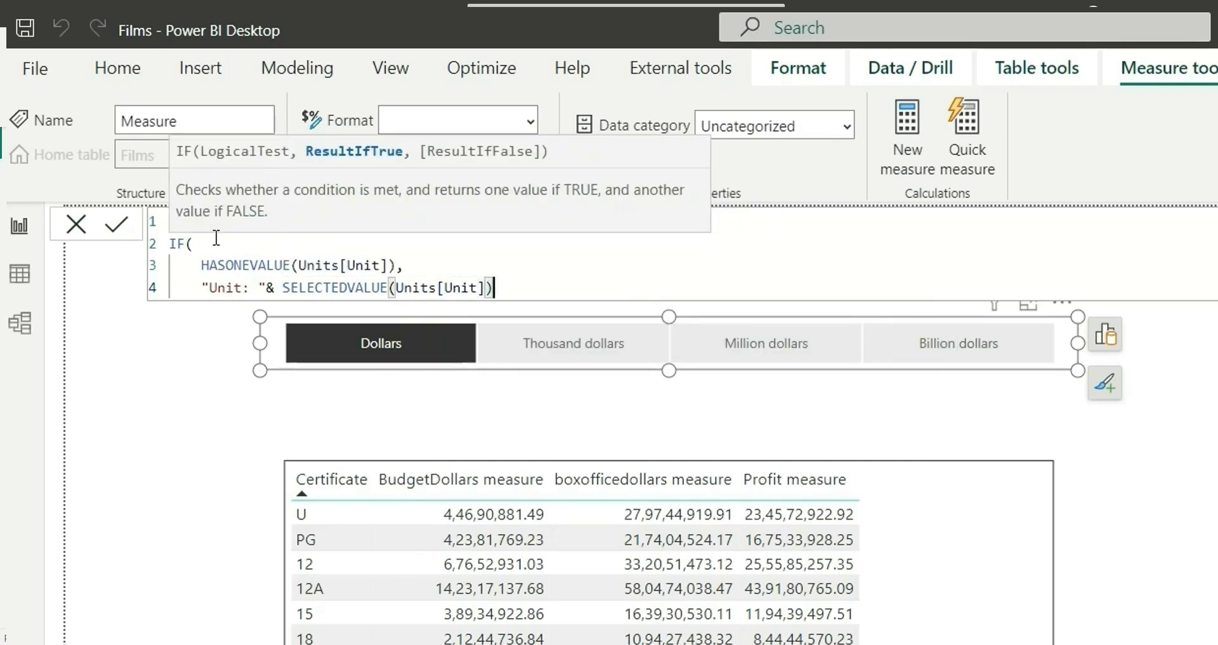
{"action": "type", "text": ","}
{"action": "key", "text": "Return"}
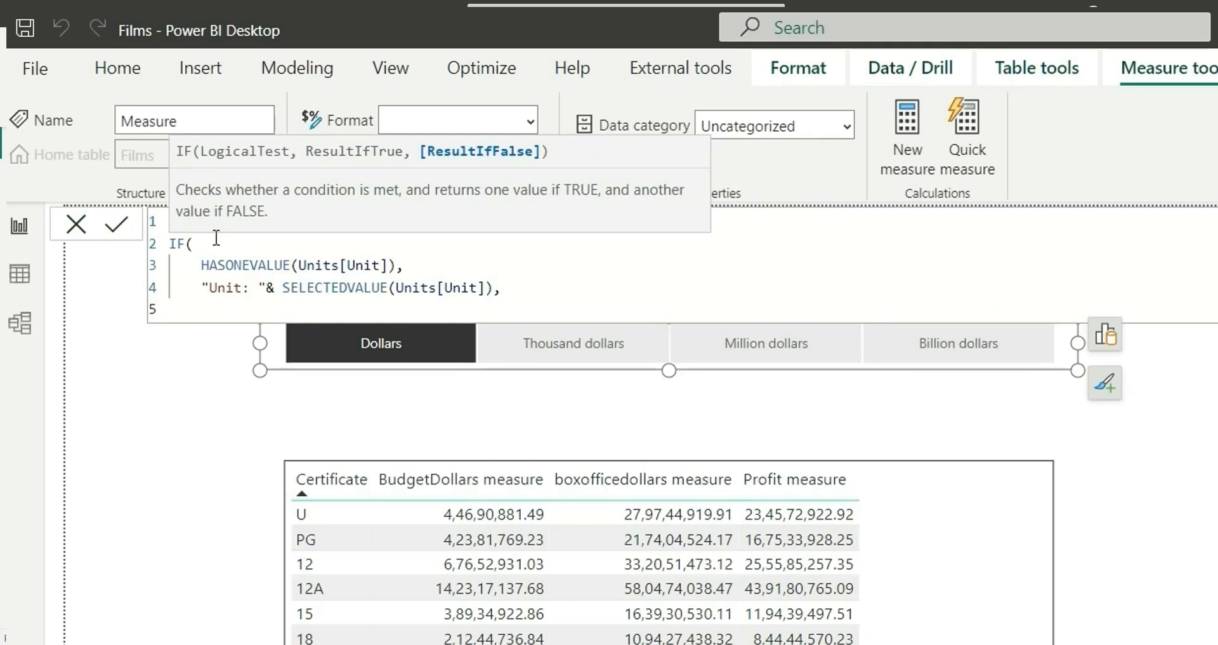
- Set the IF false result to "Please choose a Unit", close the function, and commit the Selected val measure
{"action": "type", "text": "\"Please"}
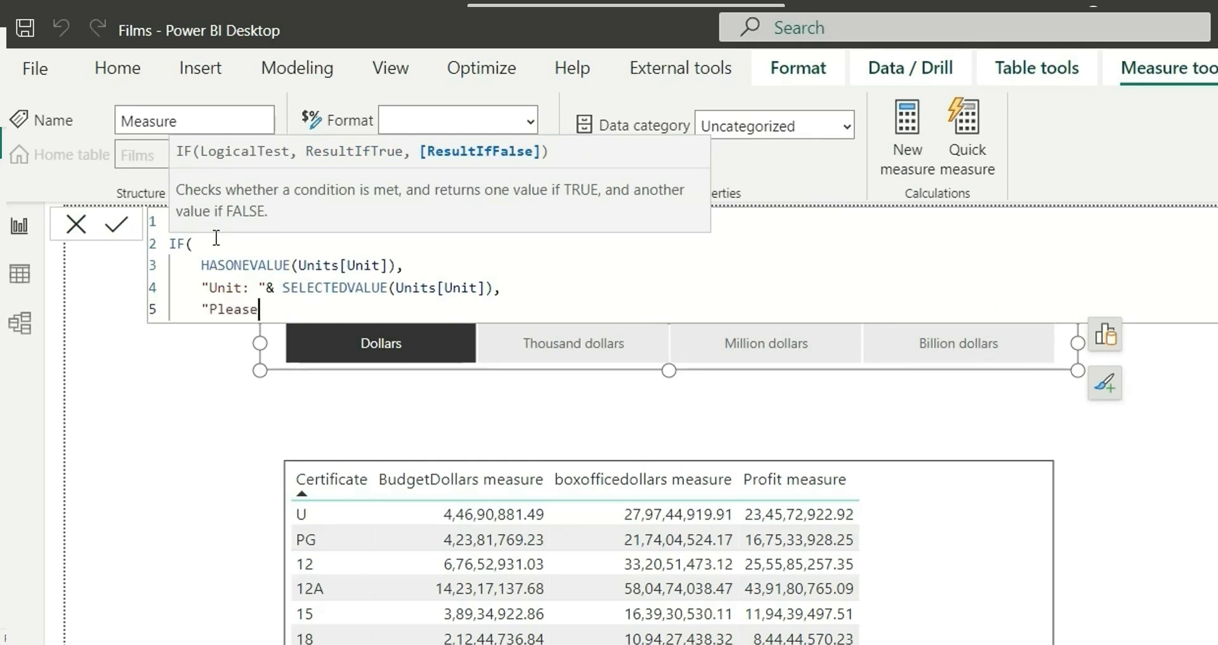
{"action": "type", "text": " choose a Unit\""}
{"action": "key", "text": "Return"}
{"action": "type", "text": ")"}
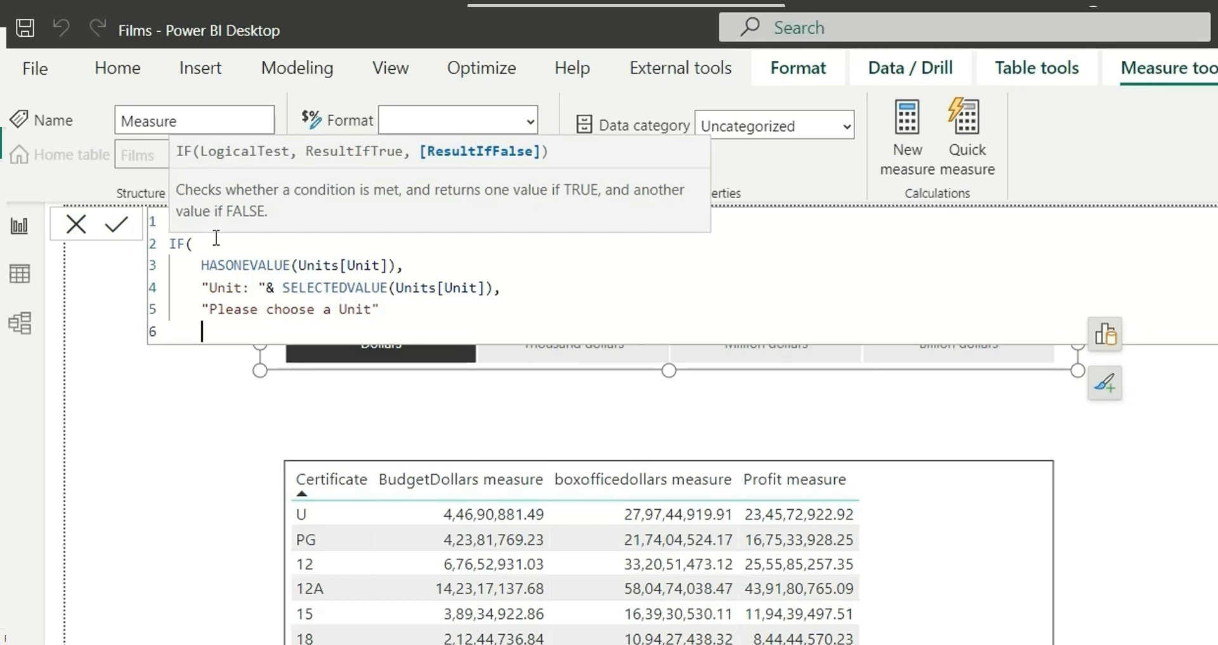
{"action": "key", "text": "Return"}
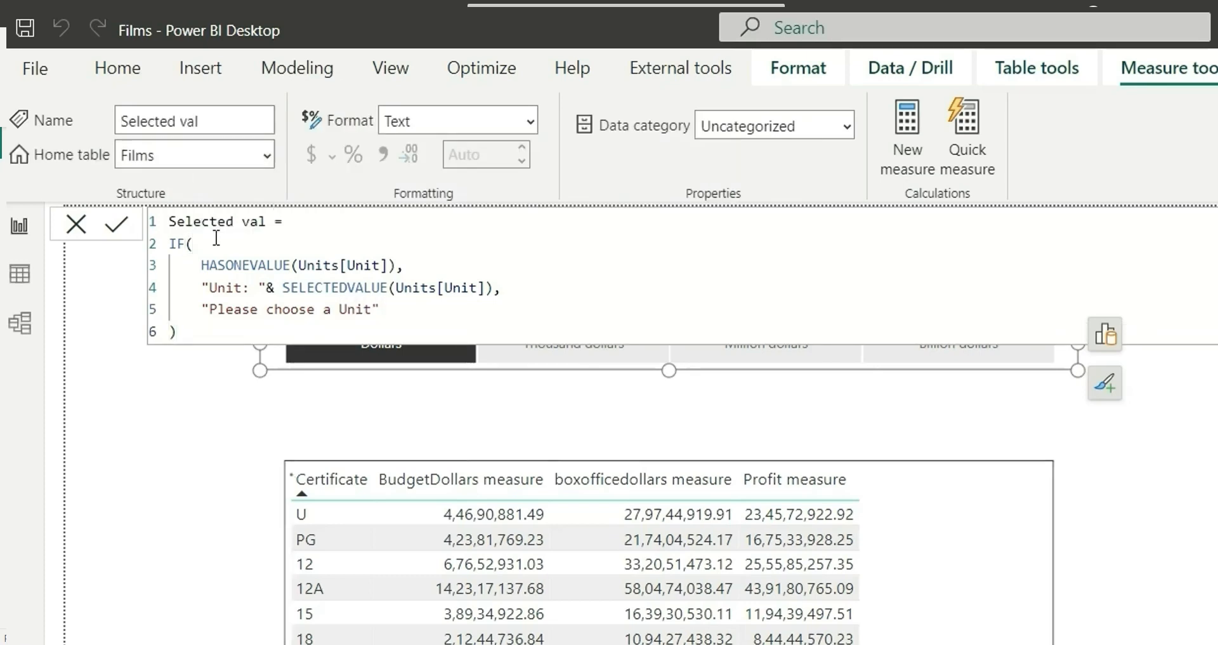
{"action": "left_click", "coordinate": [75, 225]}
- Add a card visual showing the Selected val measure and reduce its height to fit between the slicer and the table
{"action": "left_click", "coordinate": [703, 409]}
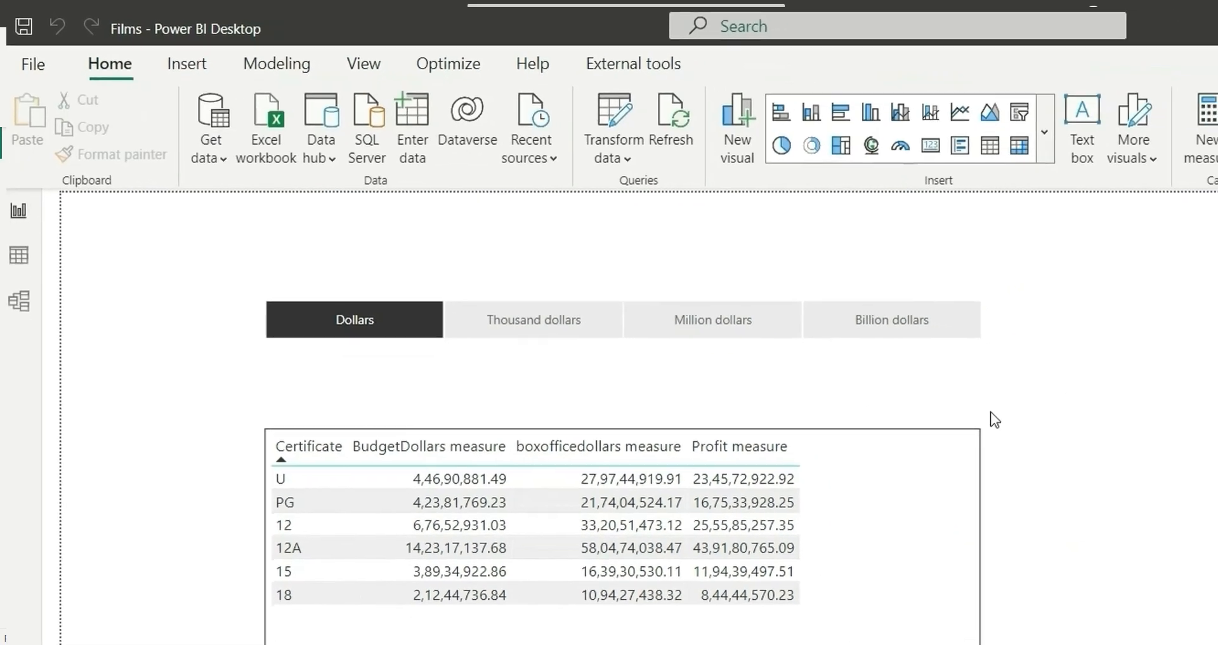
{"action": "right_click", "coordinate": [820, 391]}
{"action": "left_click", "coordinate": [864, 413]}
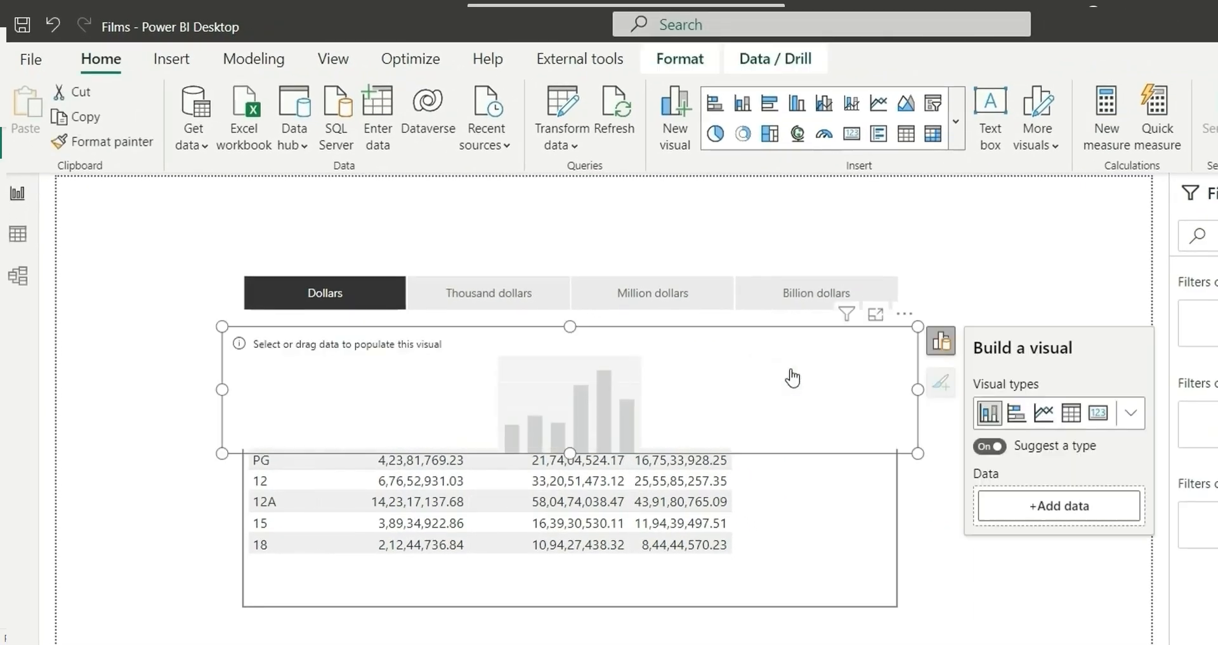
{"action": "left_click", "coordinate": [1099, 412]}
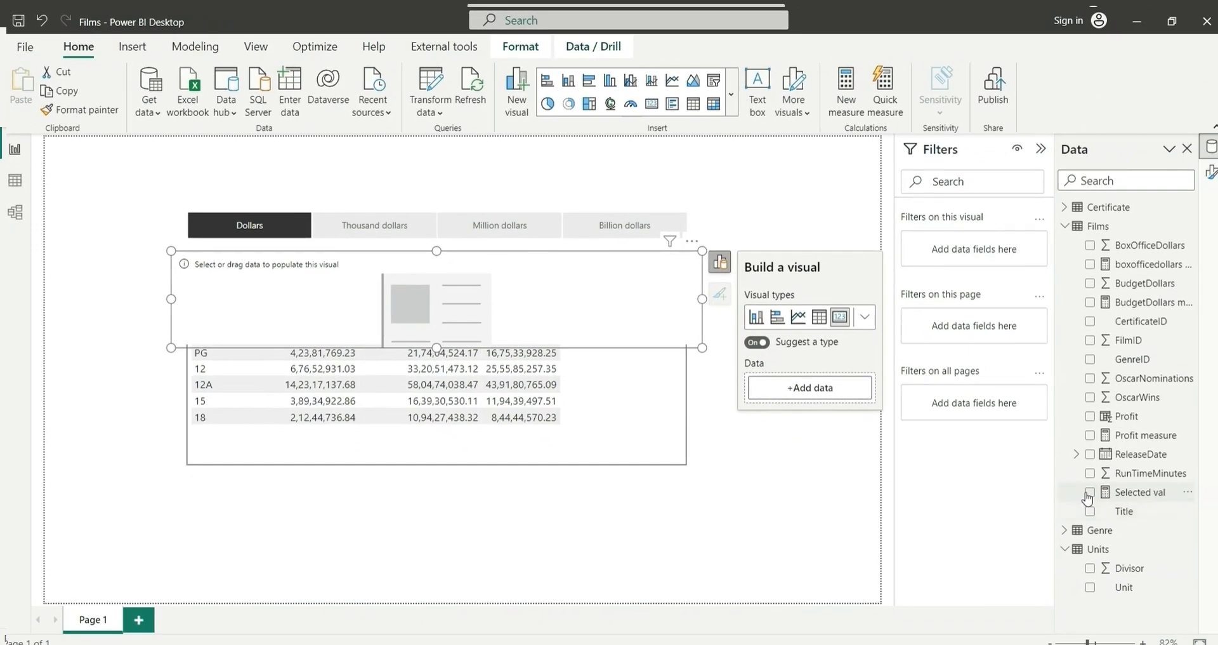
{"action": "left_click", "coordinate": [1089, 492]}
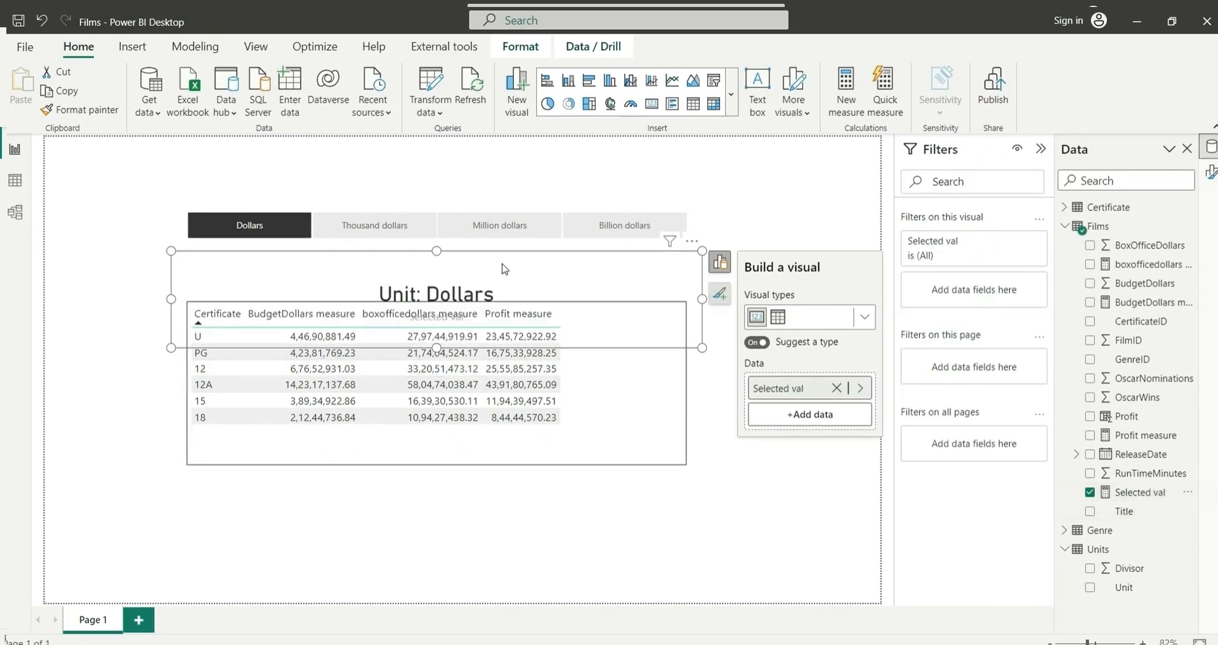
{"action": "left_click_drag", "start_coordinate": [436, 348], "coordinate": [436, 289]}
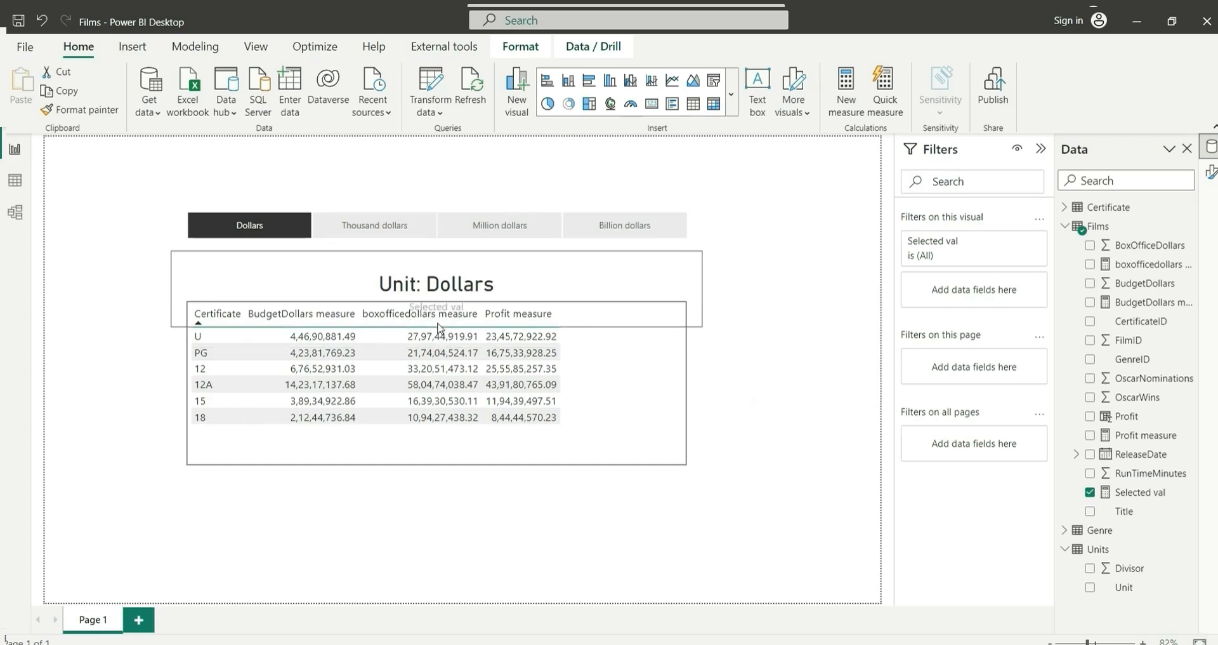